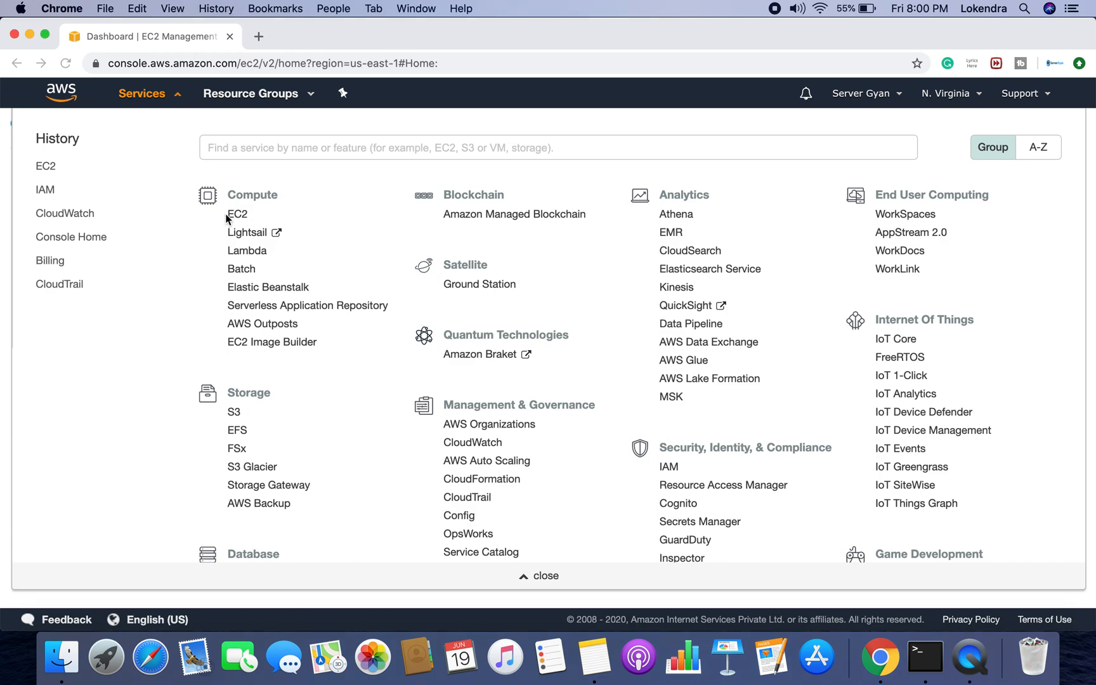
# Open the EC2 service and go to its Auto Scaling Groups page
pyautogui.click(237, 216)
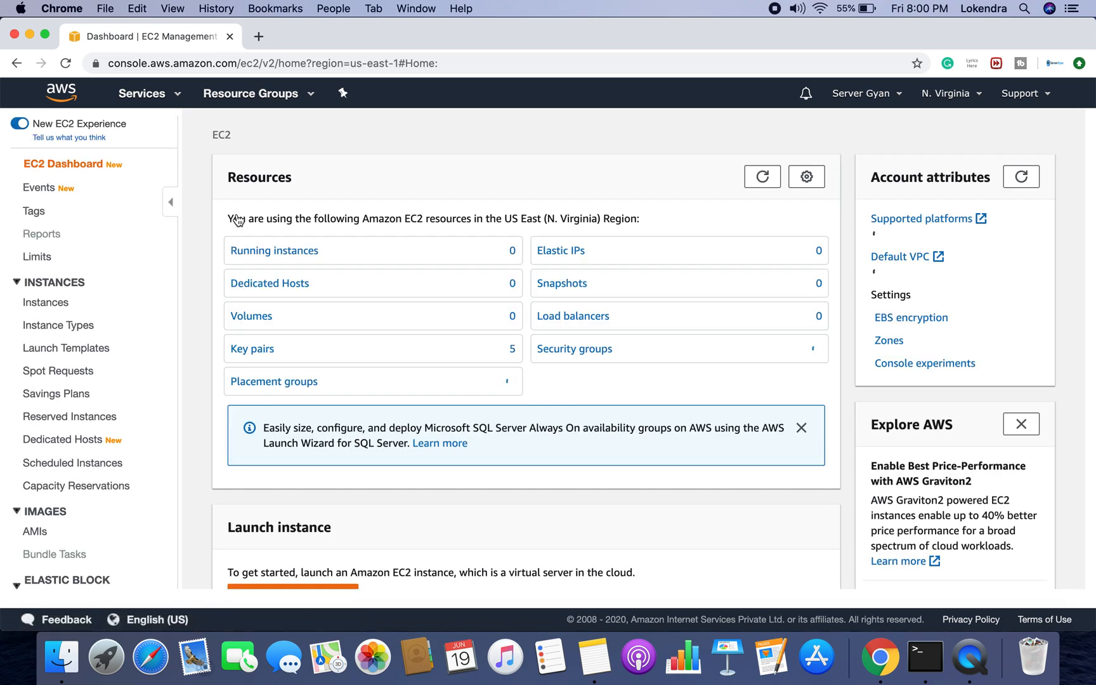
pyautogui.scroll(-10, 146, 400)
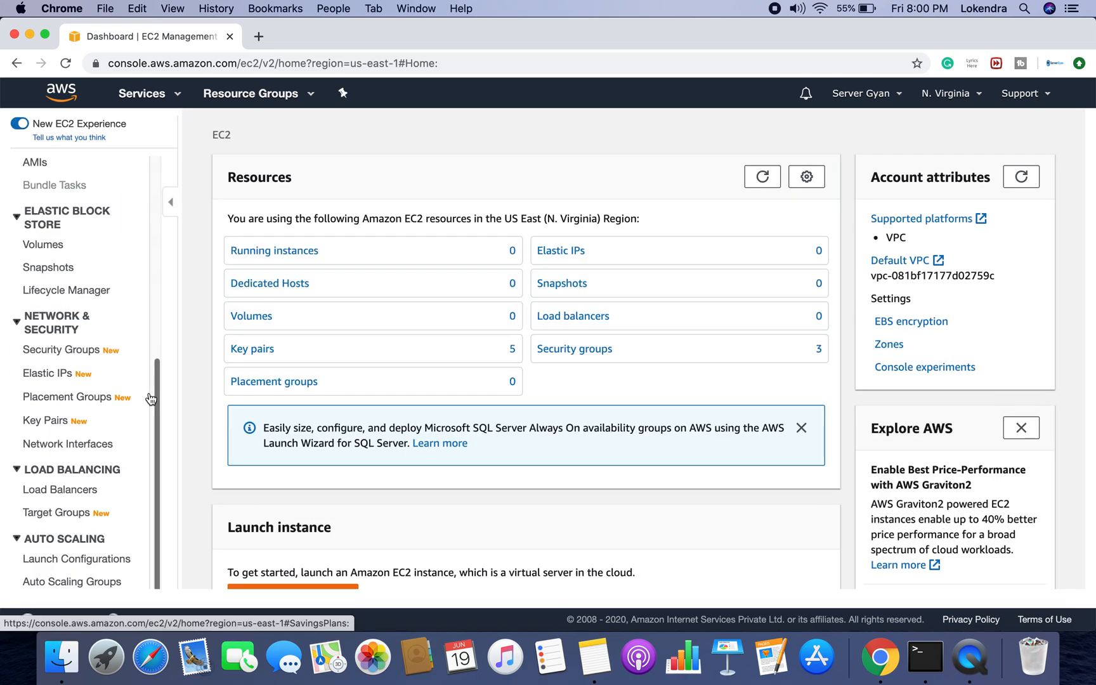
pyautogui.click(75, 582)
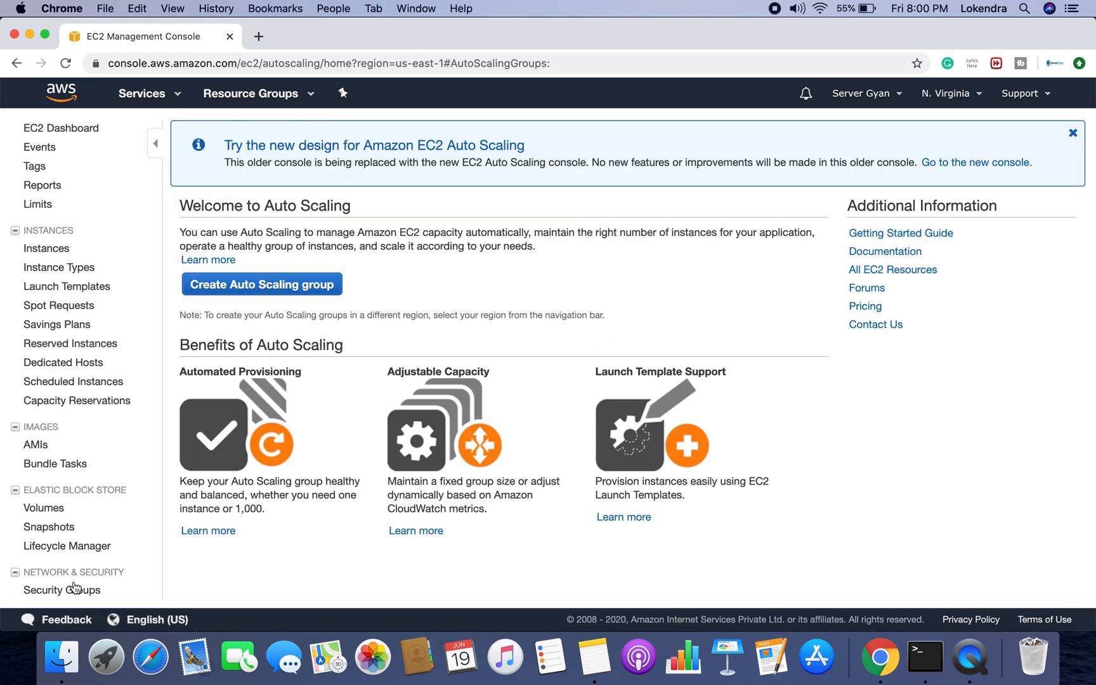
pyautogui.click(247, 293)
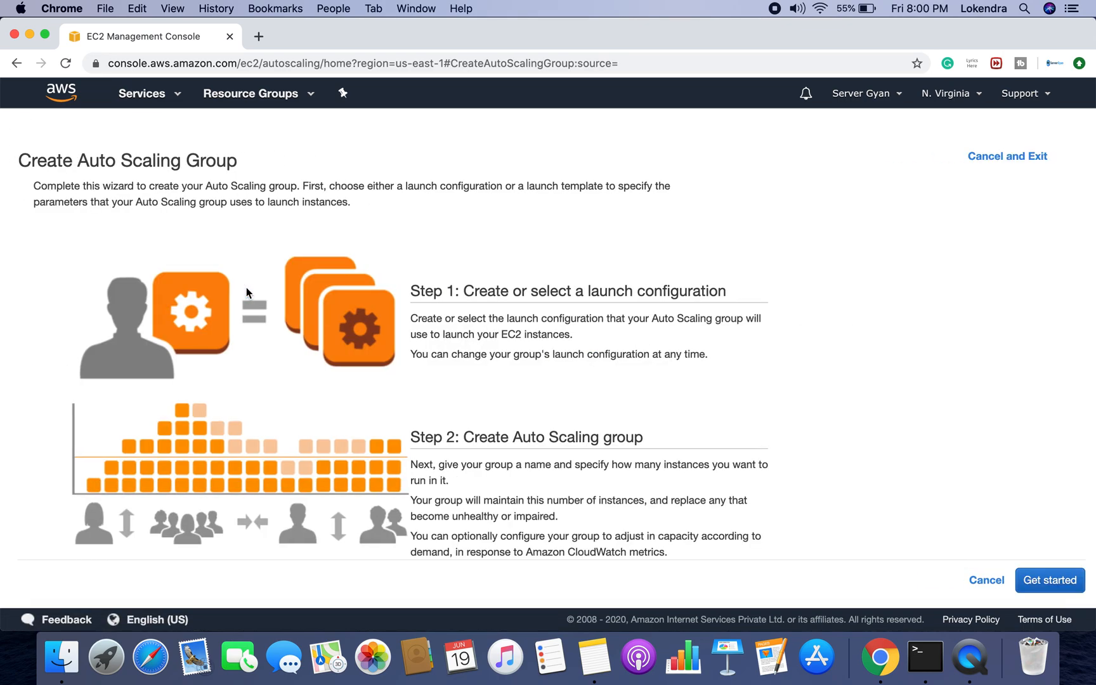
pyautogui.click(984, 581)
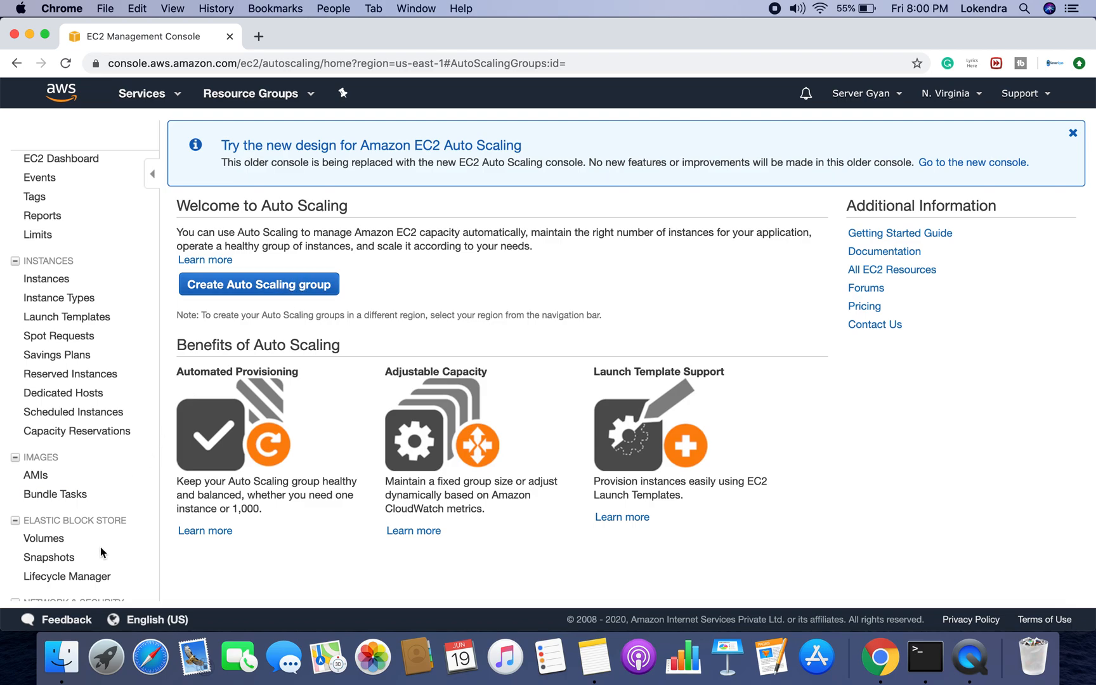
pyautogui.scroll(-4, 100, 547)
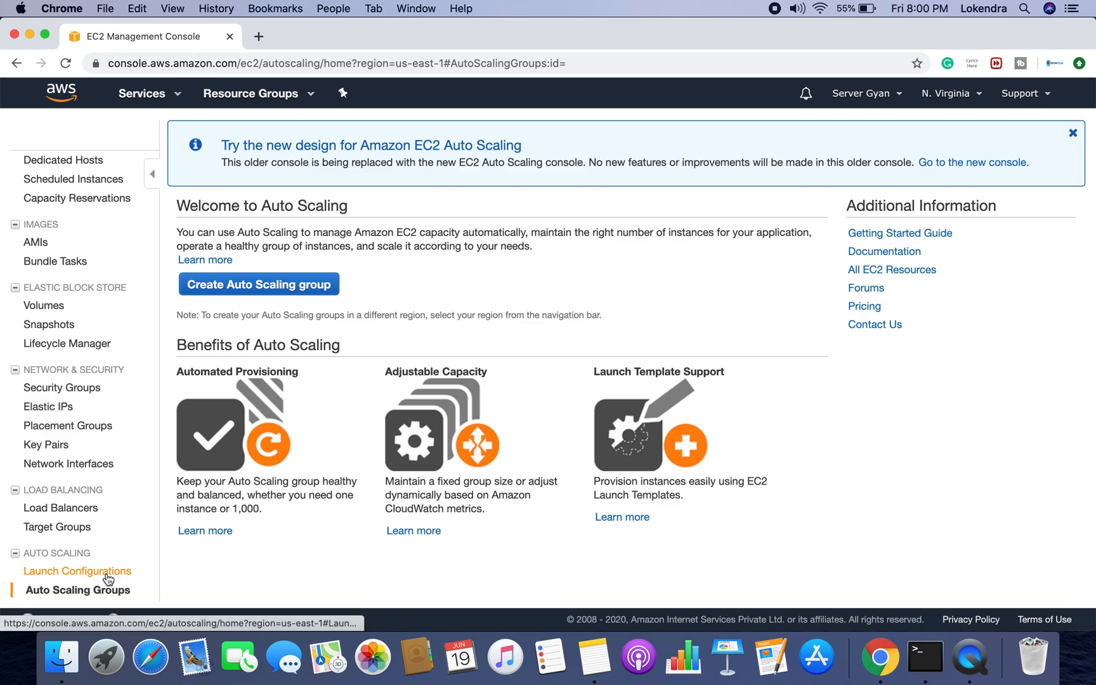
# Start an Auto Scaling group with a new launch configuration based on the Amazon Linux 2 AMI and the t2.micro instance type
pyautogui.click(267, 291)
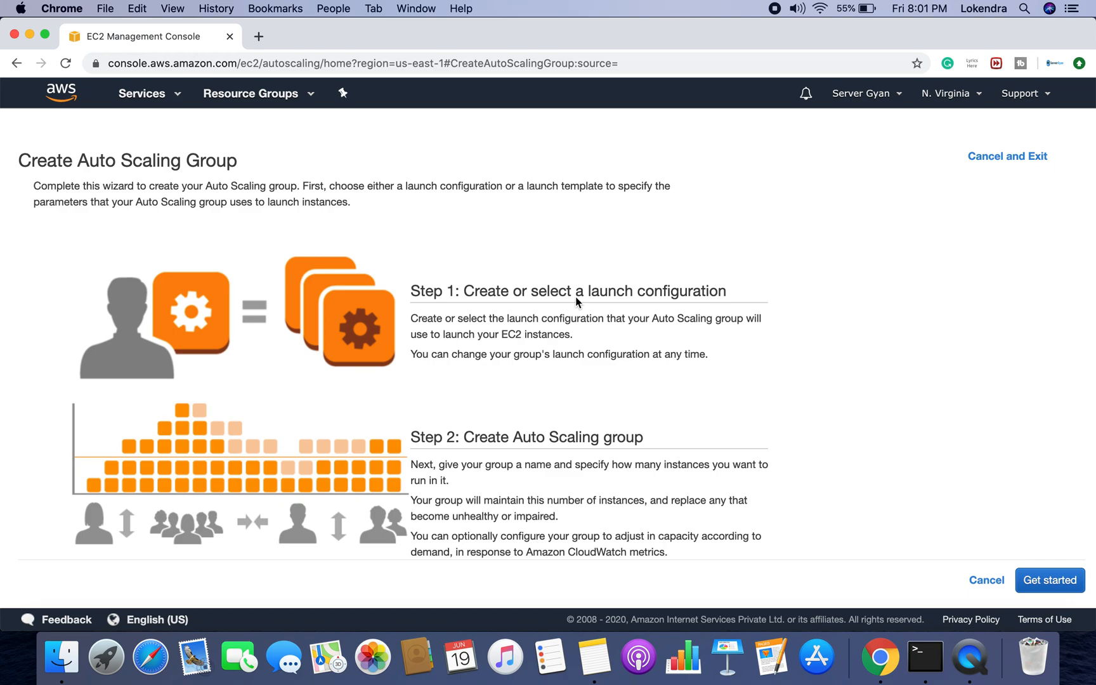
pyautogui.click(1049, 581)
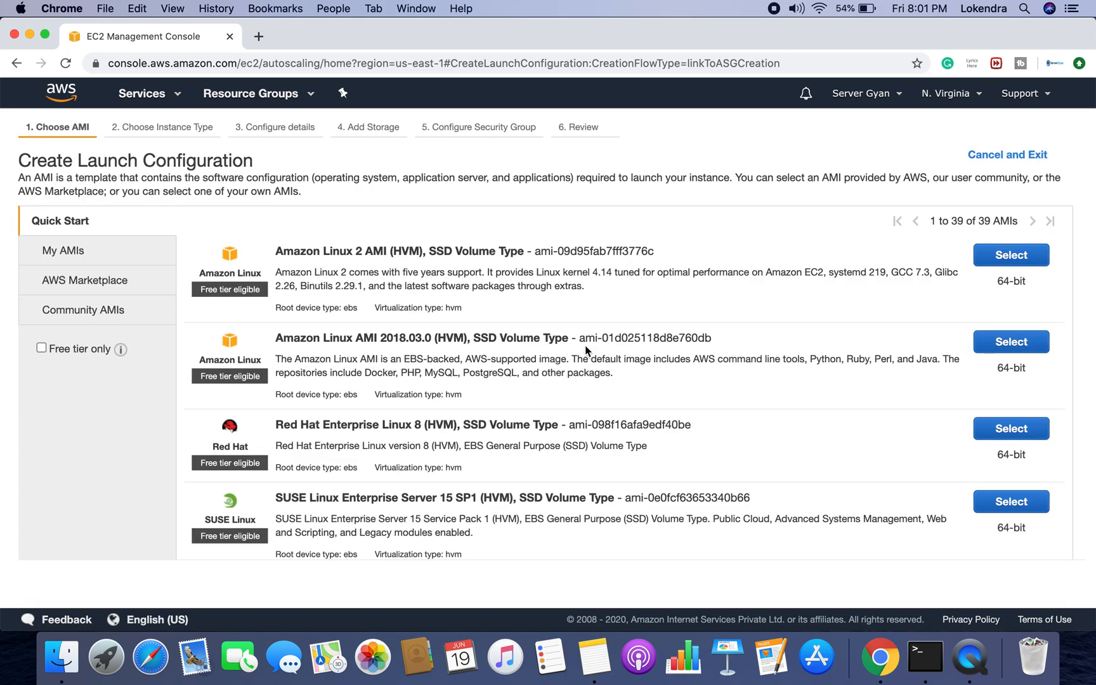
pyautogui.click(1008, 260)
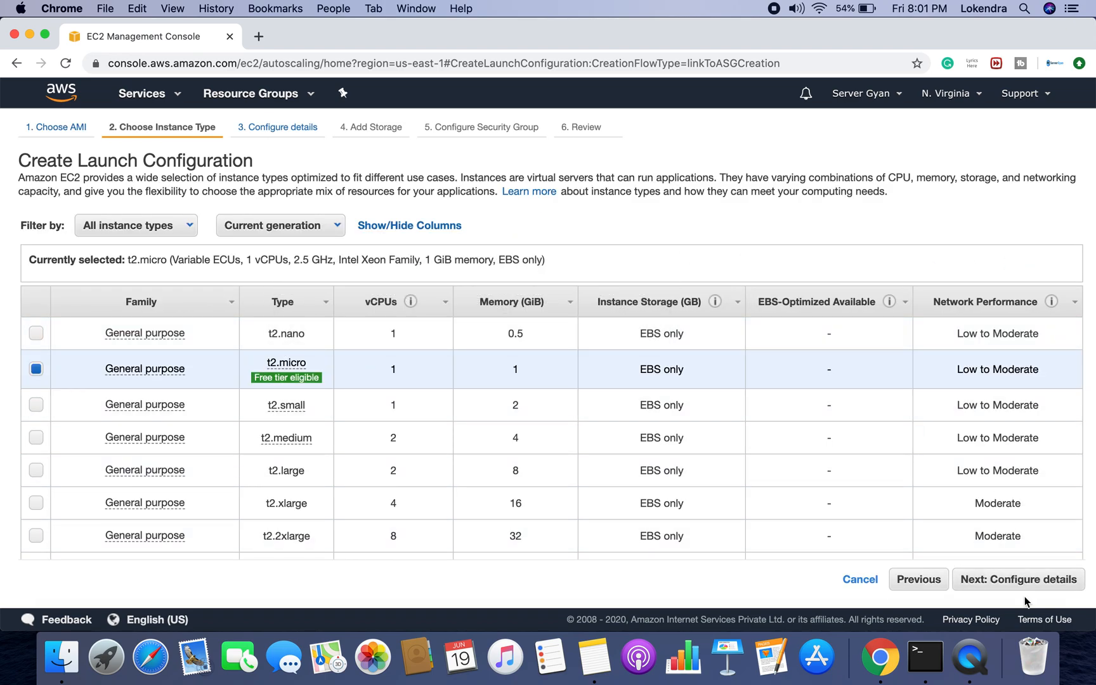
pyautogui.click(1029, 580)
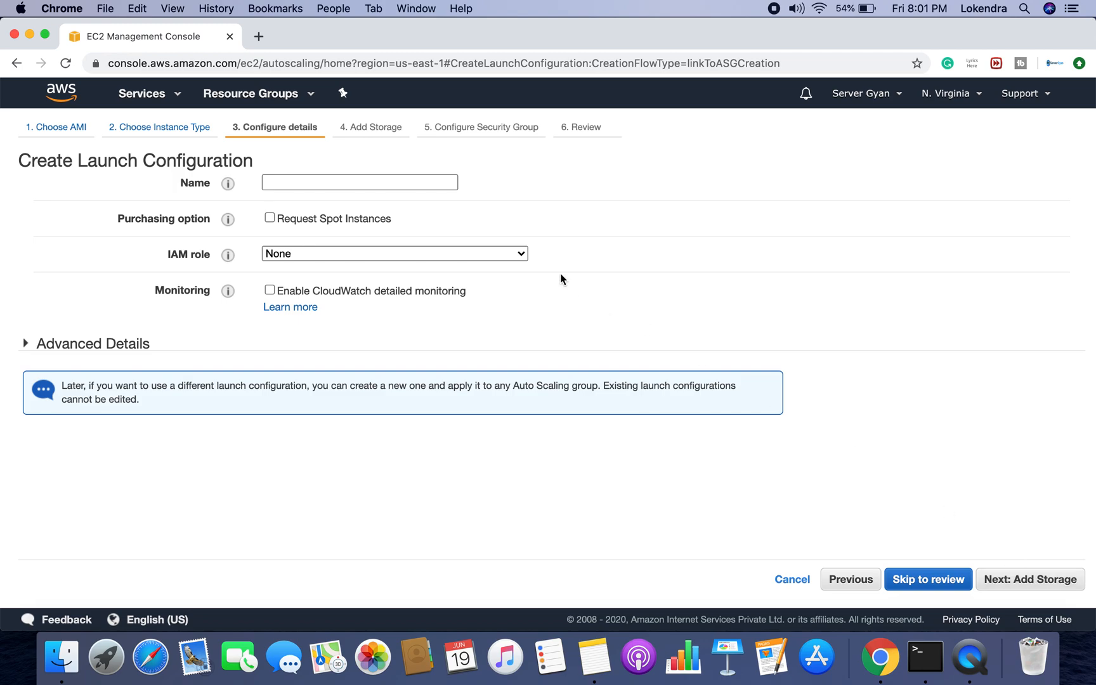
# Name the launch configuration demo-asg, leaving Spot Instances unrequested
pyautogui.click(346, 184)
pyautogui.write('demo-')
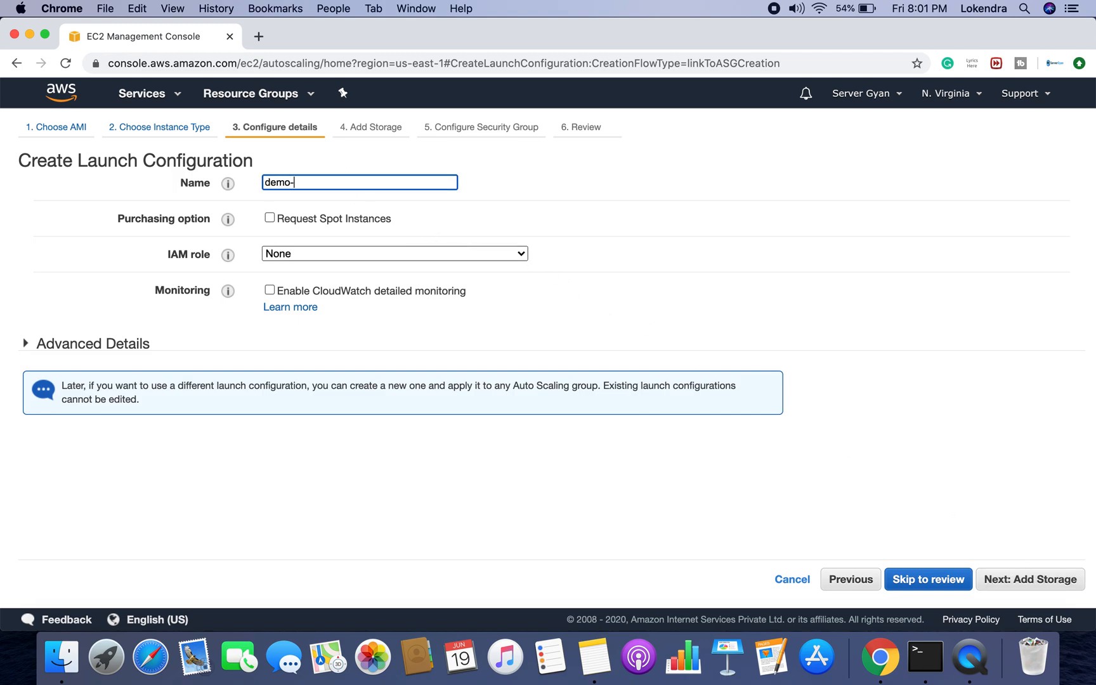
pyautogui.write('asg')
pyautogui.click(274, 218)
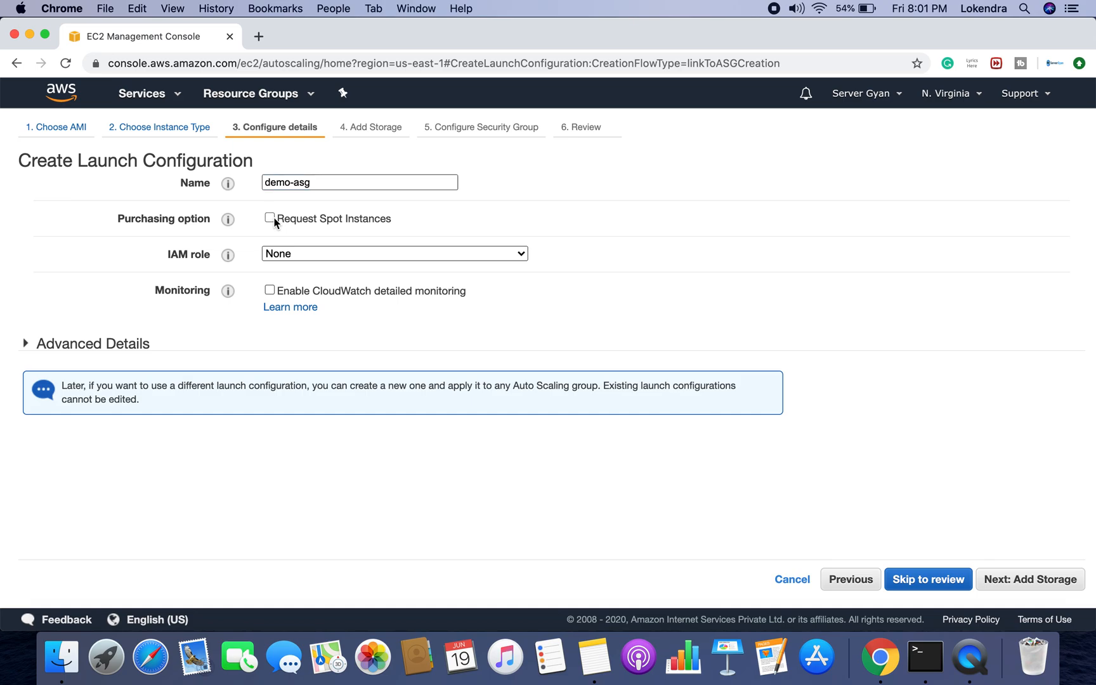
pyautogui.click(274, 217)
# Keep the default advanced details, 8 GiB root volume and new security group, and proceed to the launch configuration review
pyautogui.click(124, 345)
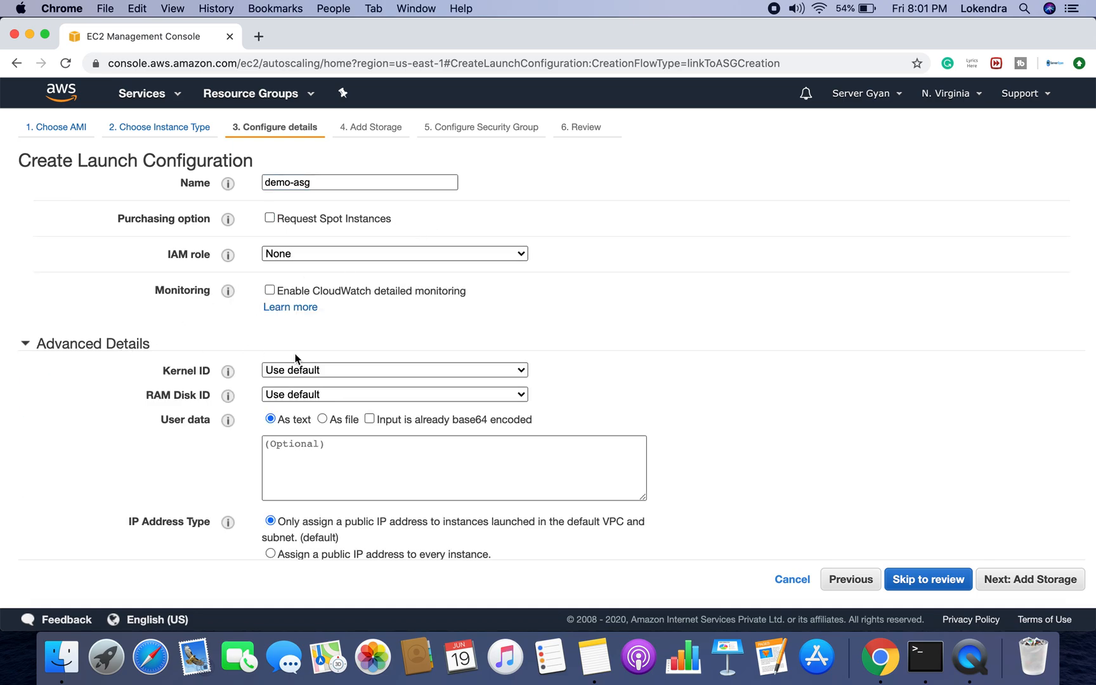
pyautogui.scroll(-2, 295, 355)
pyautogui.scroll(-1, 350, 442)
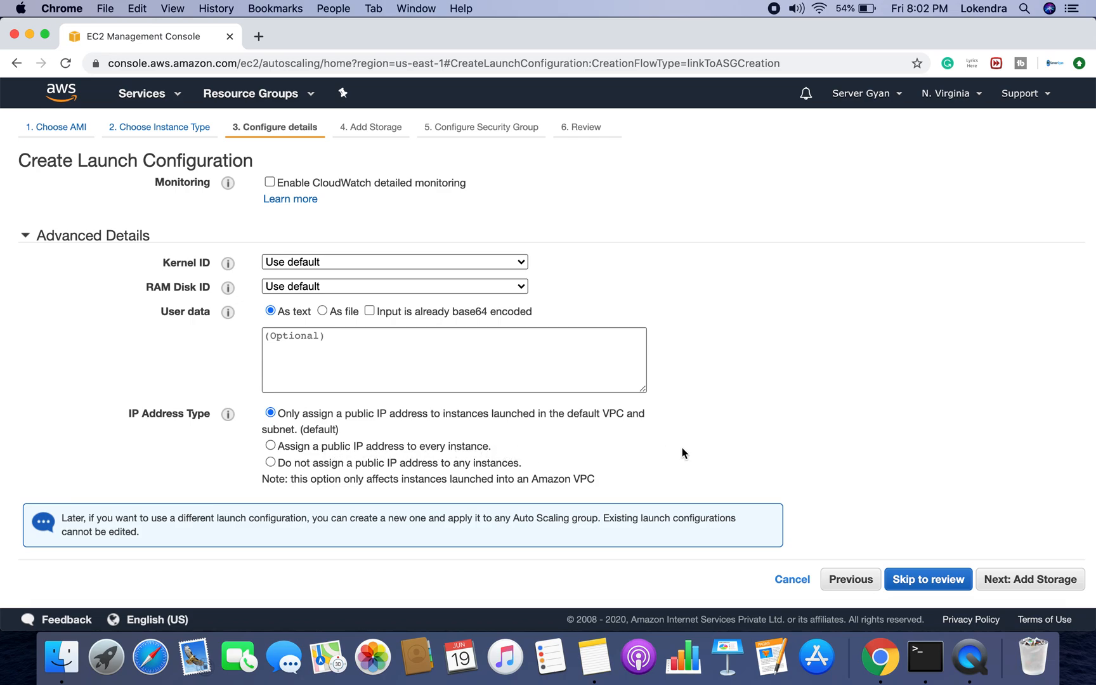
pyautogui.click(1028, 579)
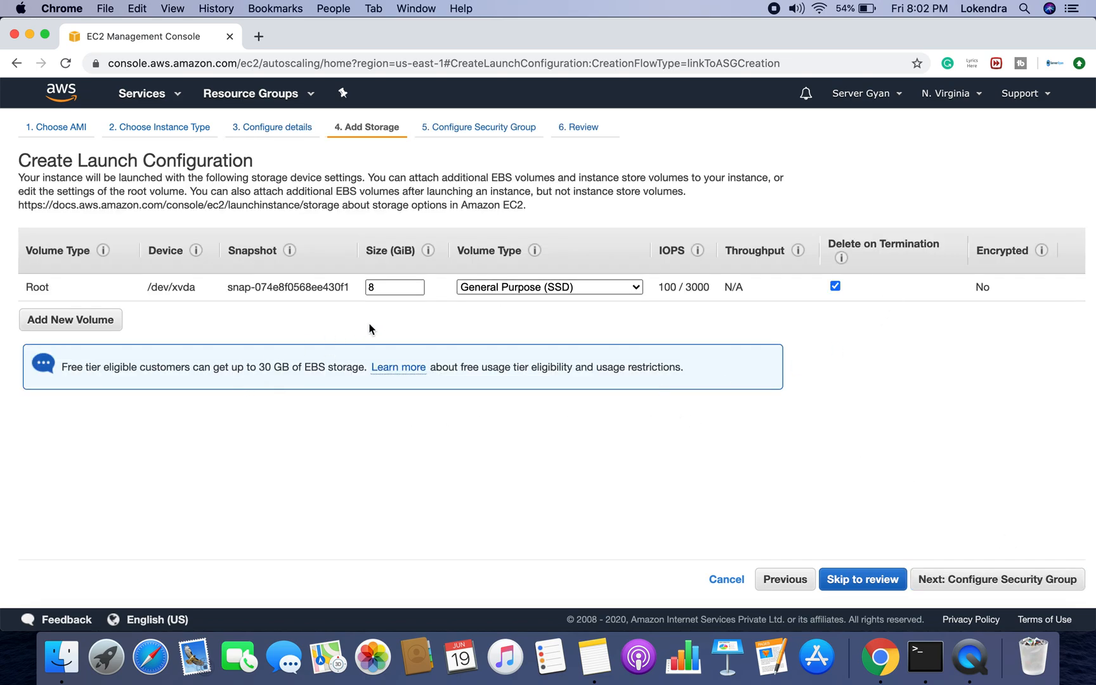
pyautogui.click(1008, 580)
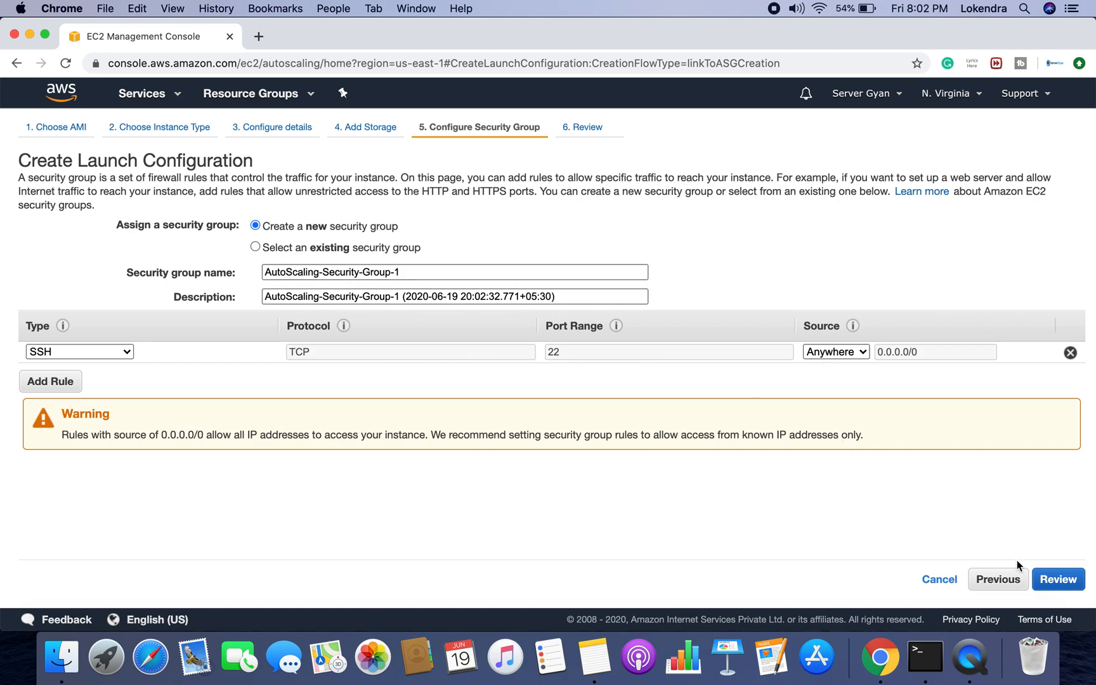
pyautogui.click(1058, 579)
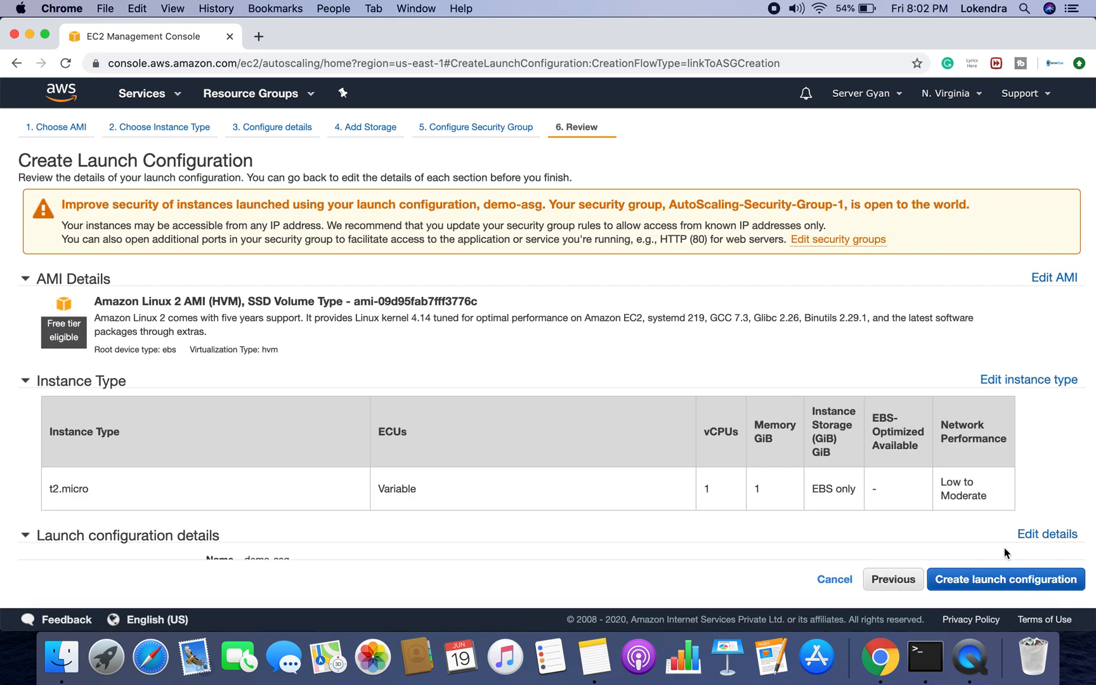
# Create the launch configuration with the existing DNS-NV key pair, acknowledging access to its private key file
pyautogui.scroll(-1, 626, 553)
pyautogui.scroll(-5, 626, 554)
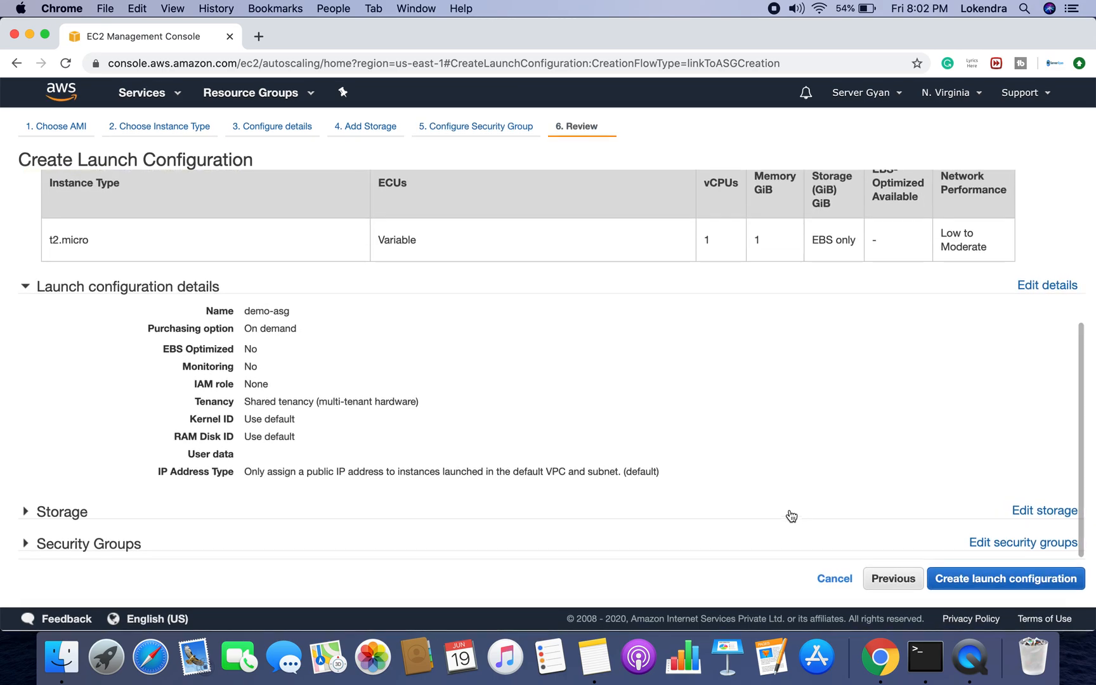
pyautogui.click(969, 587)
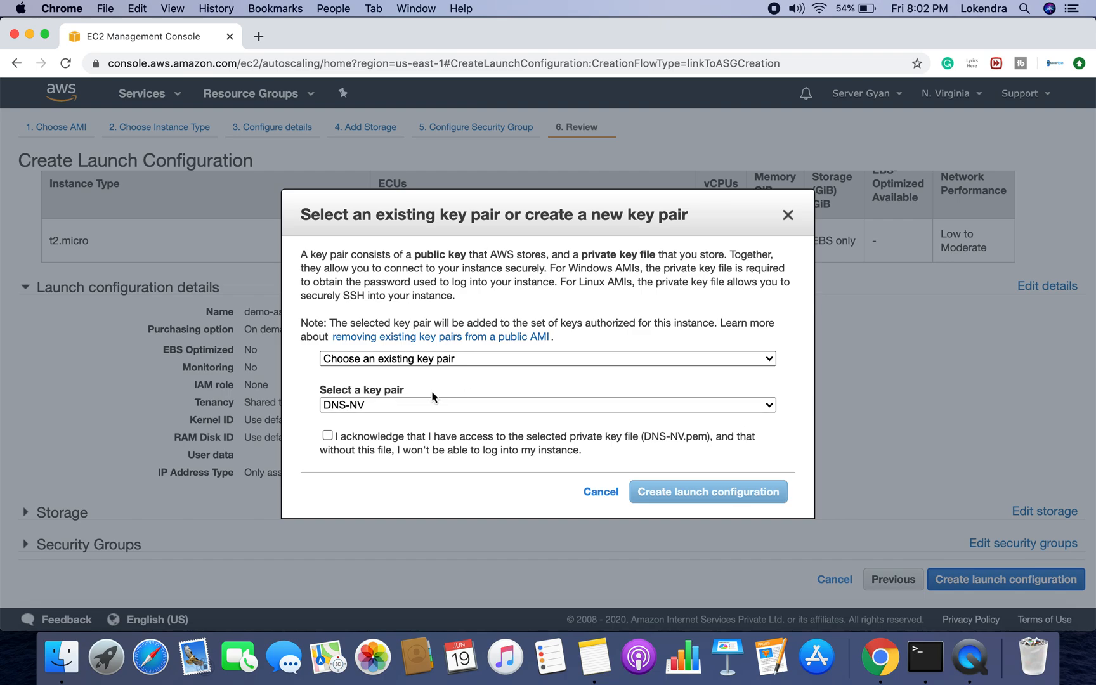
pyautogui.click(359, 436)
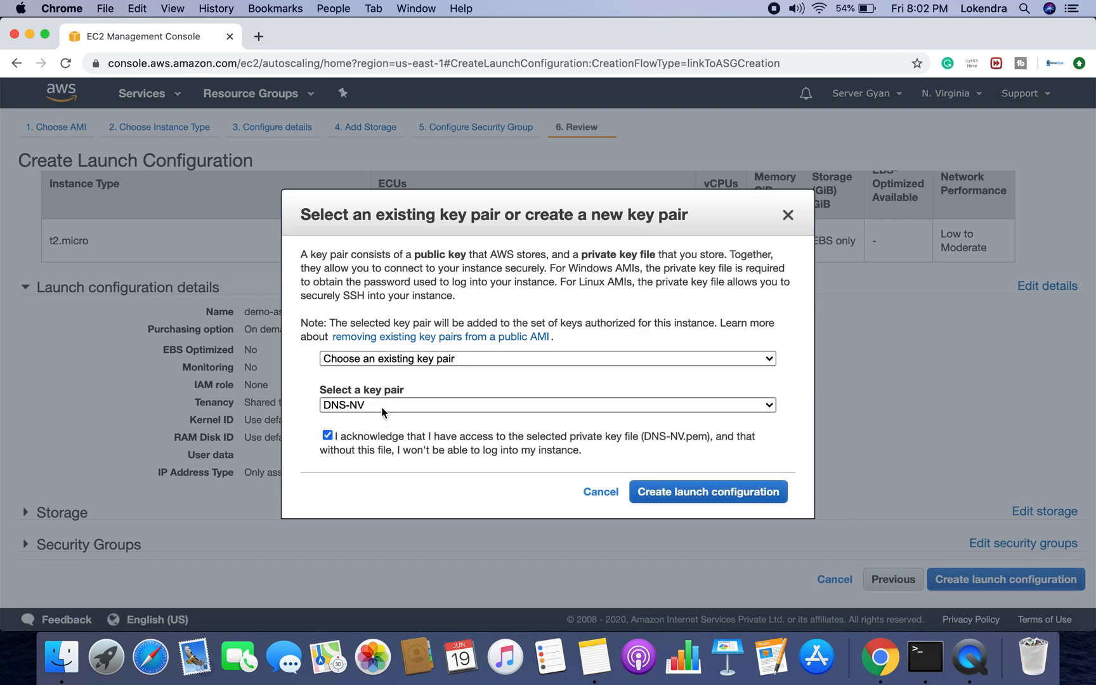
pyautogui.click(694, 499)
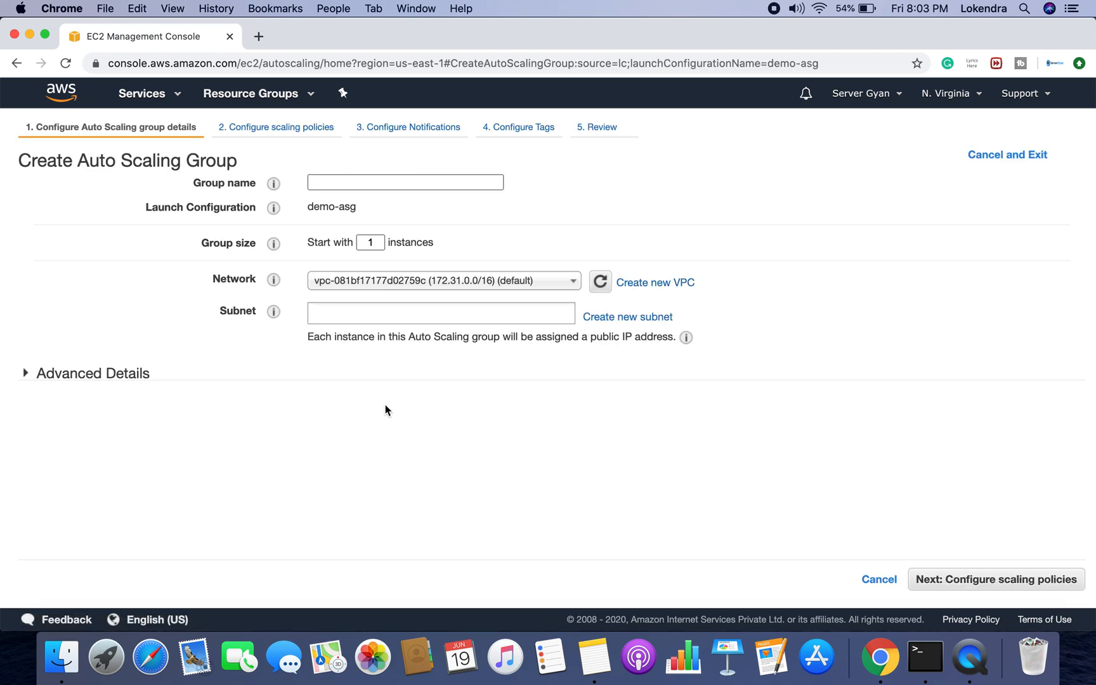
# Name the Auto Scaling group my-demo-asg and select the default VPC as its network
pyautogui.click(358, 184)
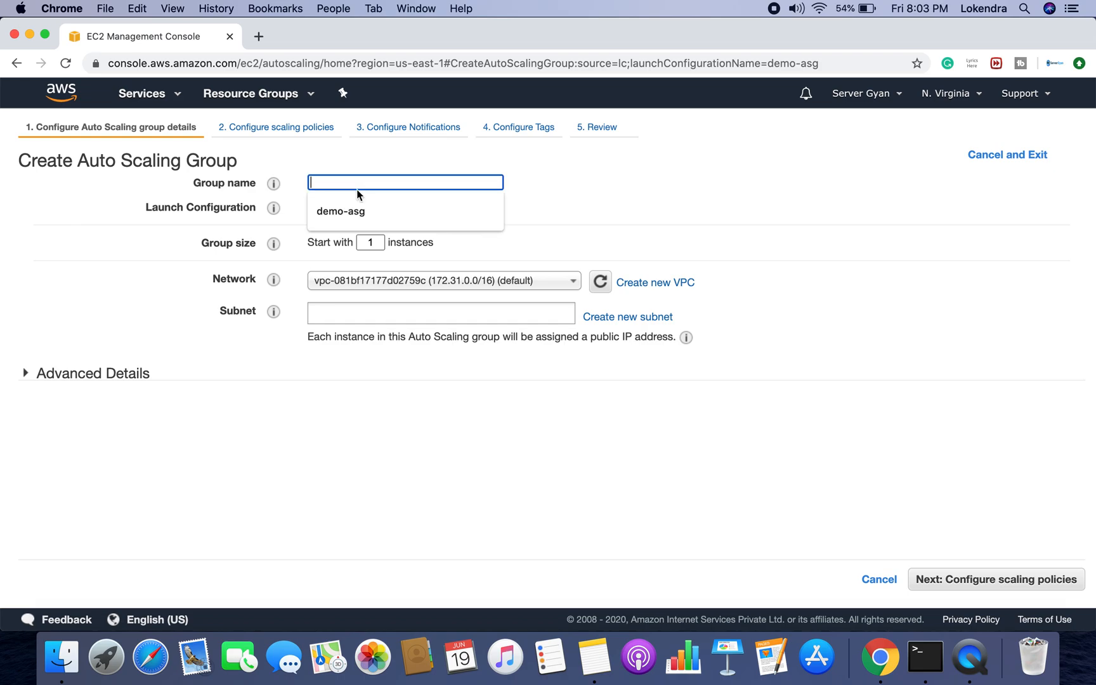
pyautogui.write('my-demo-asg')
pyautogui.click(420, 210)
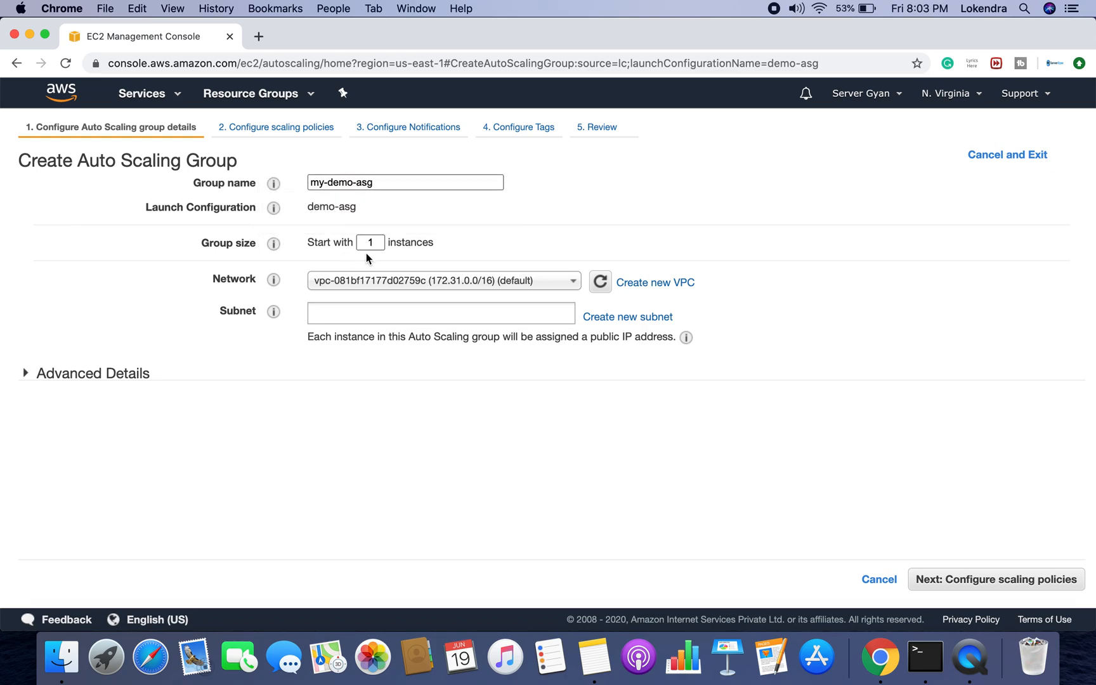
pyautogui.click(358, 283)
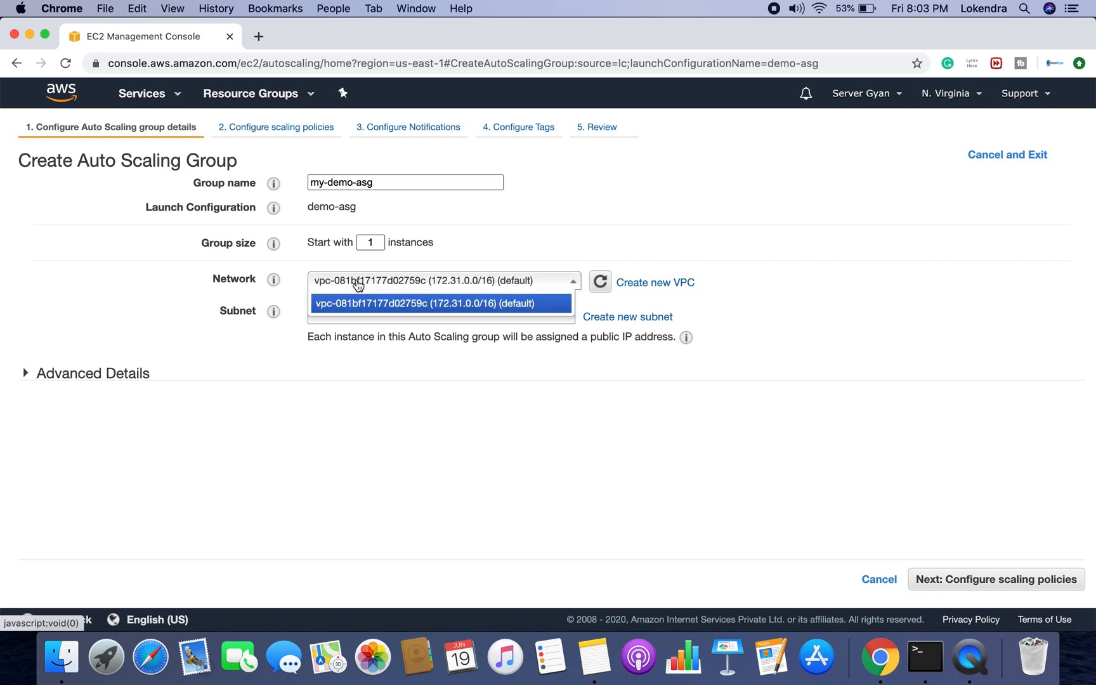
pyautogui.click(355, 308)
# Add all six default subnets, us-east-1a through us-east-1f, to the Auto Scaling group
pyautogui.click(357, 311)
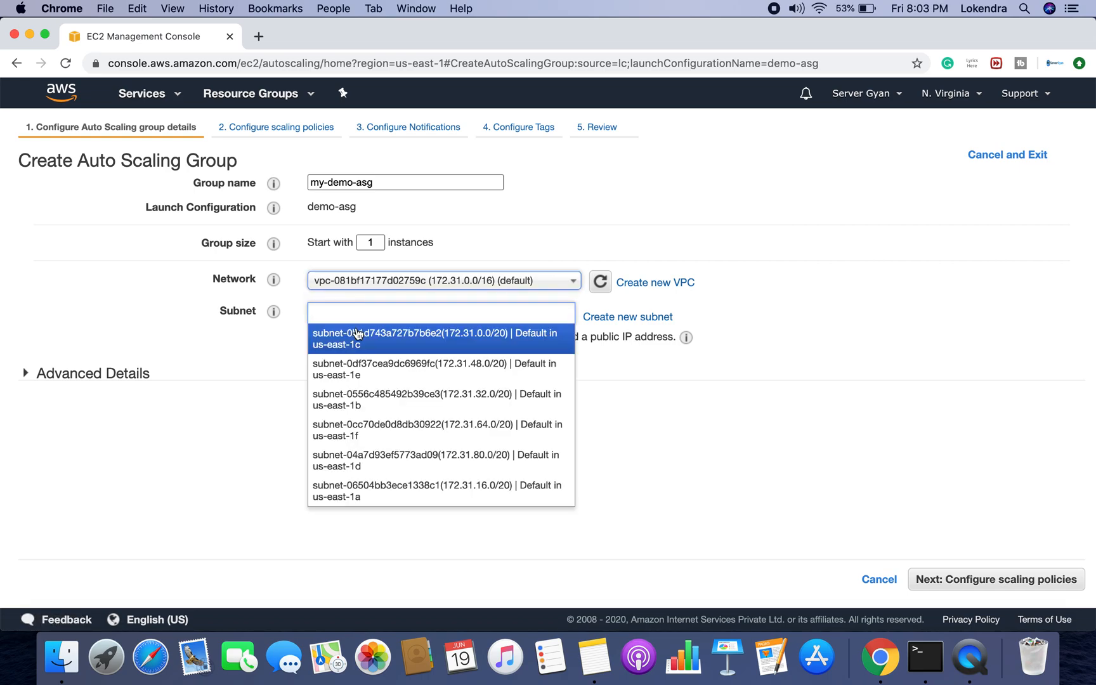
pyautogui.click(357, 332)
pyautogui.click(355, 331)
pyautogui.click(356, 366)
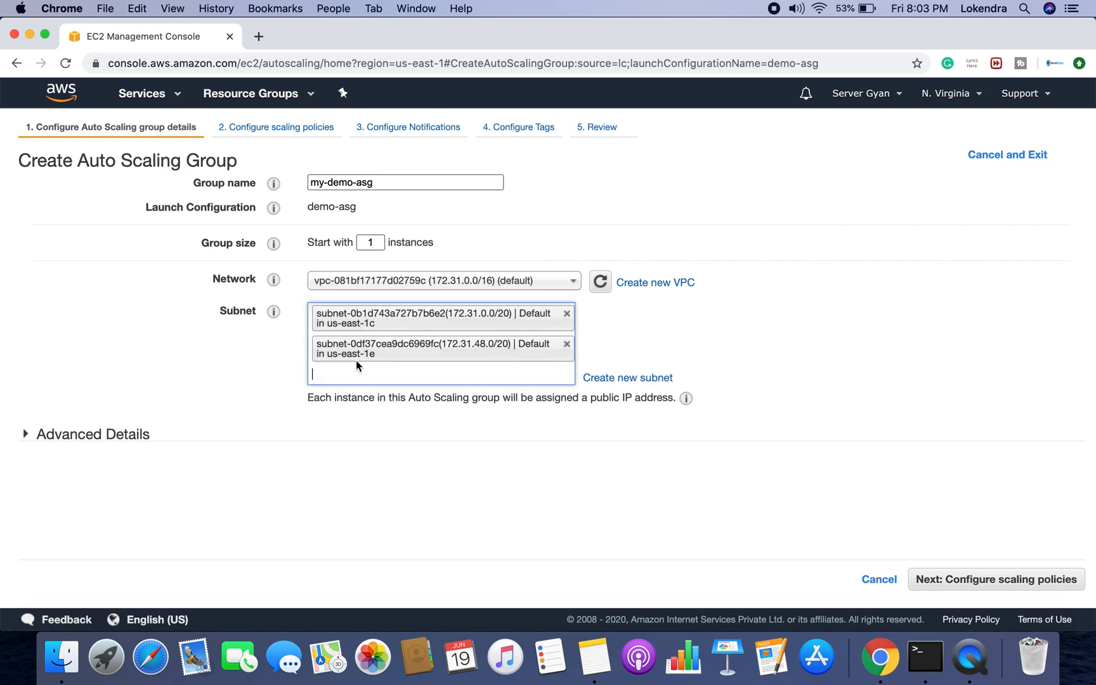
pyautogui.click(355, 373)
pyautogui.click(354, 404)
pyautogui.click(352, 404)
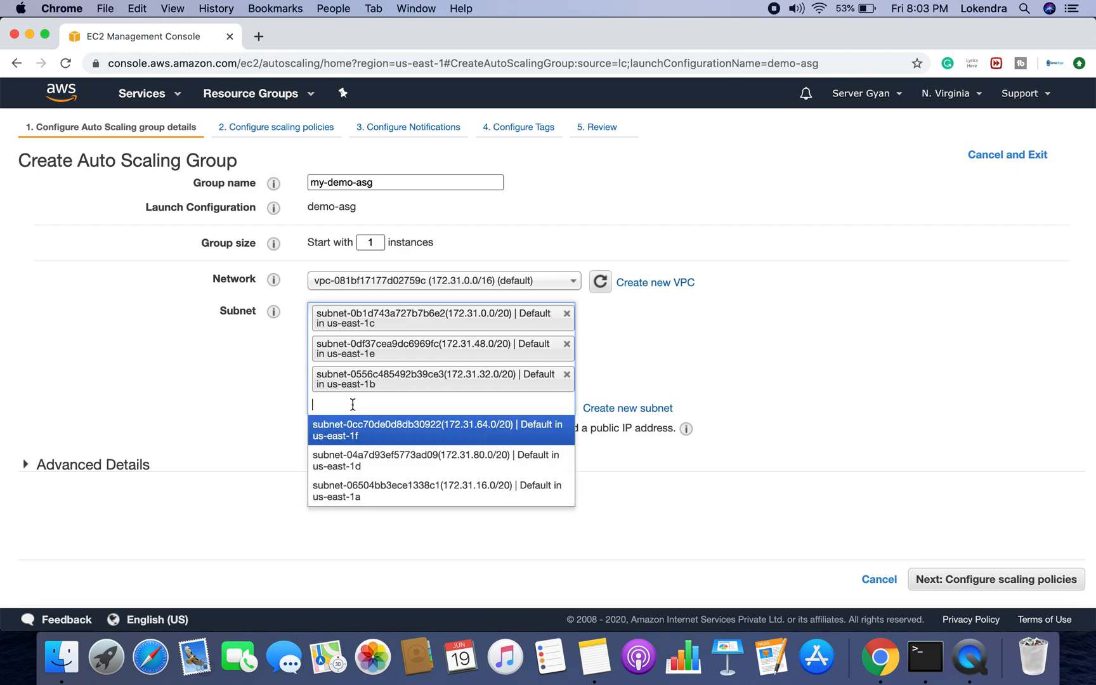
pyautogui.click(353, 429)
pyautogui.click(353, 430)
pyautogui.click(349, 457)
pyautogui.click(348, 457)
pyautogui.click(349, 493)
# In the group's advanced details, enable receiving traffic from load balancers and set the health check type to ELB
pyautogui.click(570, 540)
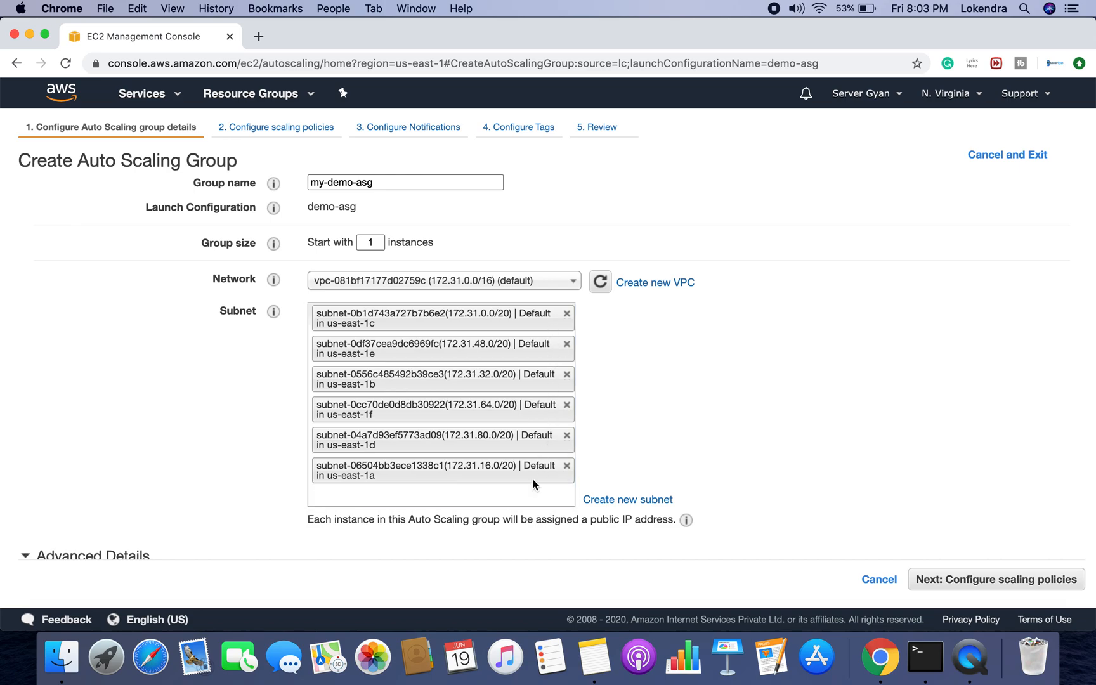
pyautogui.scroll(-5, 536, 487)
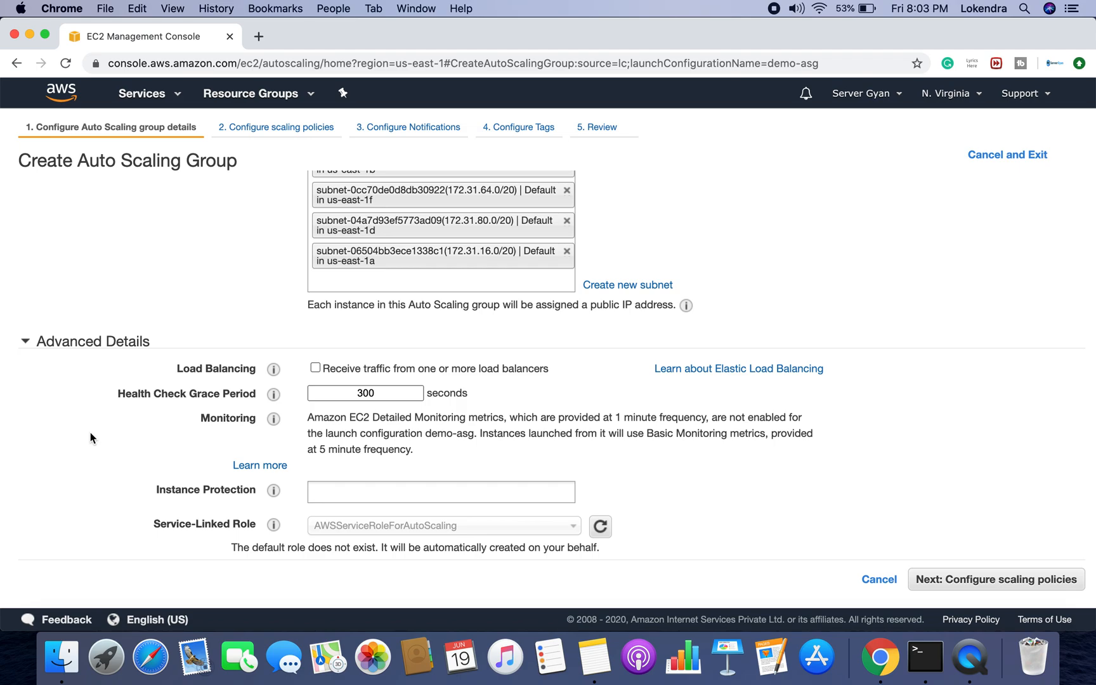
pyautogui.click(315, 368)
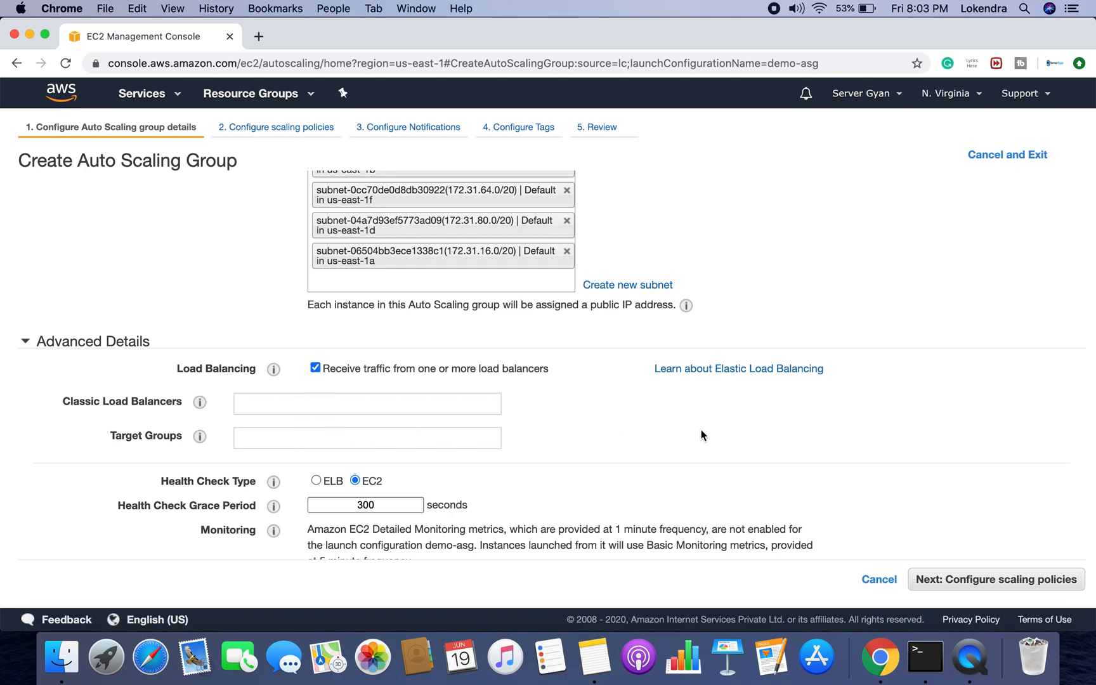
pyautogui.scroll(-4, 702, 435)
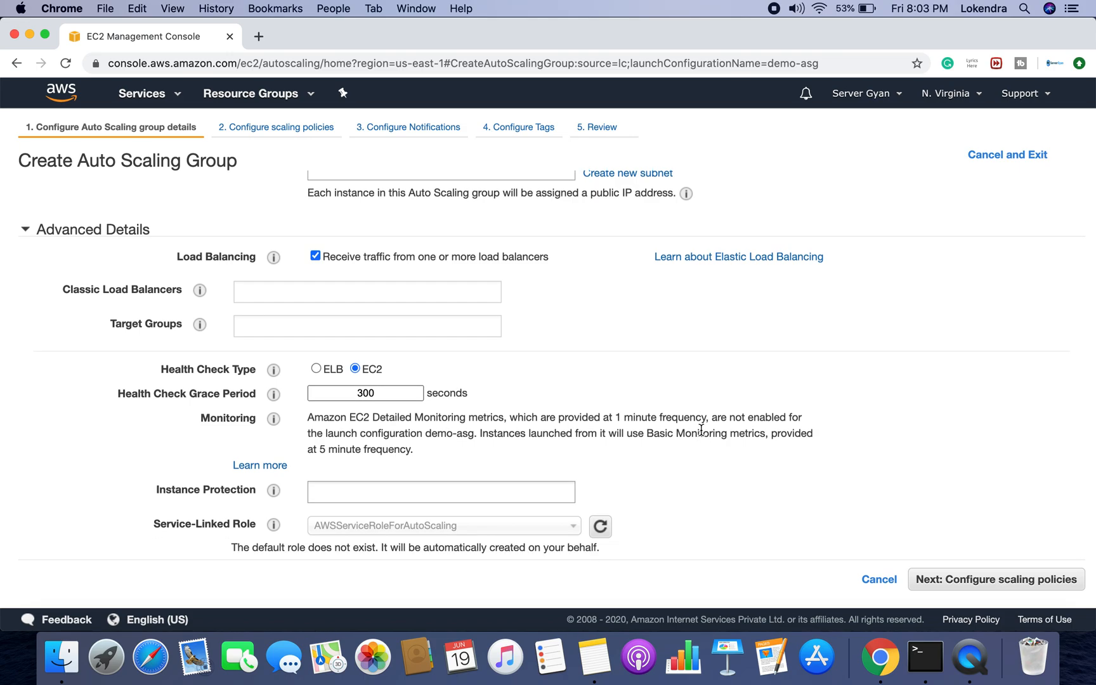
pyautogui.moveTo(273, 369)
pyautogui.moveTo(197, 291)
pyautogui.click(317, 370)
pyautogui.click(354, 369)
pyautogui.click(315, 369)
pyautogui.click(319, 493)
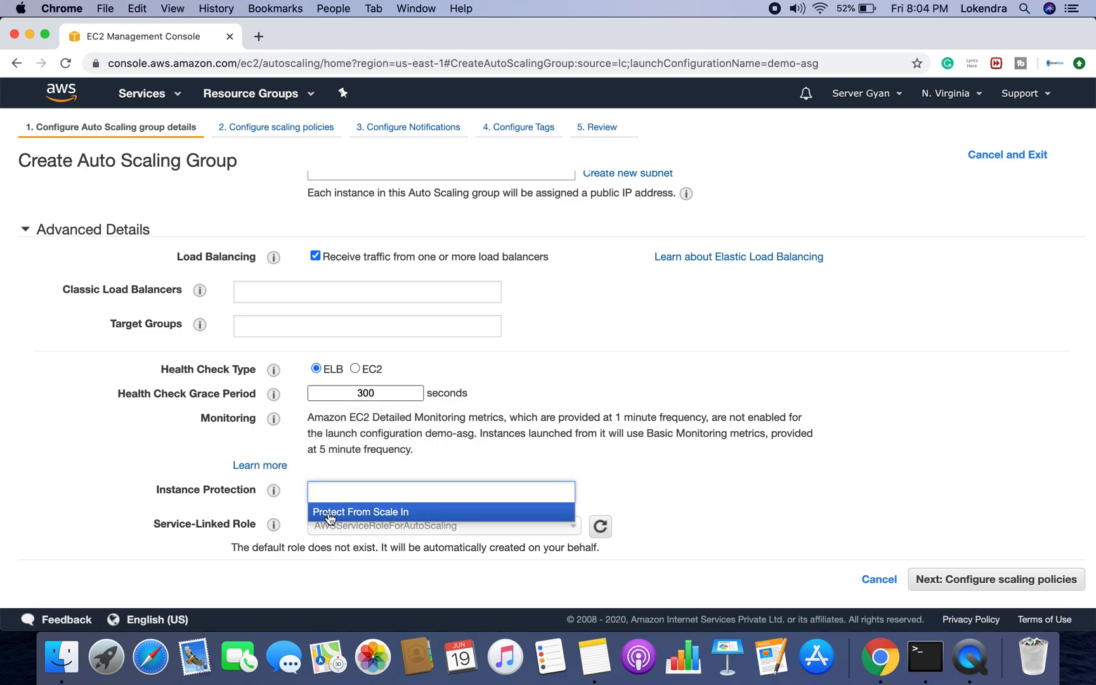
pyautogui.click(329, 514)
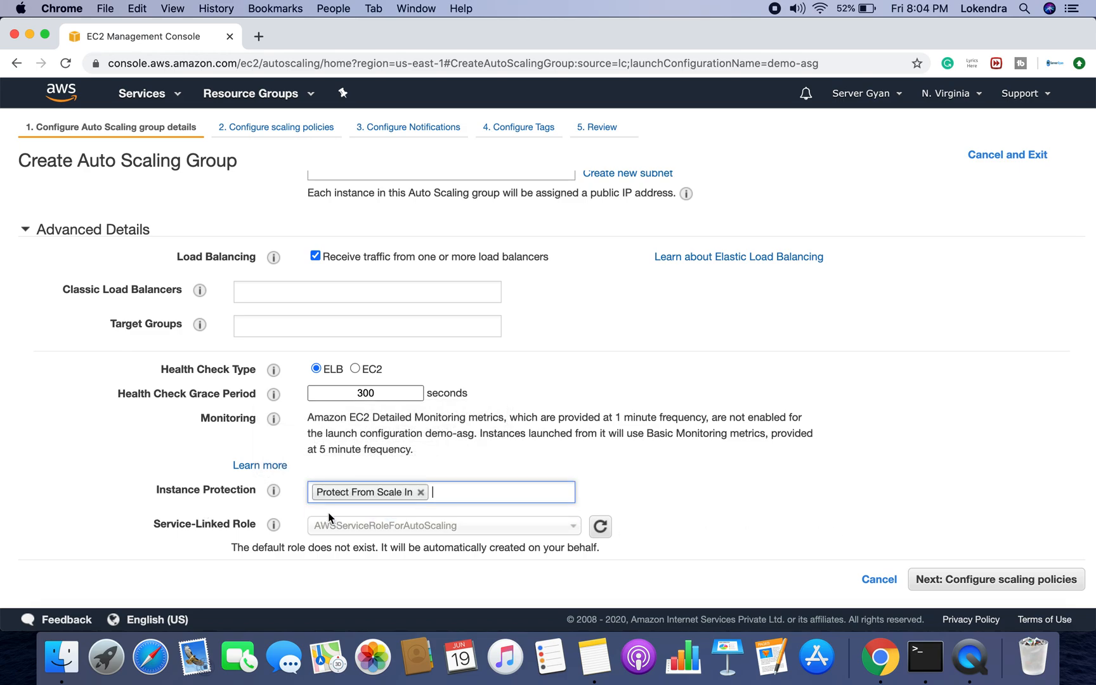
pyautogui.click(421, 496)
pyautogui.click(463, 468)
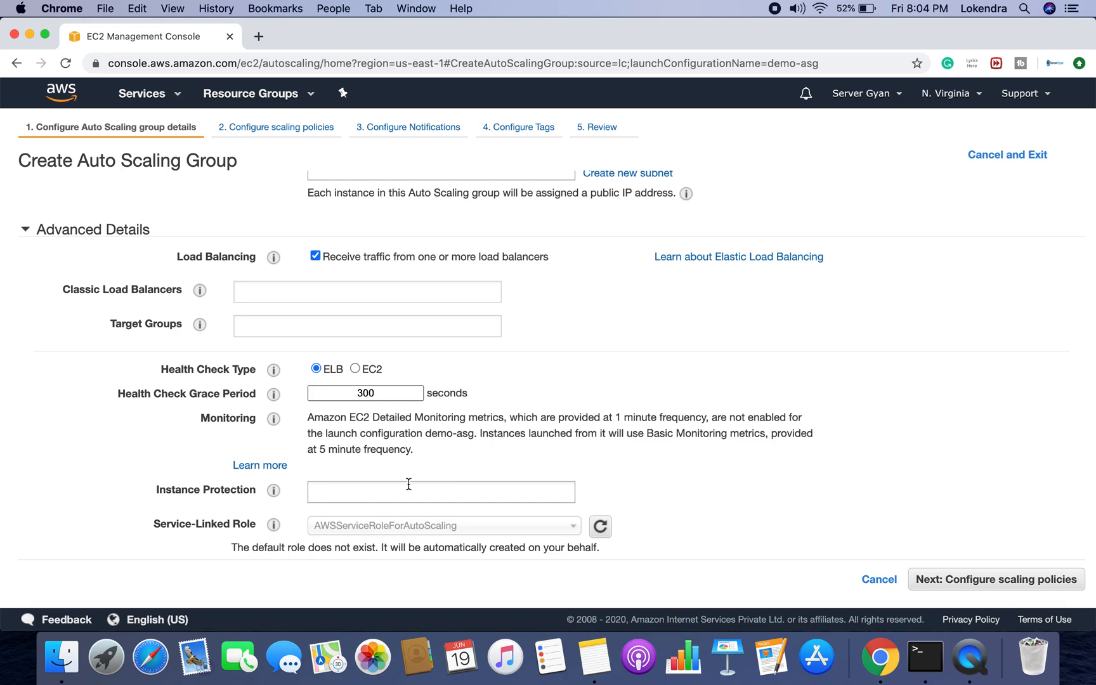
# Proceed to configuring the Auto Scaling group's scaling policies
pyautogui.click(990, 579)
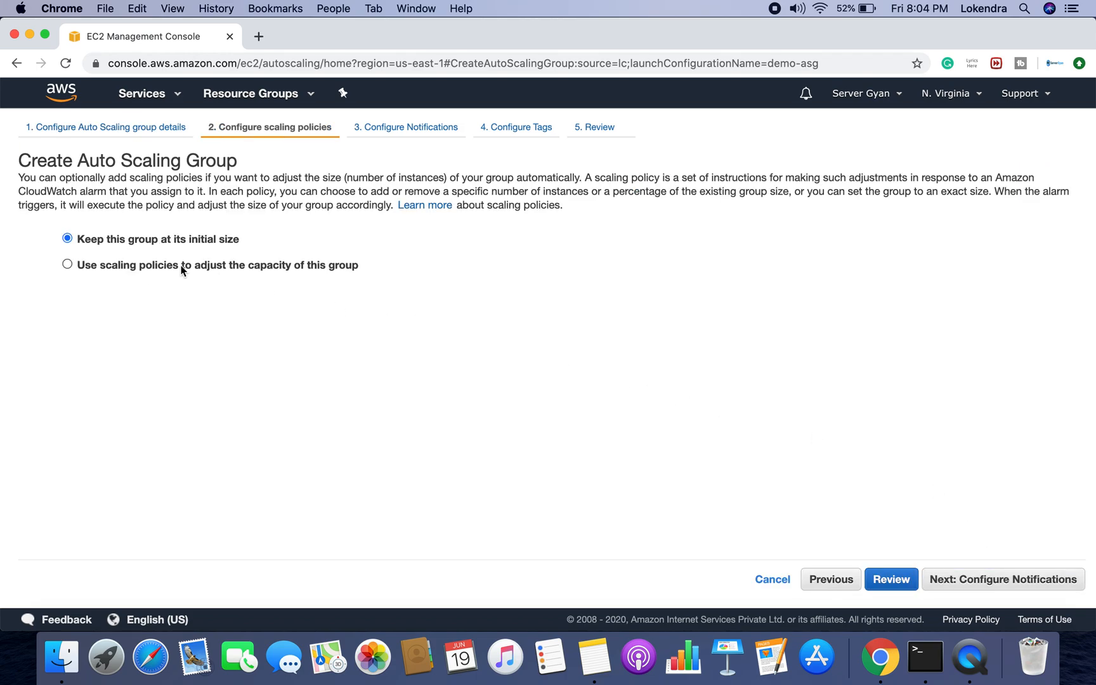
# Use scaling policies to scale the group between 1 and 5 instances, and switch to step or simple scaling policies
pyautogui.click(66, 265)
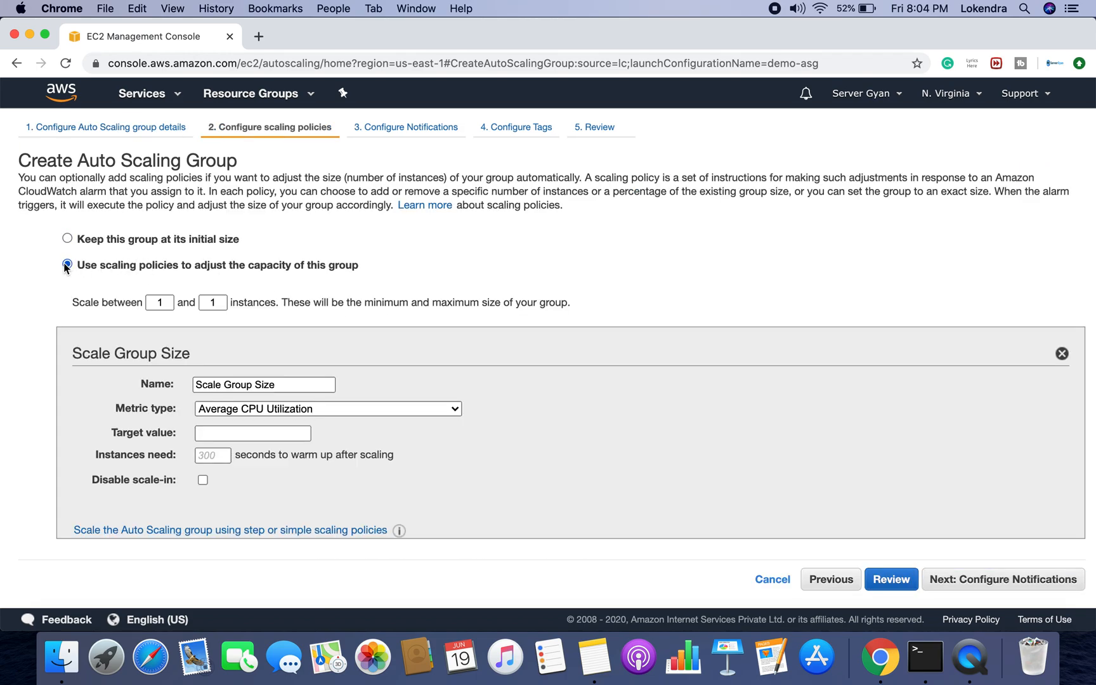
pyautogui.doubleClick(166, 307)
pyautogui.write('1')
pyautogui.doubleClick(218, 307)
pyautogui.write('5')
pyautogui.click(351, 334)
pyautogui.click(180, 532)
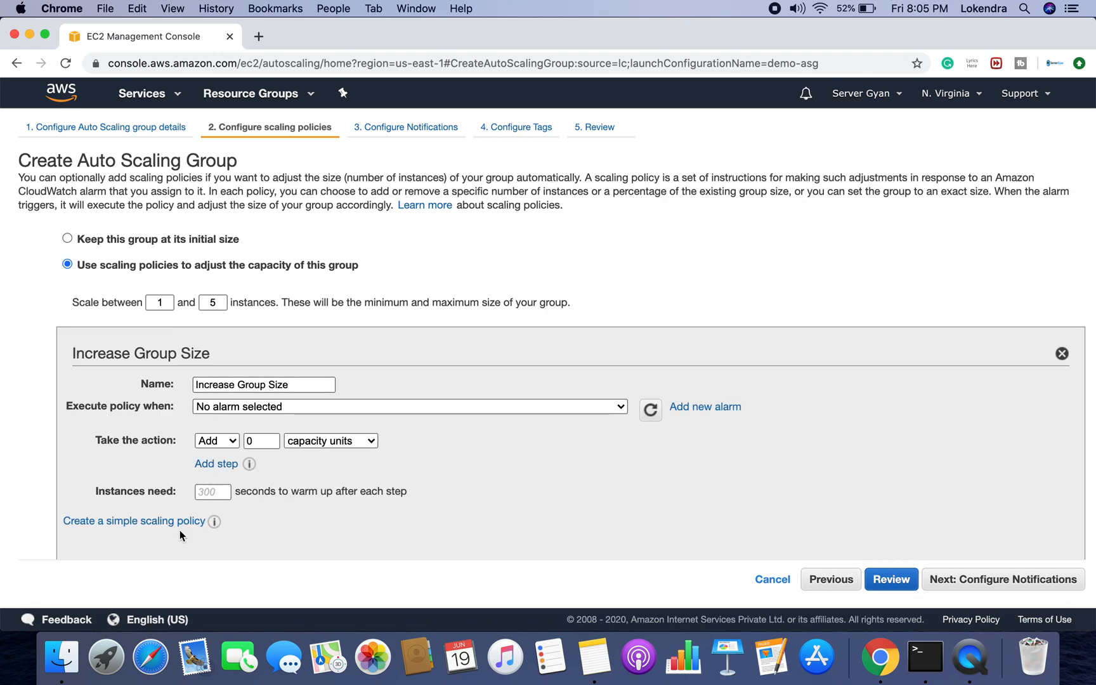
# Create a new alarm for the Increase Group Size policy: average CPU Utilization >= 60 percent for 1 consecutive period of 5 minutes
pyautogui.click(317, 407)
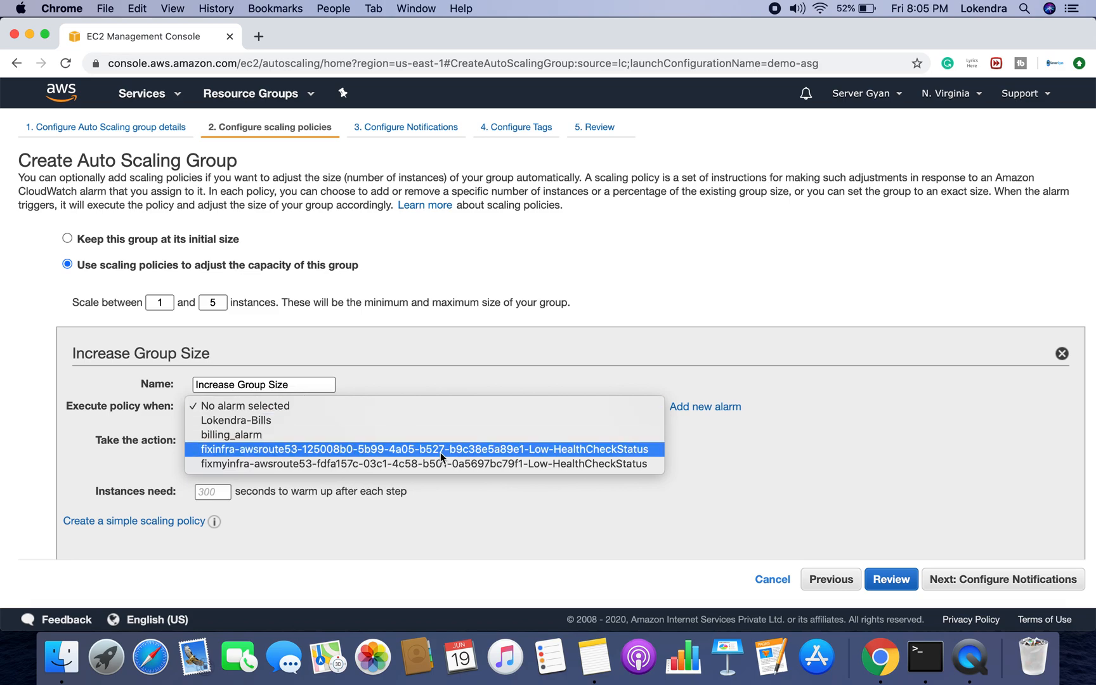
pyautogui.click(474, 423)
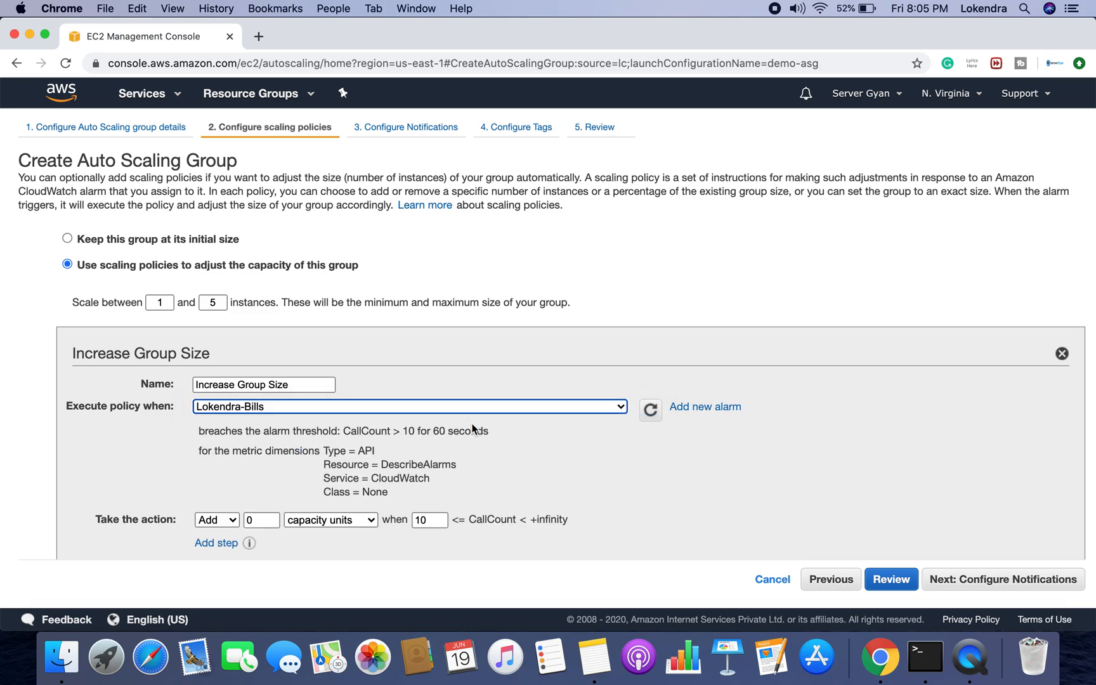
pyautogui.scroll(-3, 539, 467)
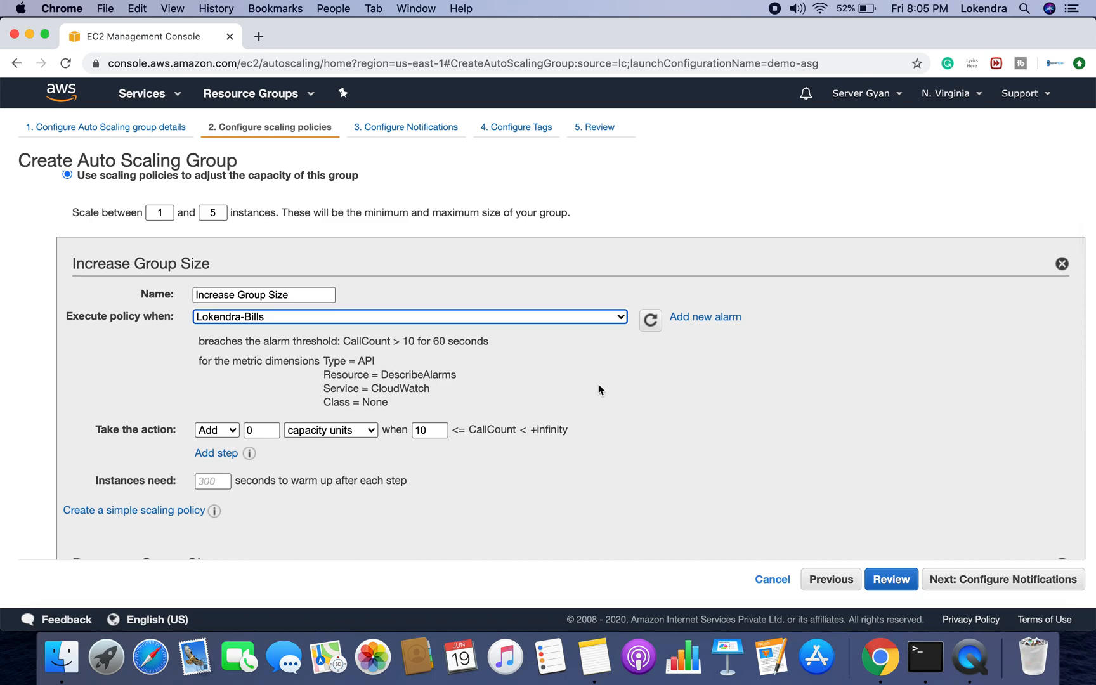
pyautogui.click(692, 320)
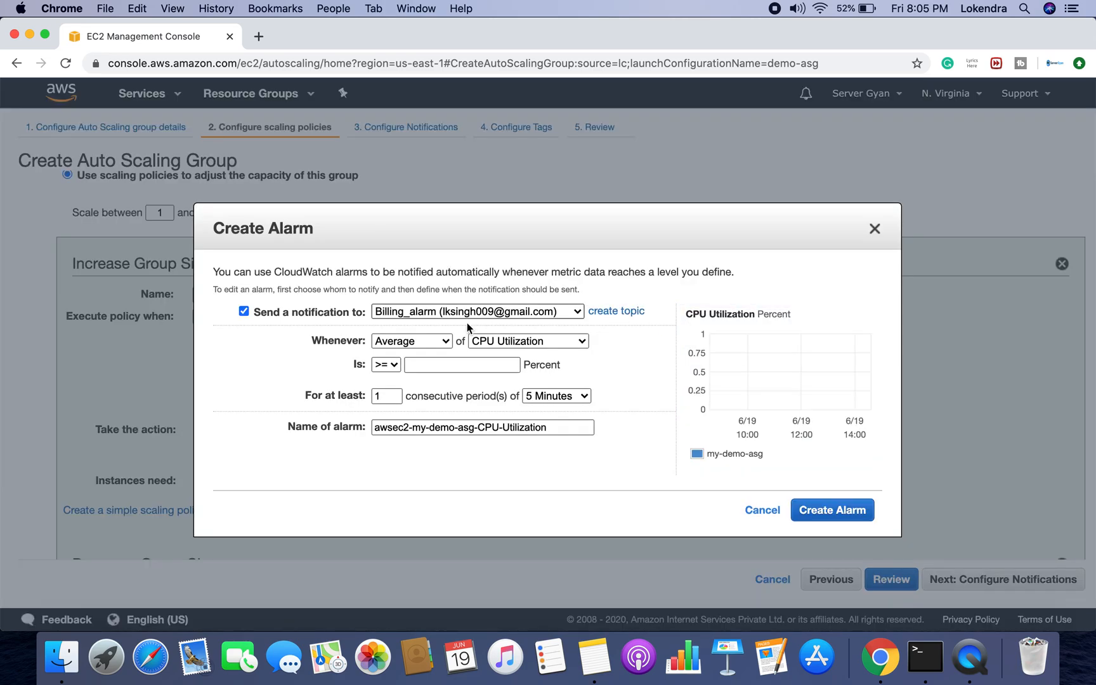
pyautogui.click(475, 341)
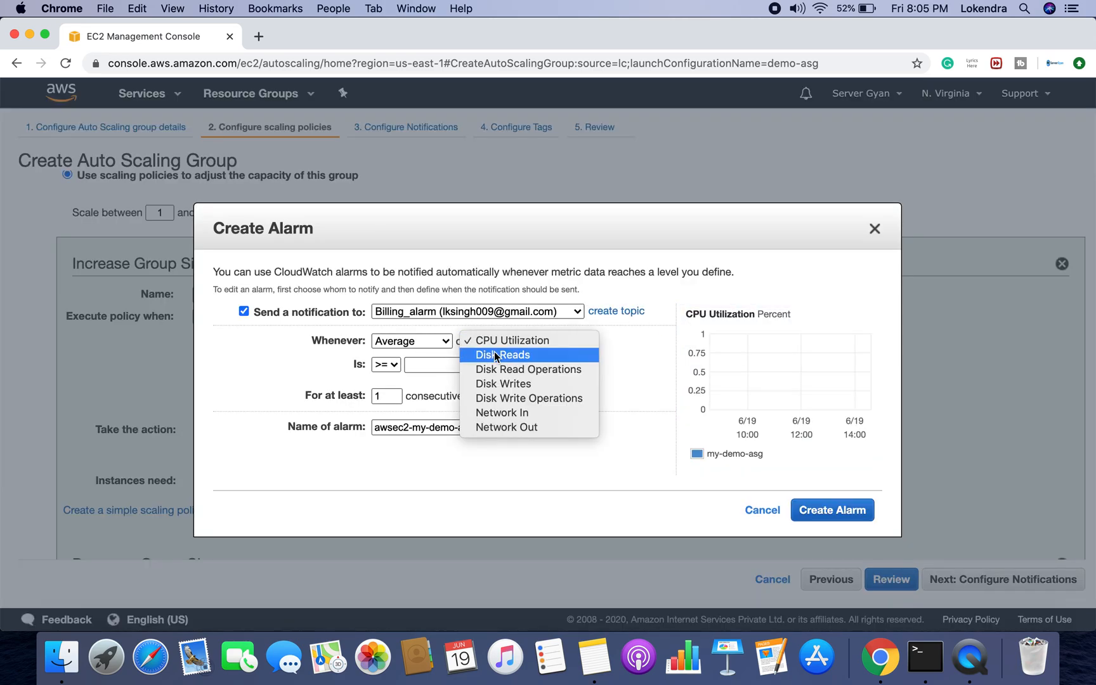
pyautogui.click(505, 341)
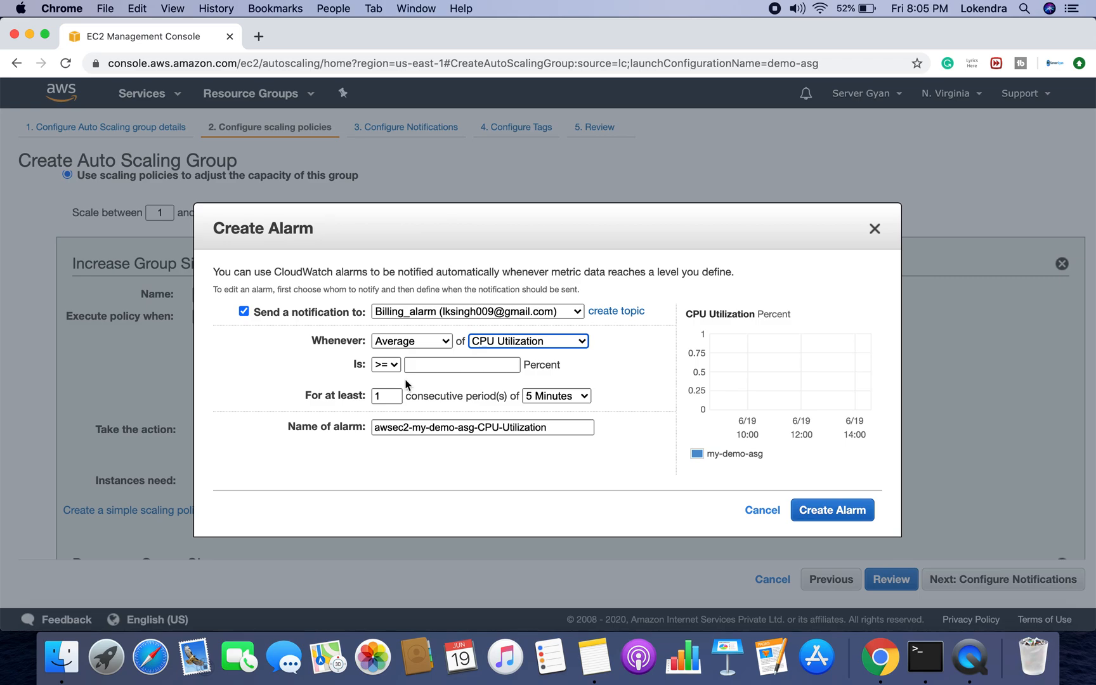
pyautogui.click(420, 367)
pyautogui.write('60')
pyautogui.click(598, 391)
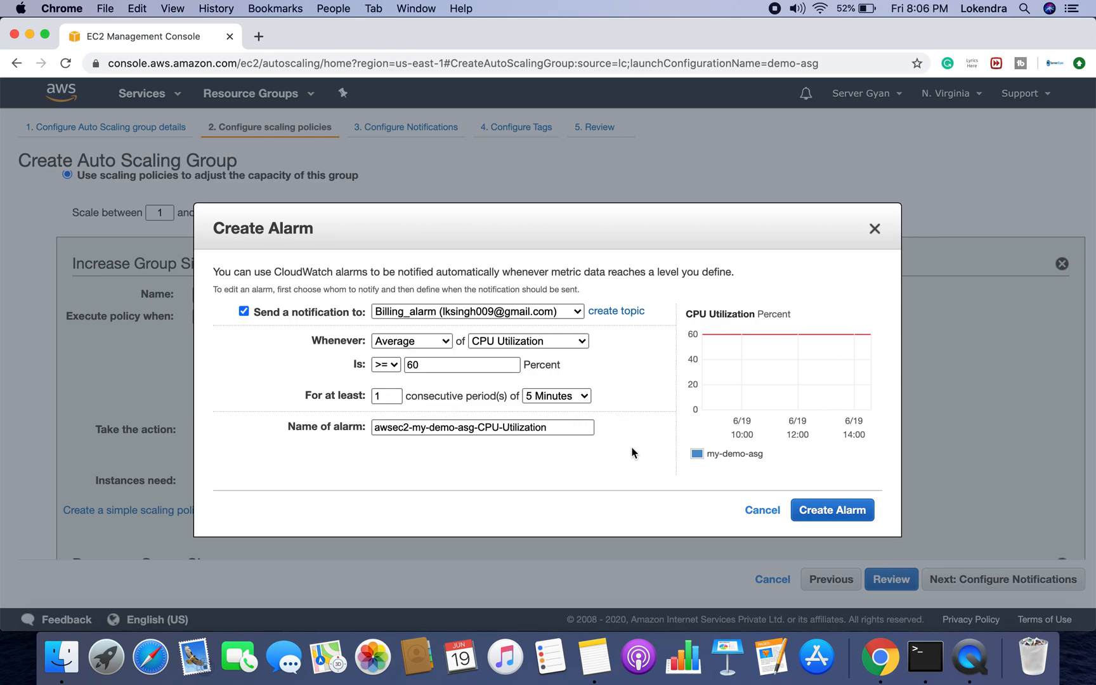
pyautogui.click(822, 516)
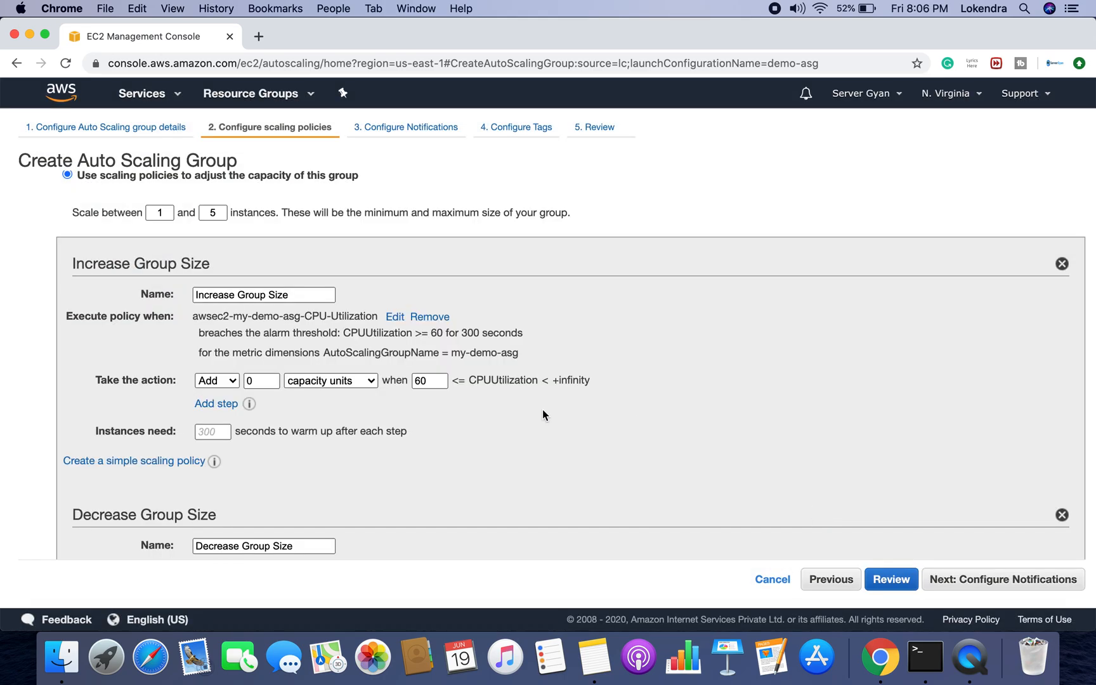
# Set the Increase Group Size policy's action to add 1 capacity unit
pyautogui.scroll(-3, 542, 415)
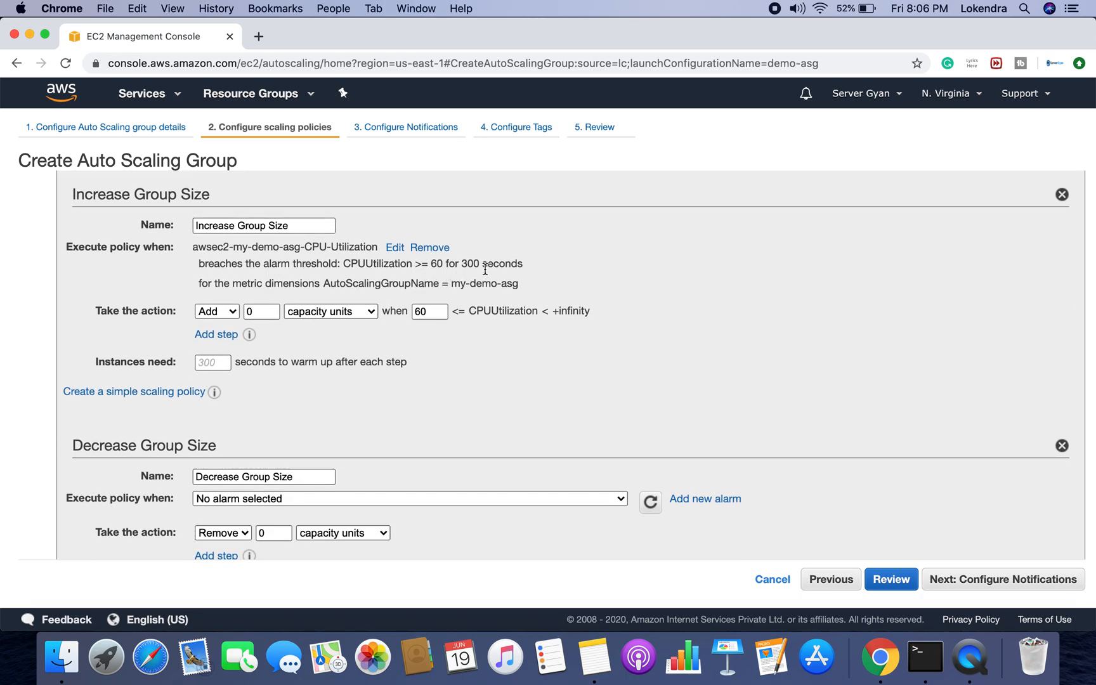
pyautogui.click(253, 313)
pyautogui.press('BackSpace')
pyautogui.write('1')
pyautogui.click(354, 325)
pyautogui.click(368, 311)
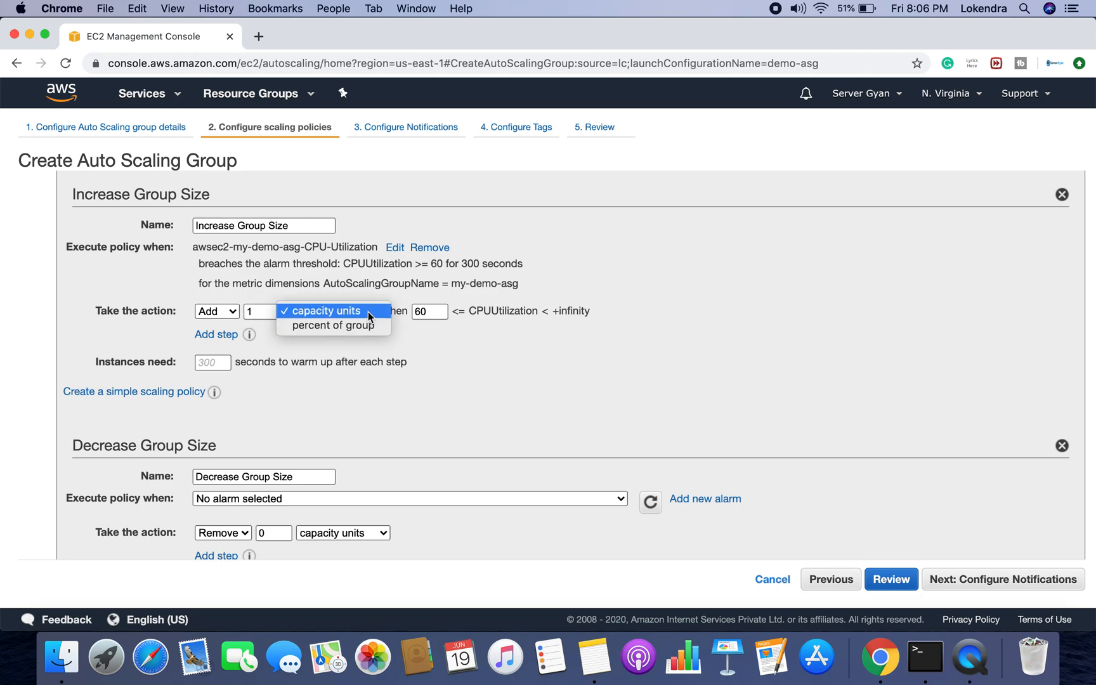
pyautogui.click(368, 311)
pyautogui.scroll(2, 488, 375)
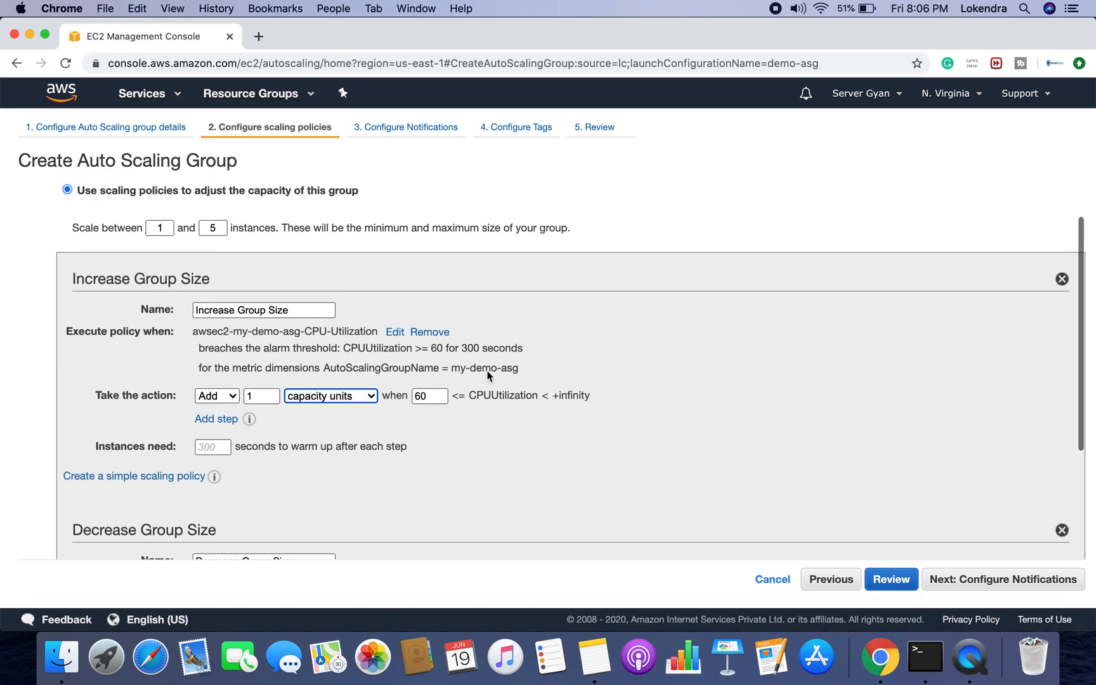
pyautogui.scroll(2, 488, 375)
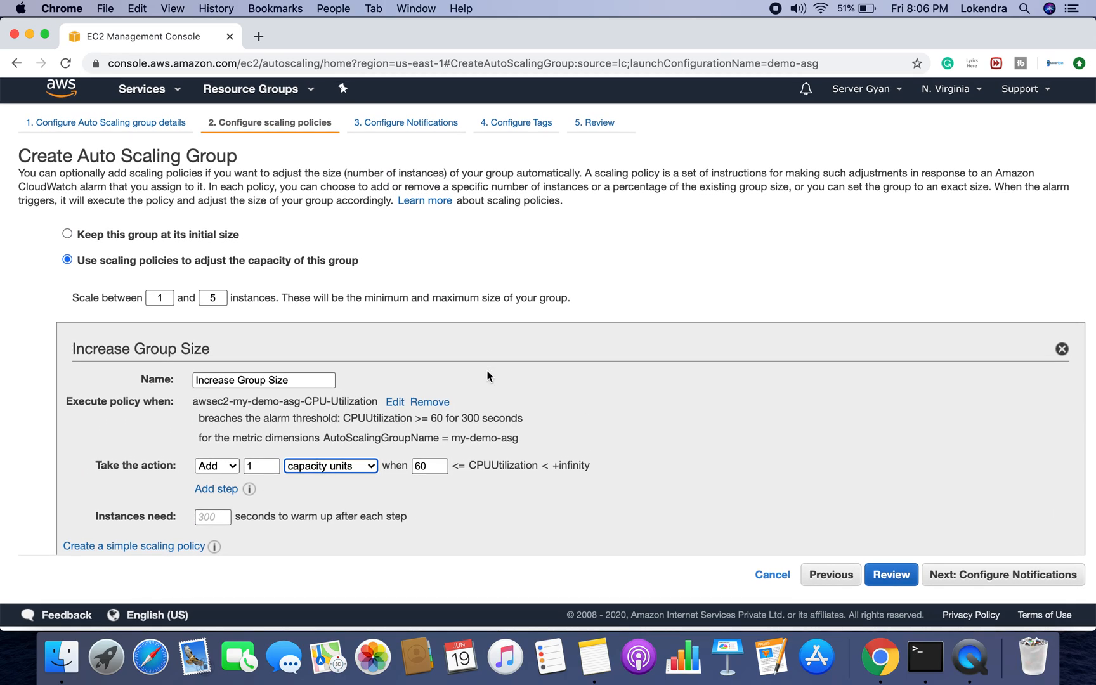
# Create a new alarm for the Decrease Group Size policy: average CPU Utilization >= 10 percent for 1 consecutive period of 5 minutes
pyautogui.scroll(-6, 488, 376)
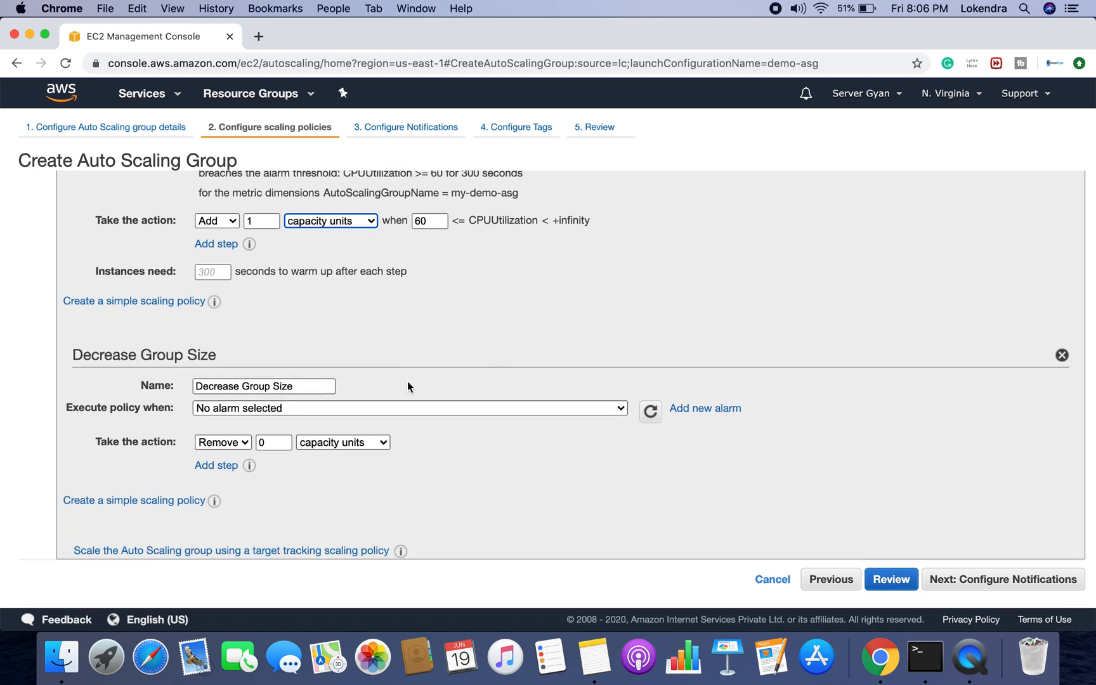
pyautogui.click(713, 411)
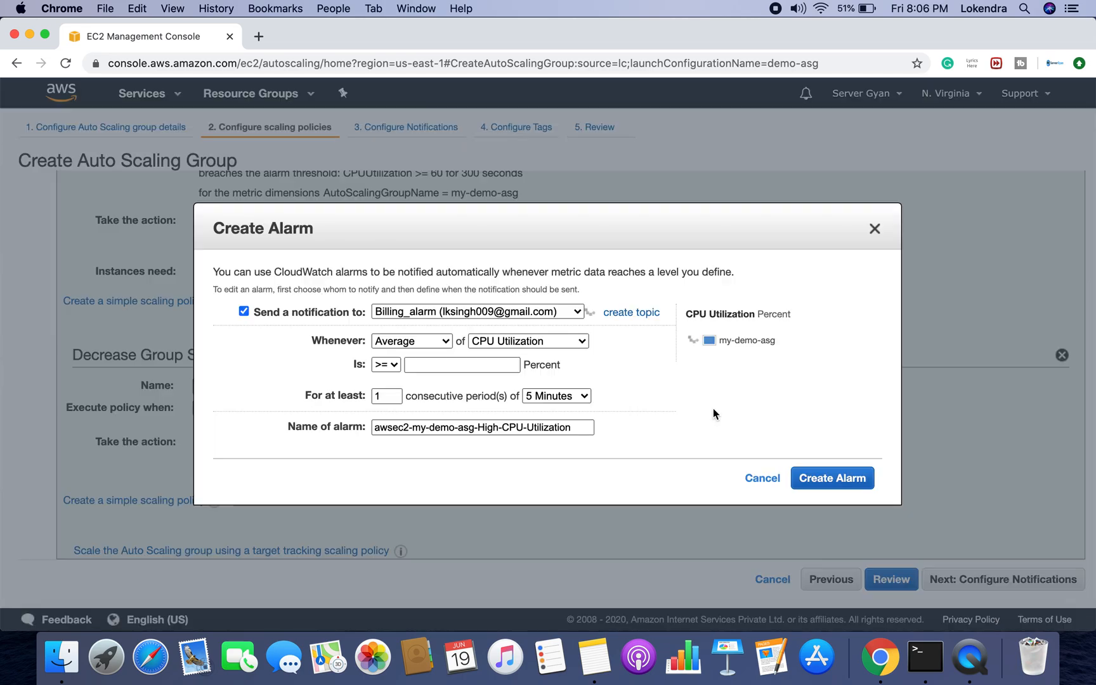
pyautogui.click(553, 343)
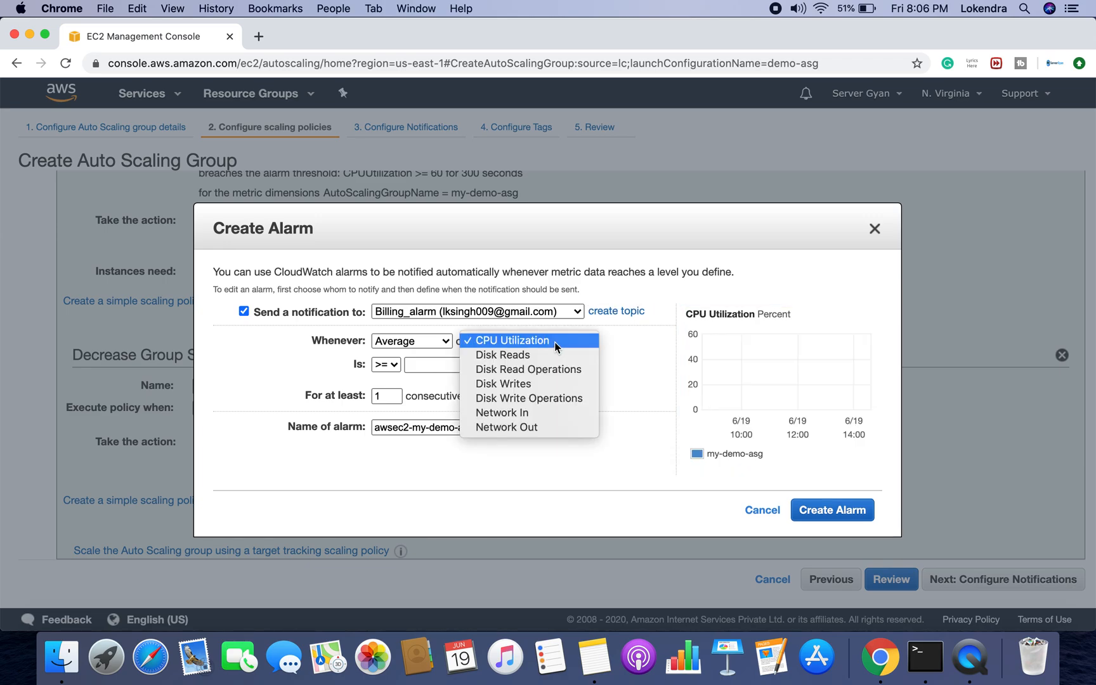
pyautogui.click(554, 342)
pyautogui.click(457, 365)
pyautogui.write('10')
pyautogui.click(604, 388)
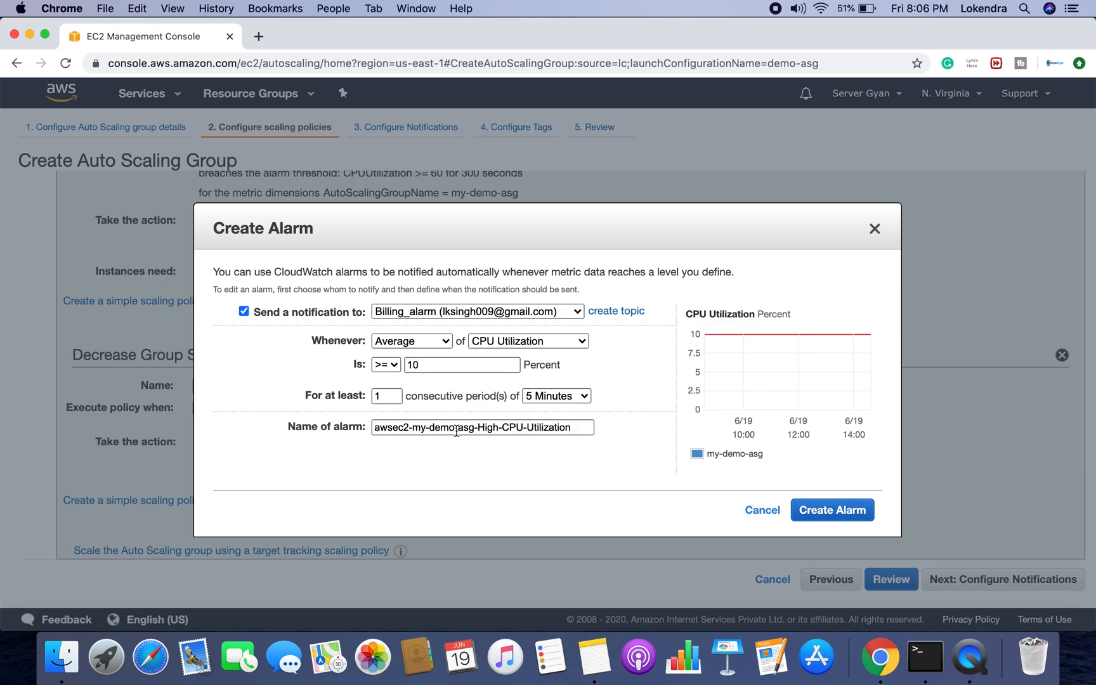
pyautogui.click(813, 509)
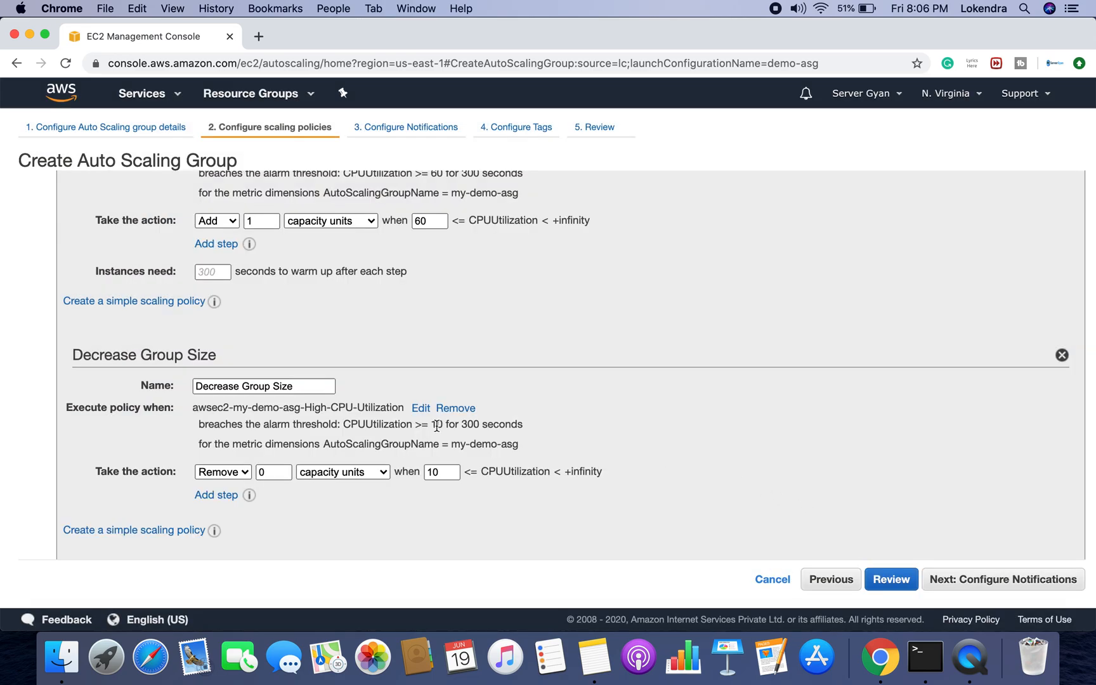
# Set the Decrease Group Size policy's action to remove 1 capacity unit and proceed to configuring notifications
pyautogui.click(269, 472)
pyautogui.press('BackSpace')
pyautogui.write('1')
pyautogui.click(476, 516)
pyautogui.click(993, 580)
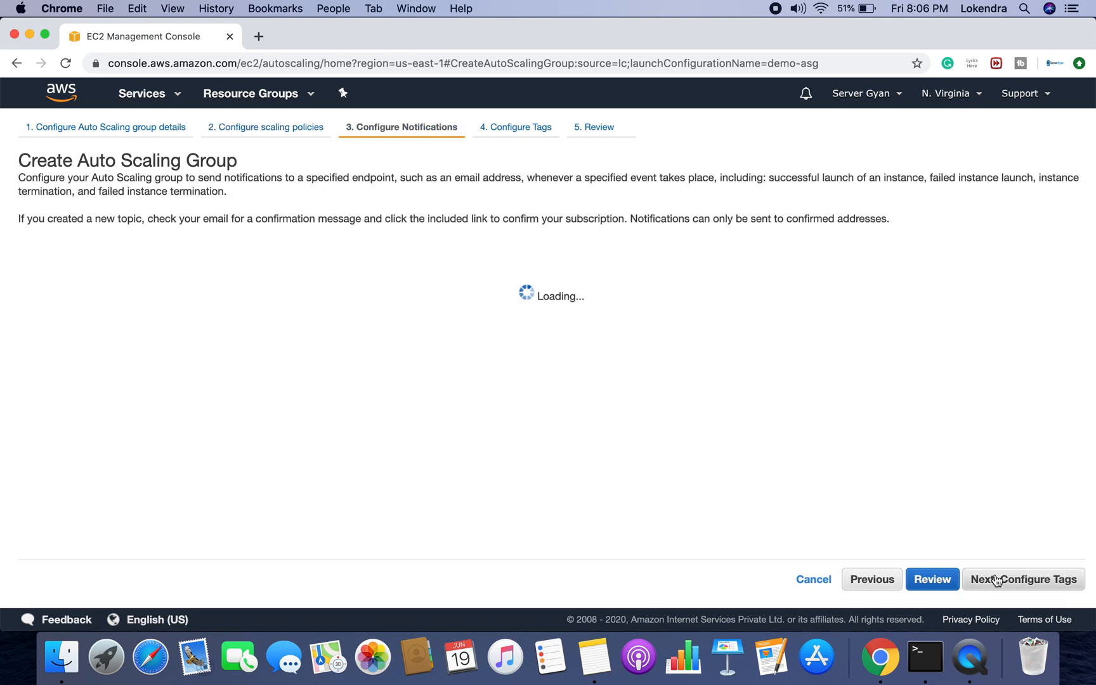
# Add a notification to the Billing_alarm topic for launch, terminate, fail to launch and fail to terminate, and proceed to configuring tags
pyautogui.click(127, 265)
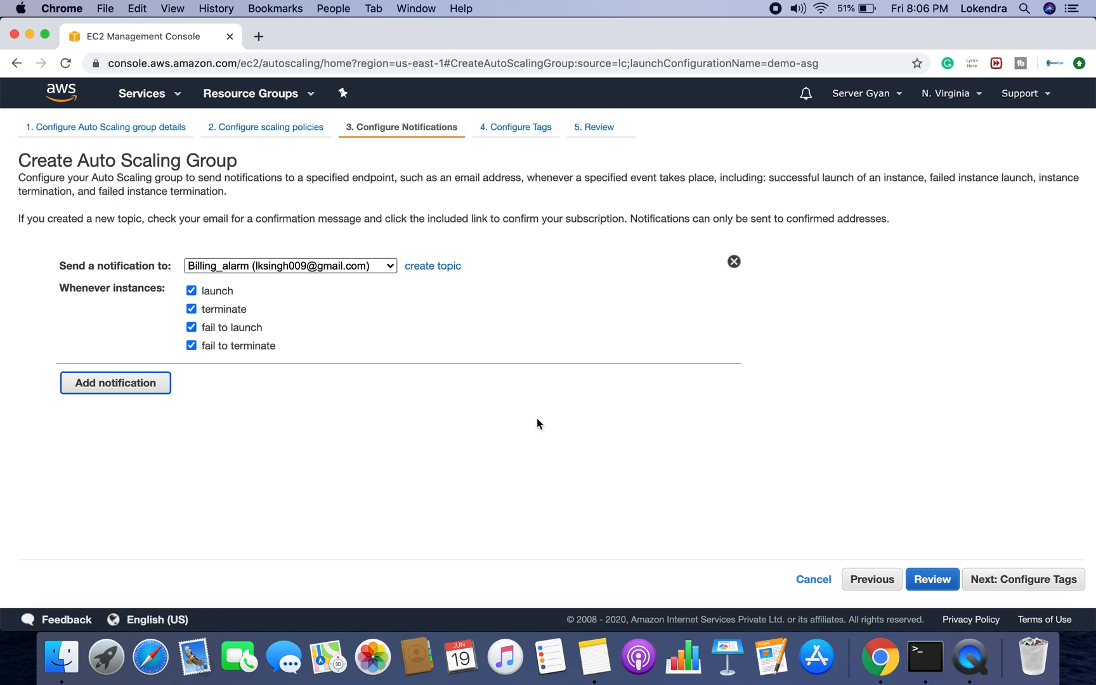
pyautogui.click(391, 272)
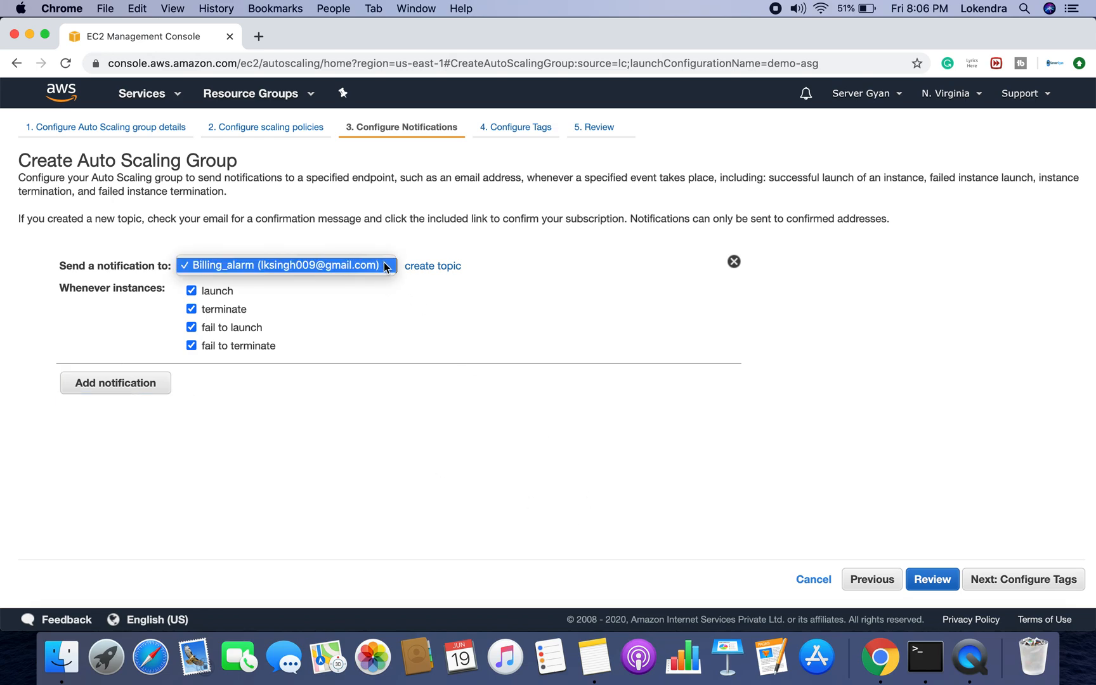
pyautogui.click(359, 298)
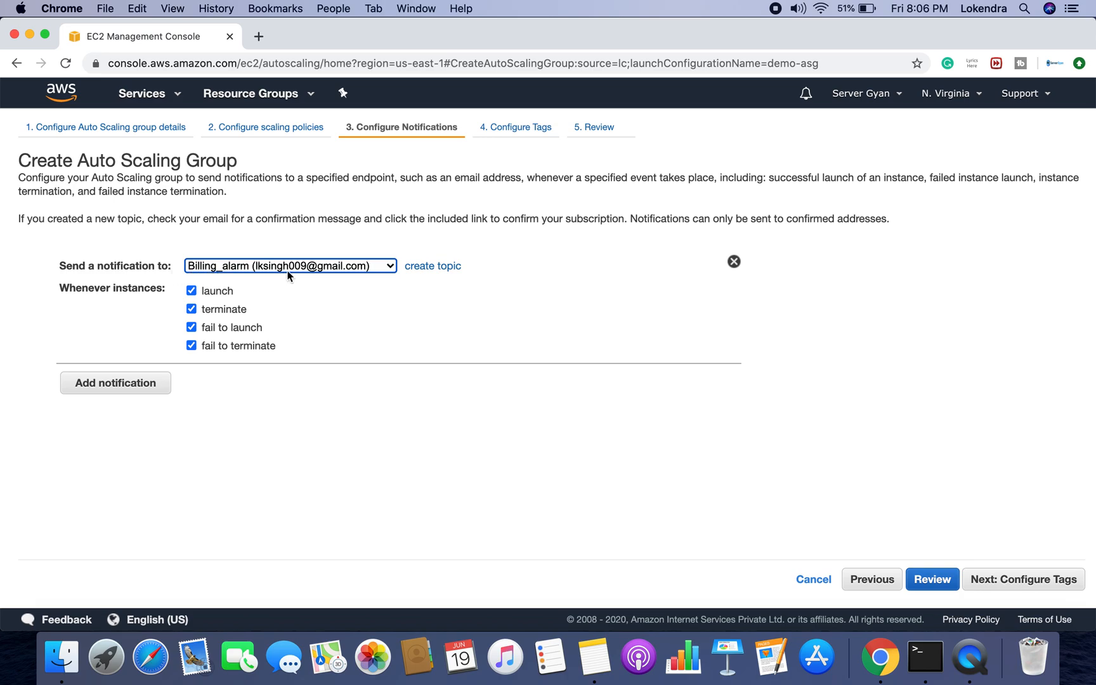
pyautogui.click(381, 298)
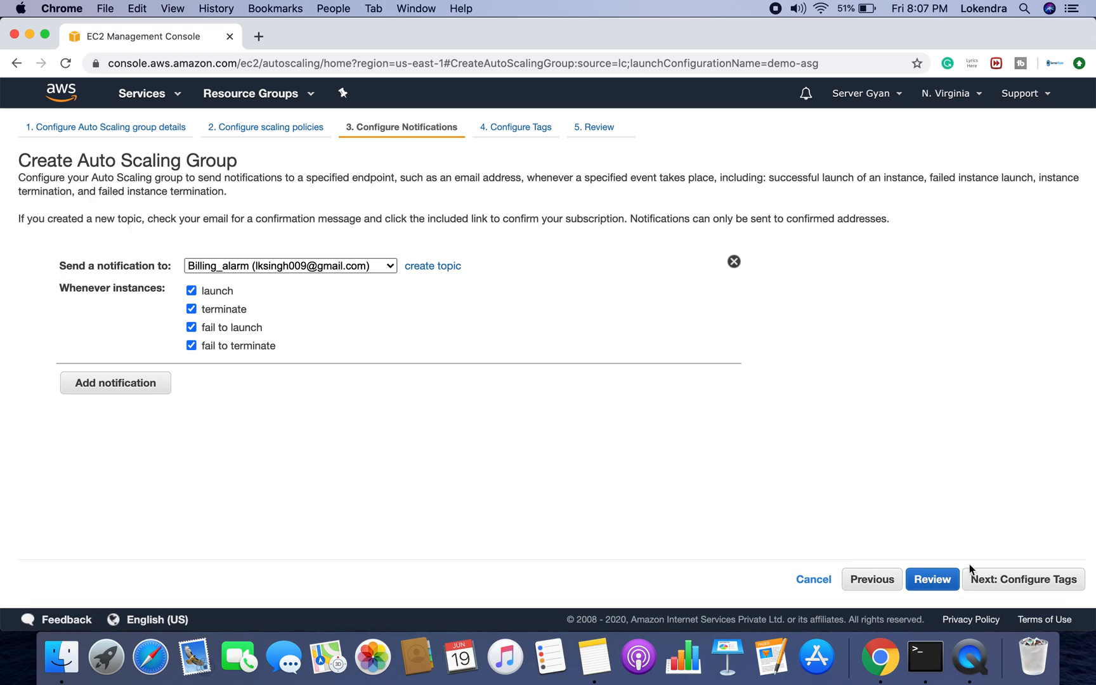
pyautogui.click(1022, 579)
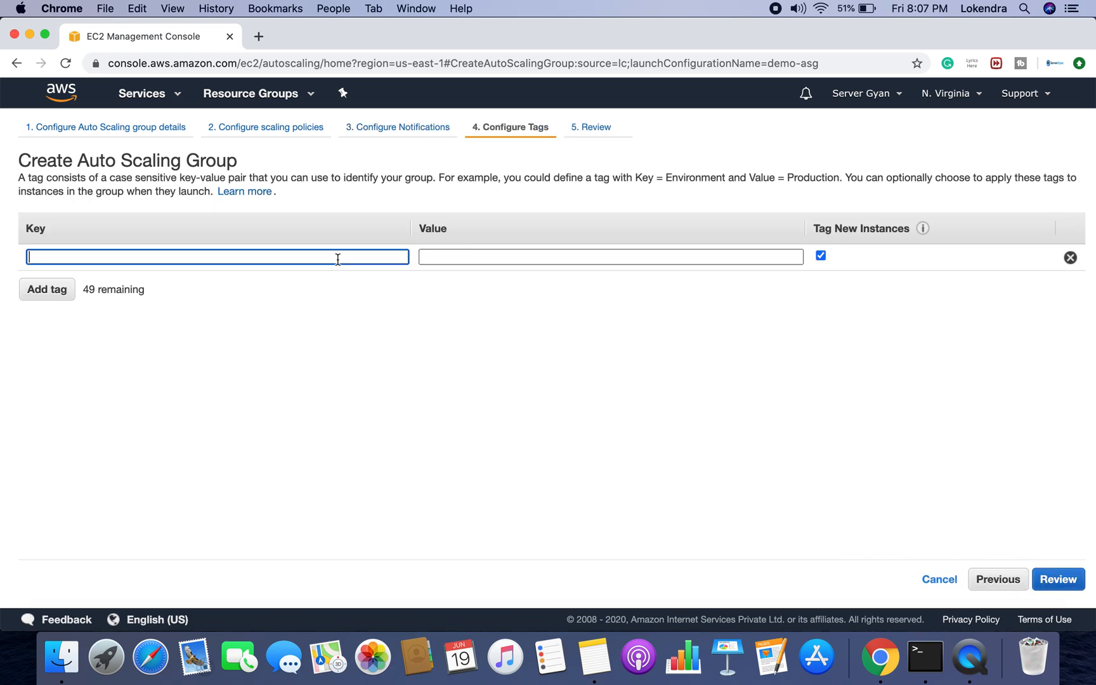
# Add a tag with key name and value ASG, and proceed to the review of the Auto Scaling group
pyautogui.write('nzme')
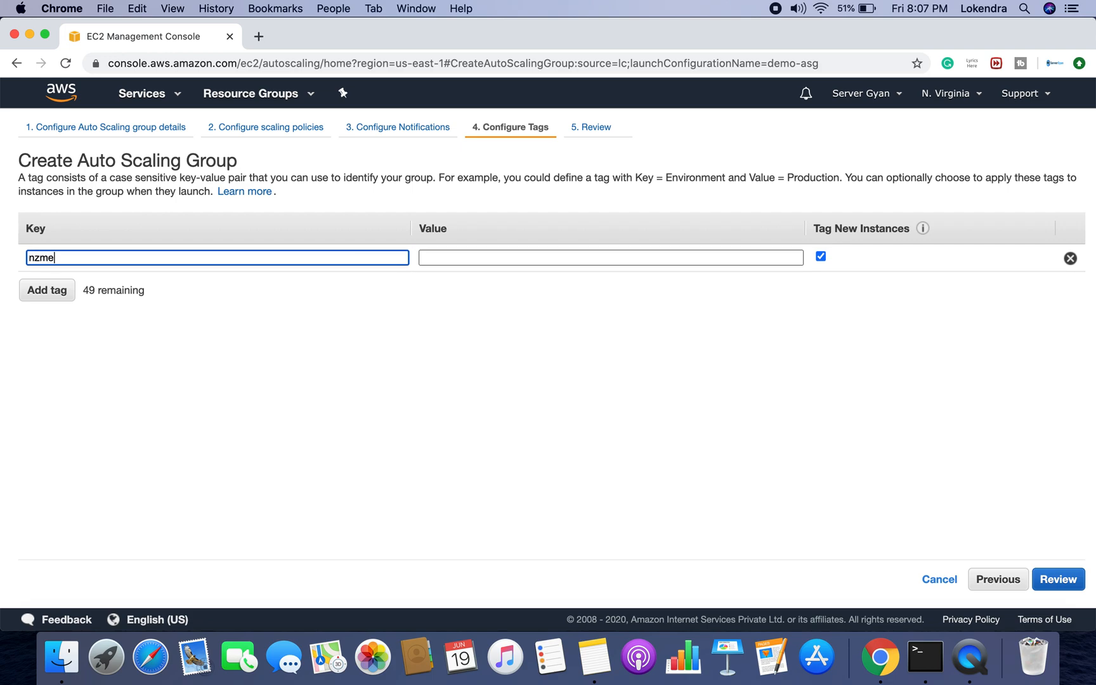
pyautogui.press('Tab')
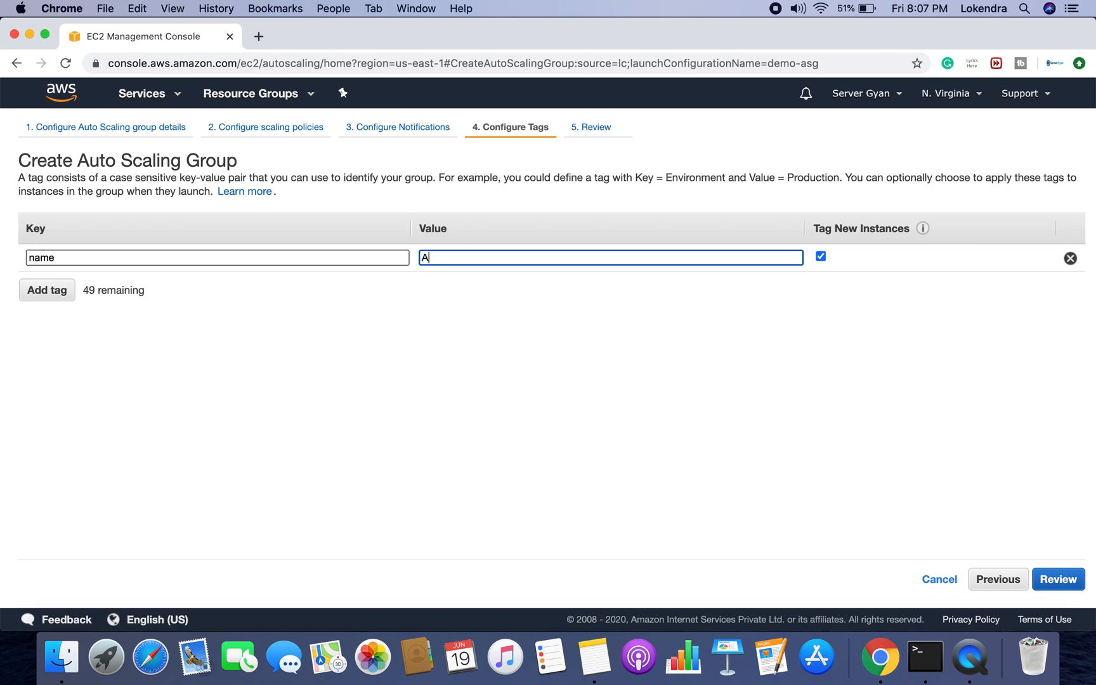
pyautogui.click(626, 334)
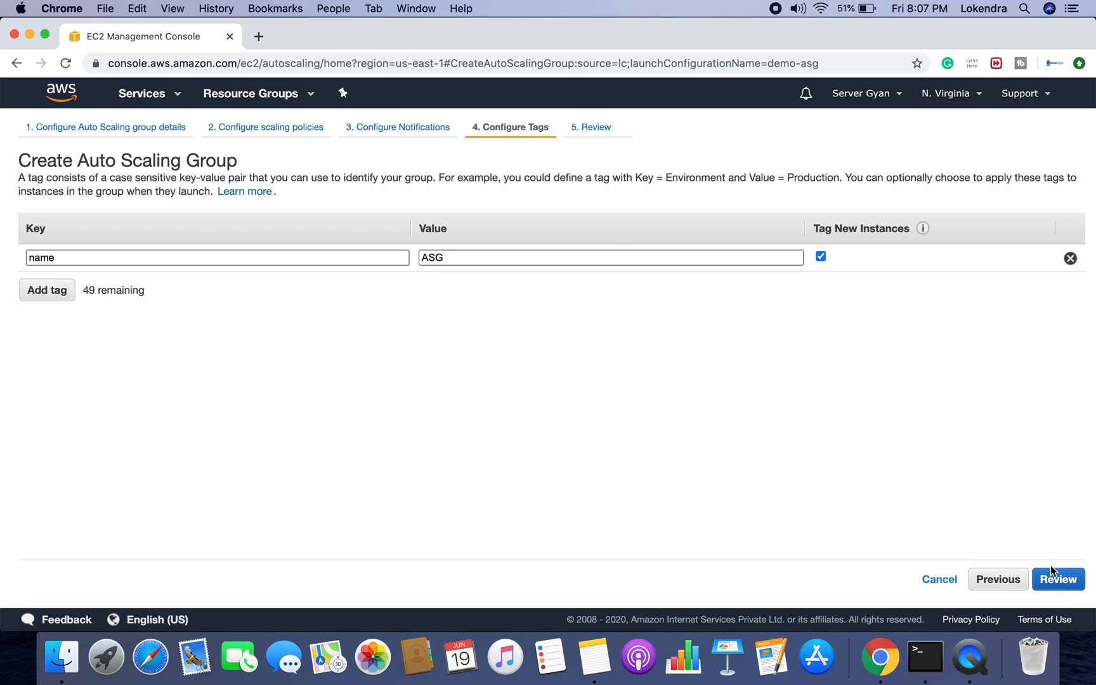
pyautogui.click(1059, 581)
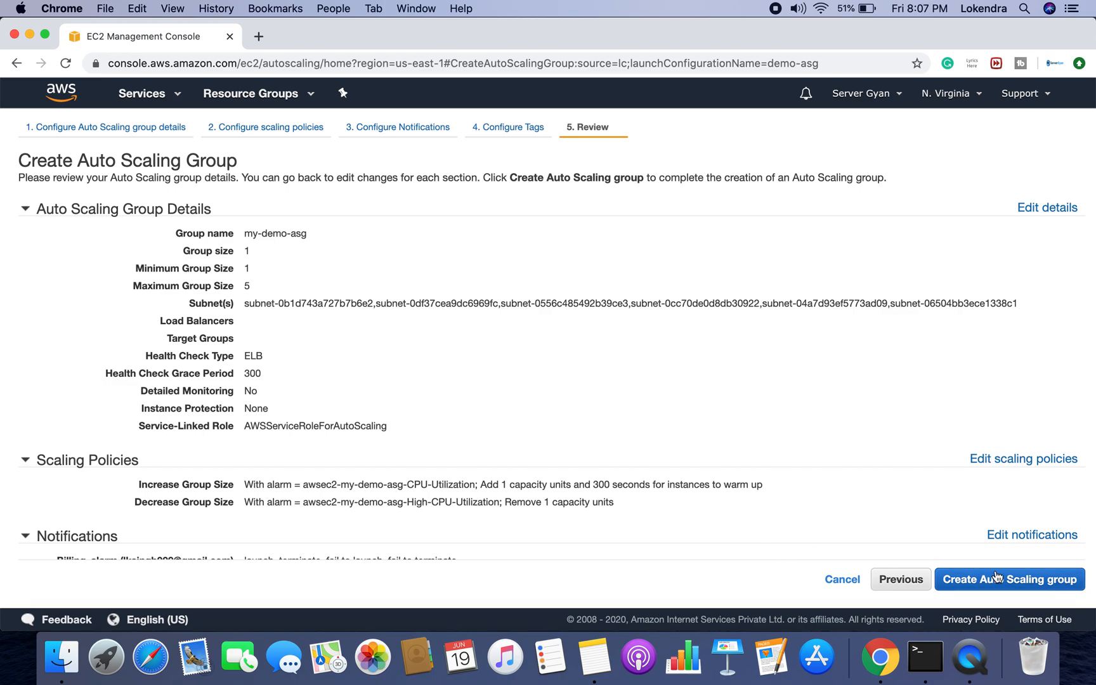
# Create the Auto Scaling group, retrying the scaling policies task, and close the creation status page
pyautogui.click(1044, 580)
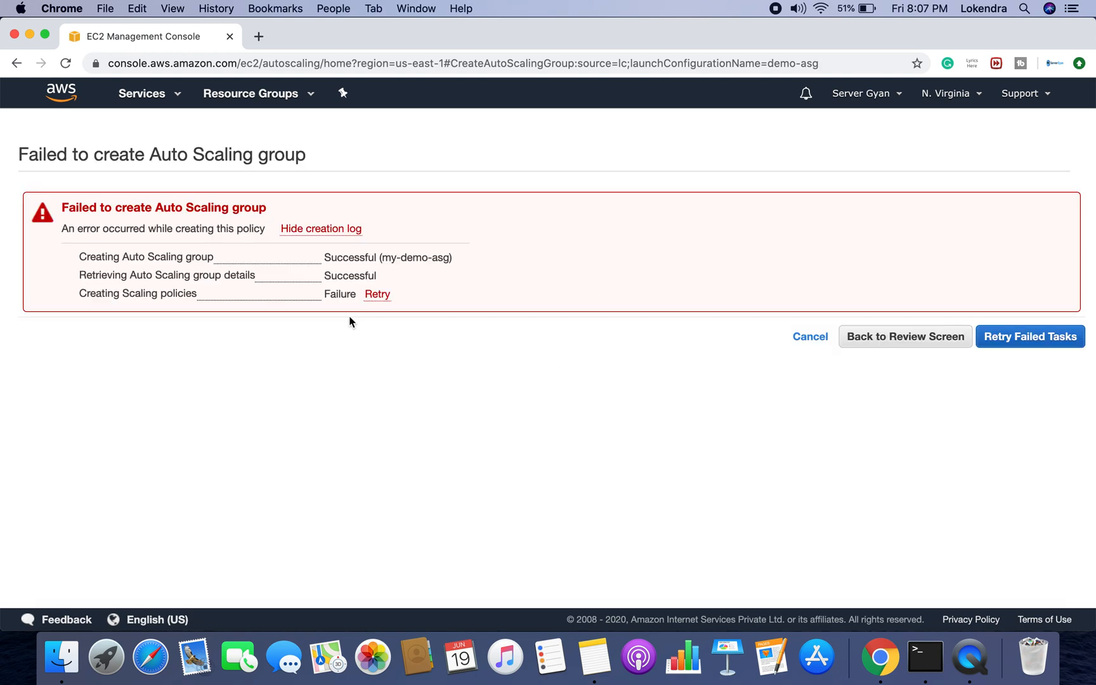
pyautogui.click(377, 294)
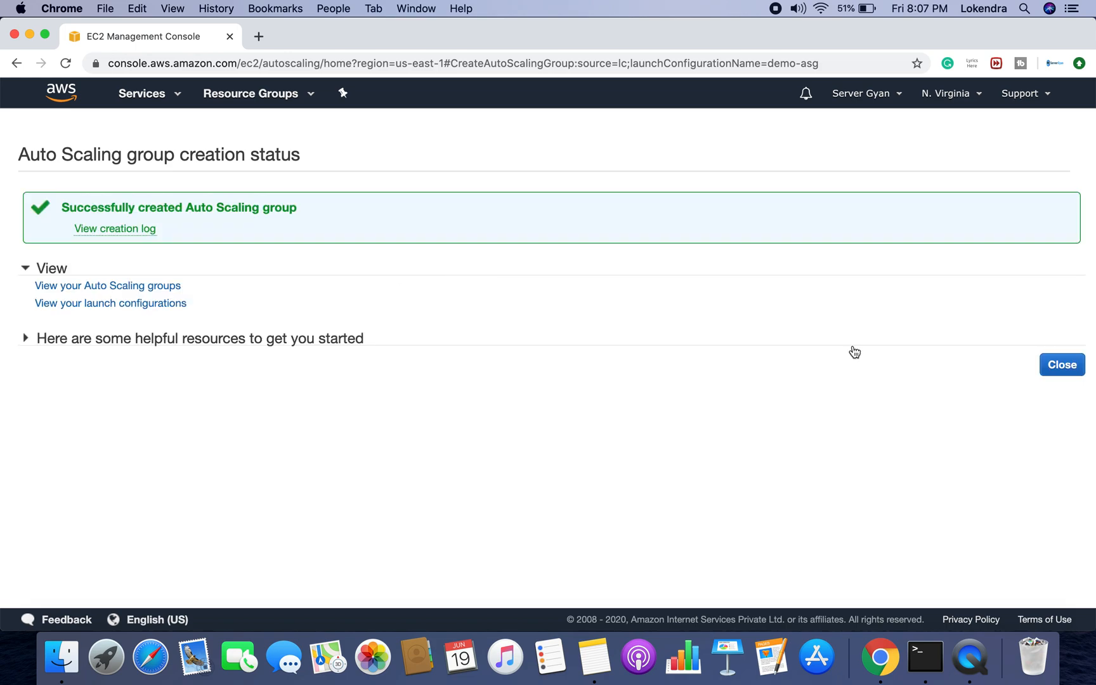
pyautogui.click(1063, 364)
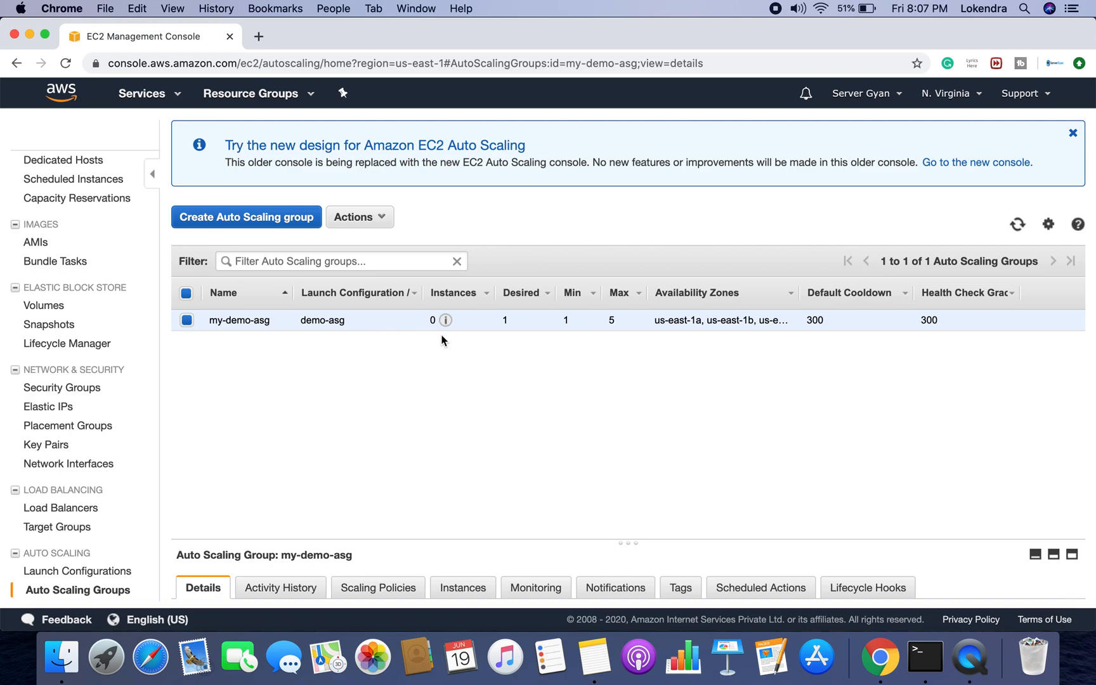
pyautogui.click(379, 217)
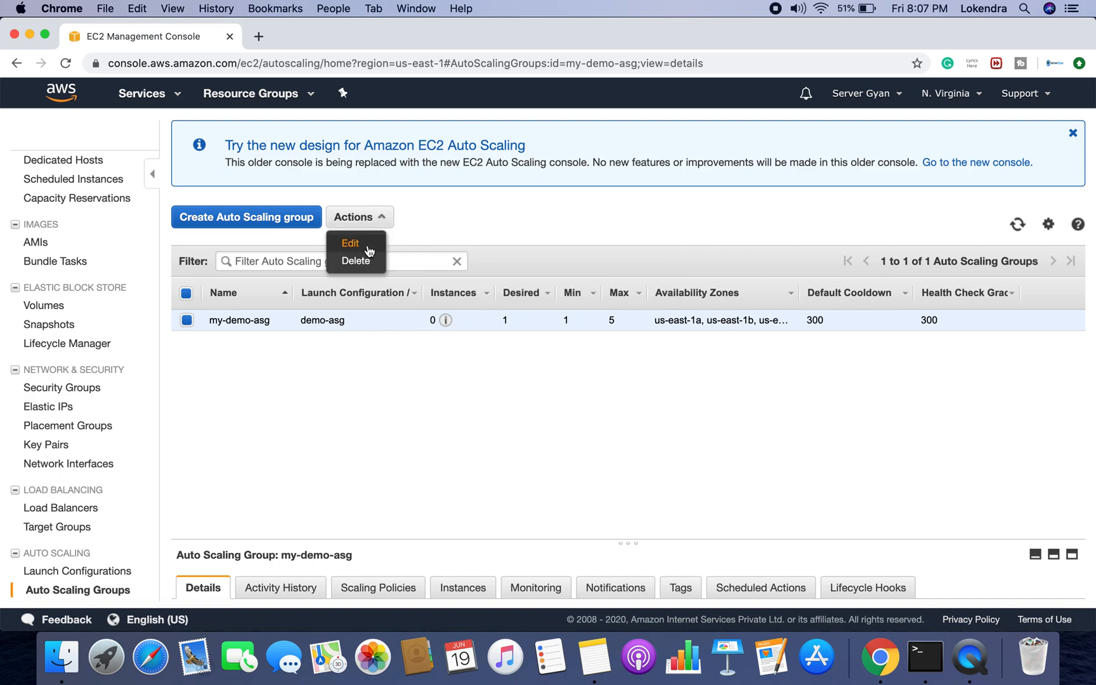
pyautogui.click(360, 245)
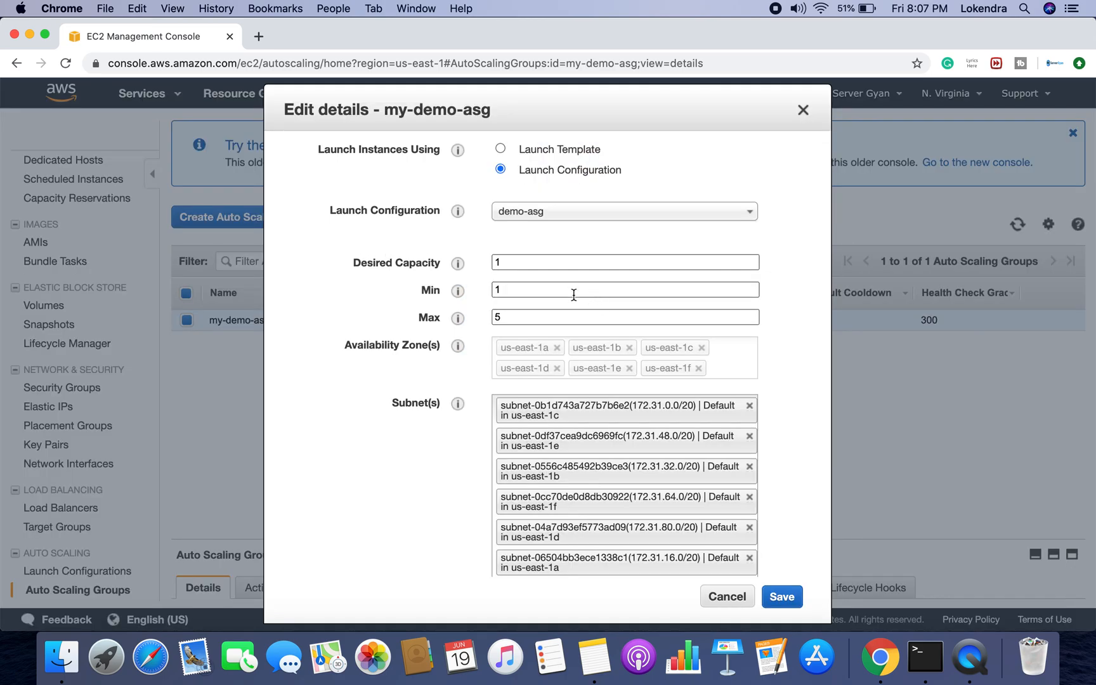
pyautogui.click(527, 263)
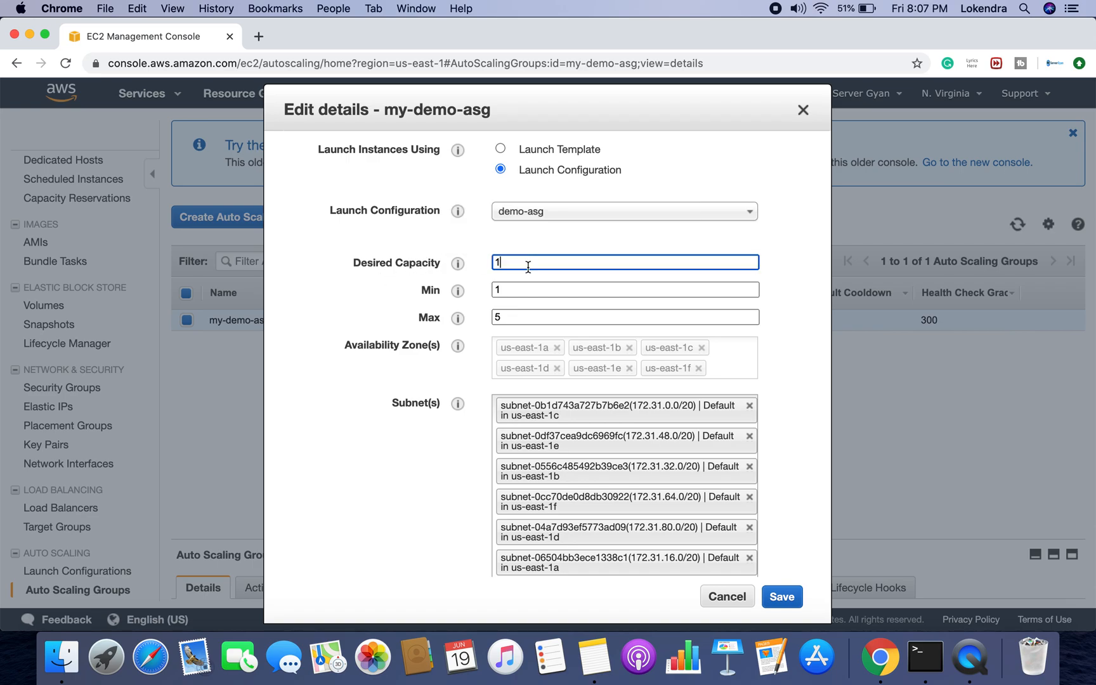
pyautogui.click(508, 288)
pyautogui.click(515, 317)
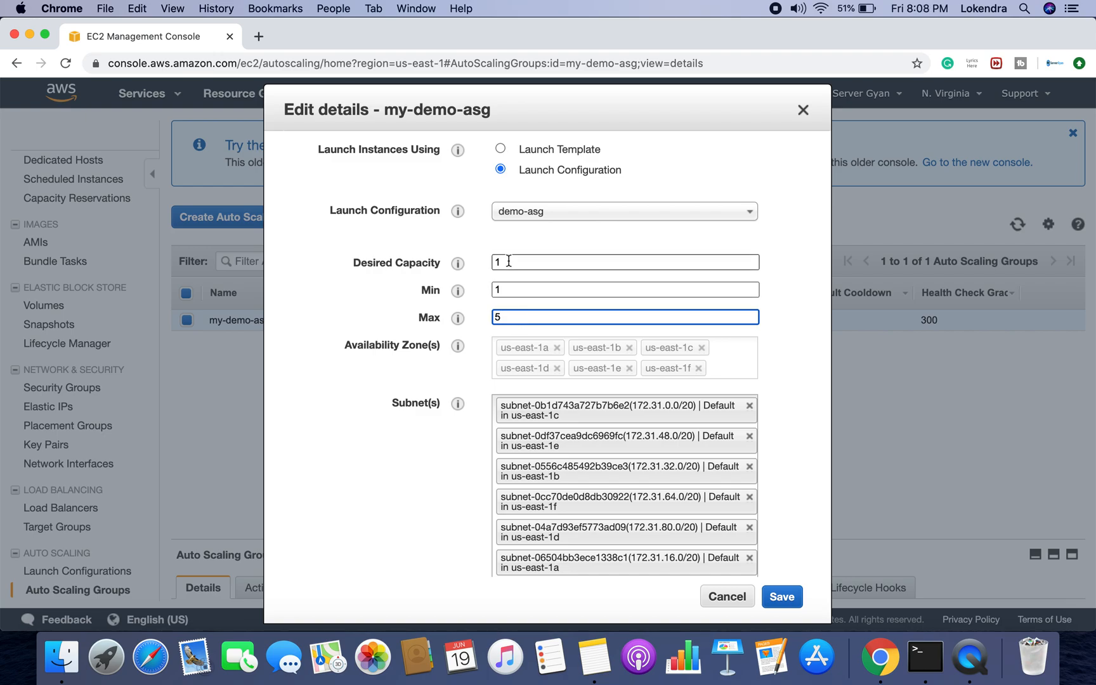
pyautogui.click(507, 289)
pyautogui.click(510, 316)
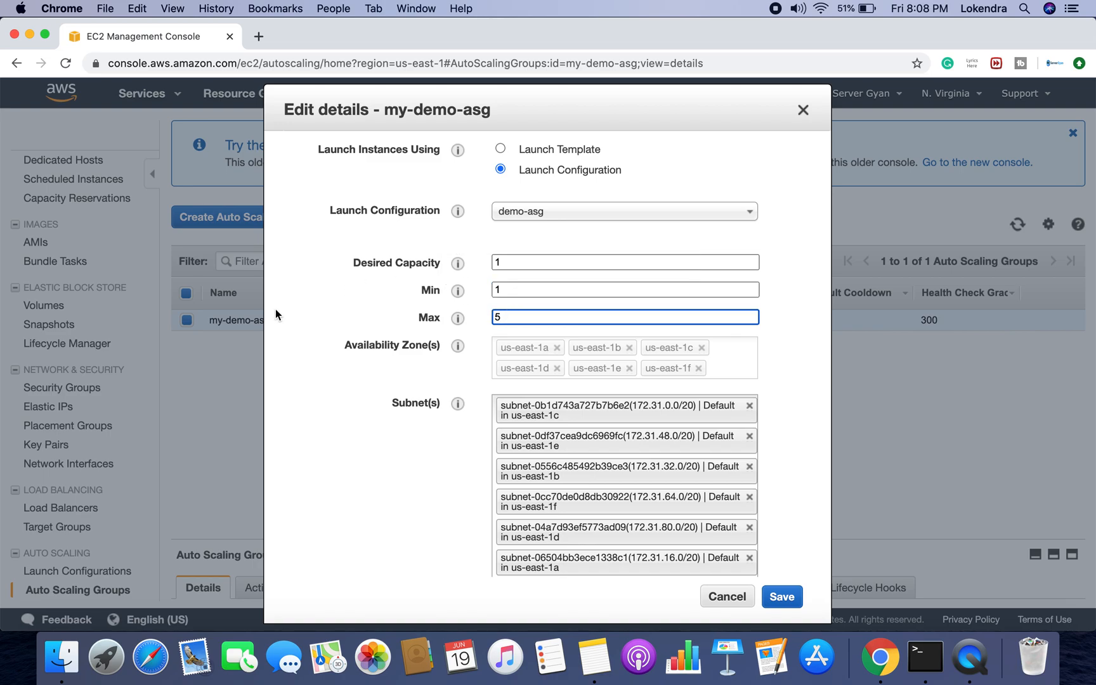
pyautogui.click(508, 261)
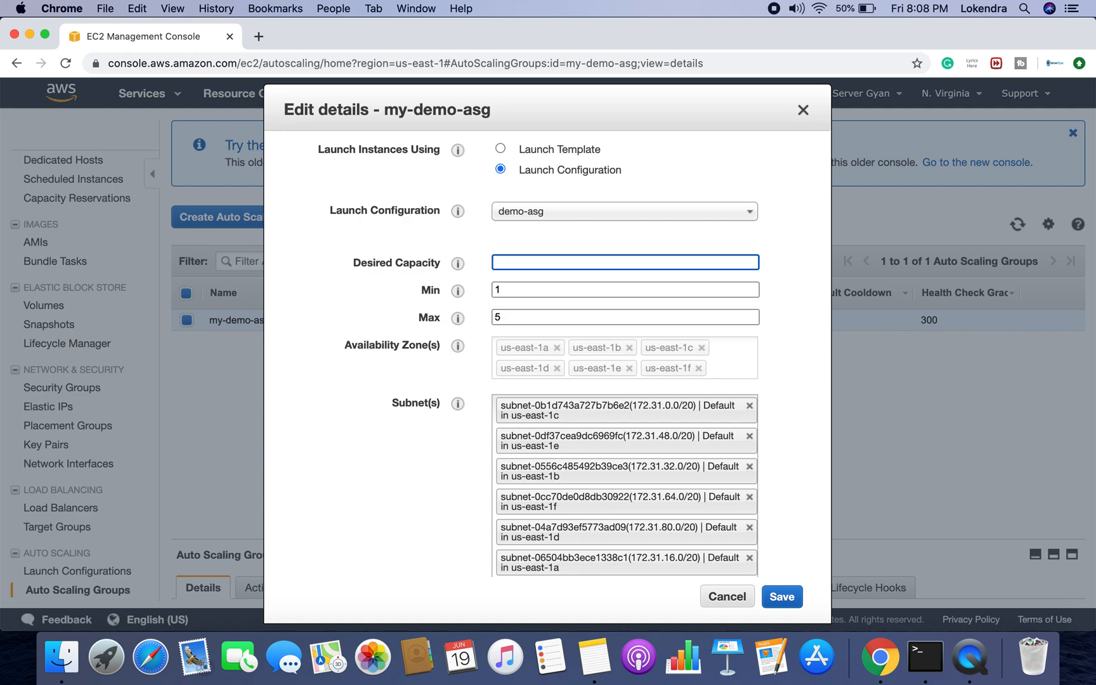
pyautogui.click(368, 313)
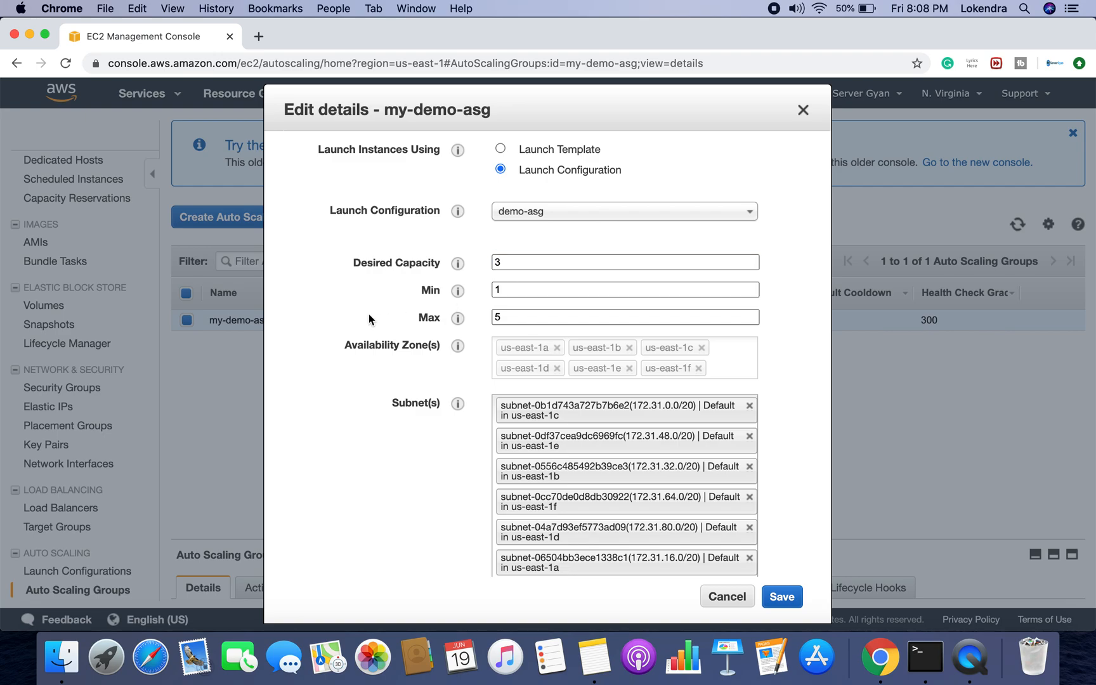
pyautogui.click(514, 292)
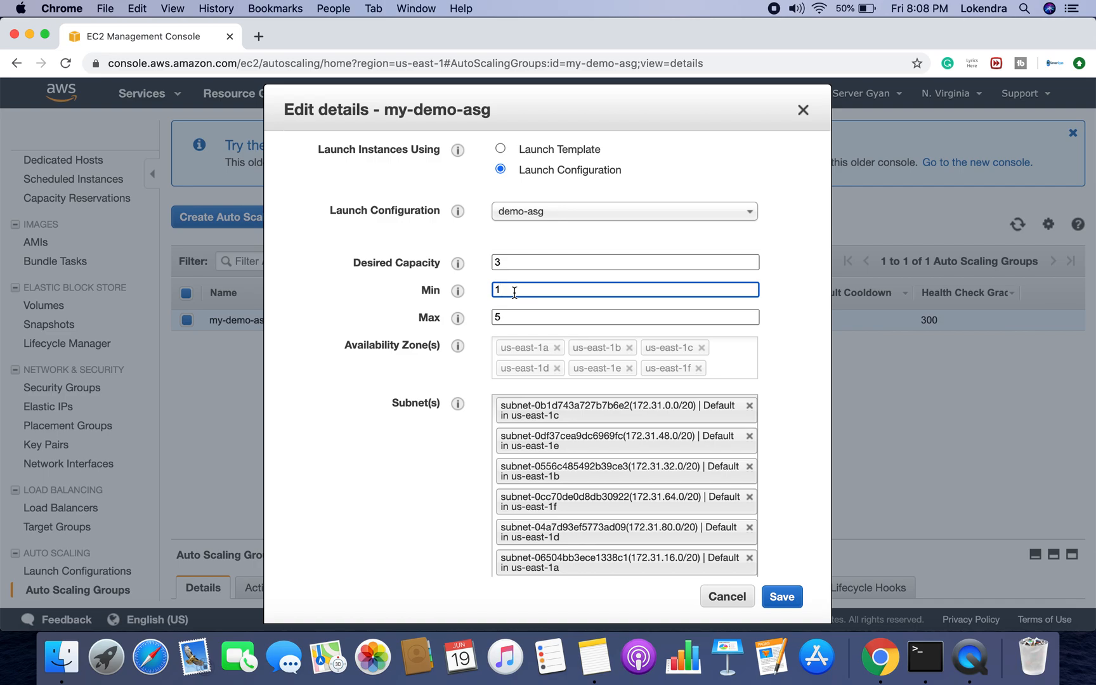
pyautogui.click(509, 262)
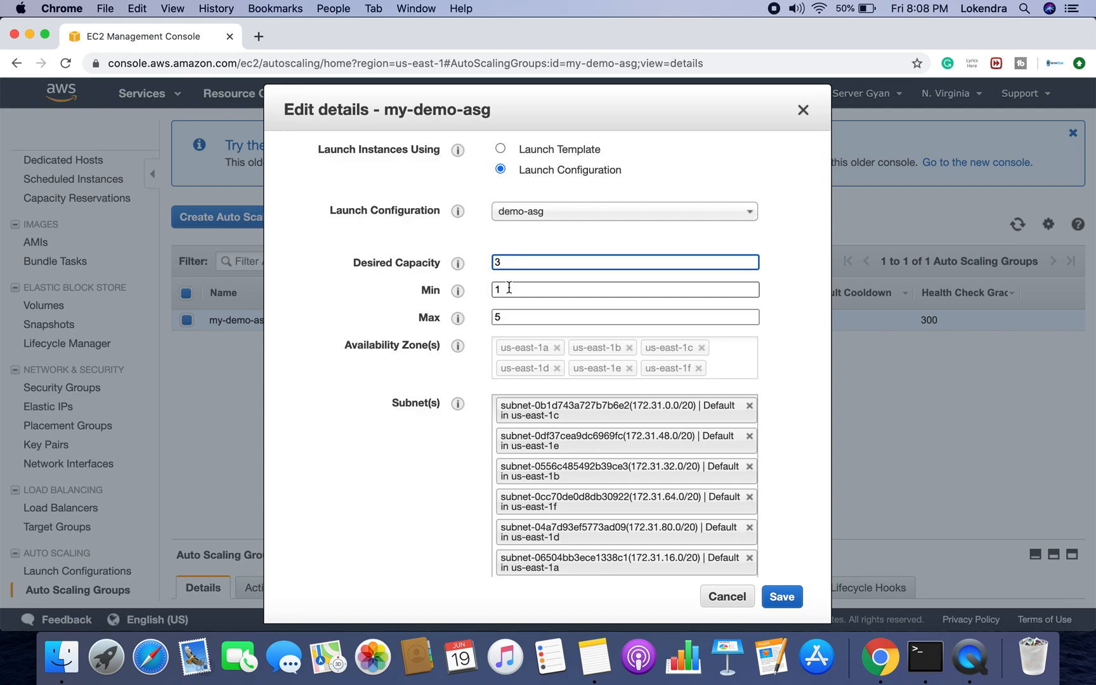
pyautogui.click(724, 597)
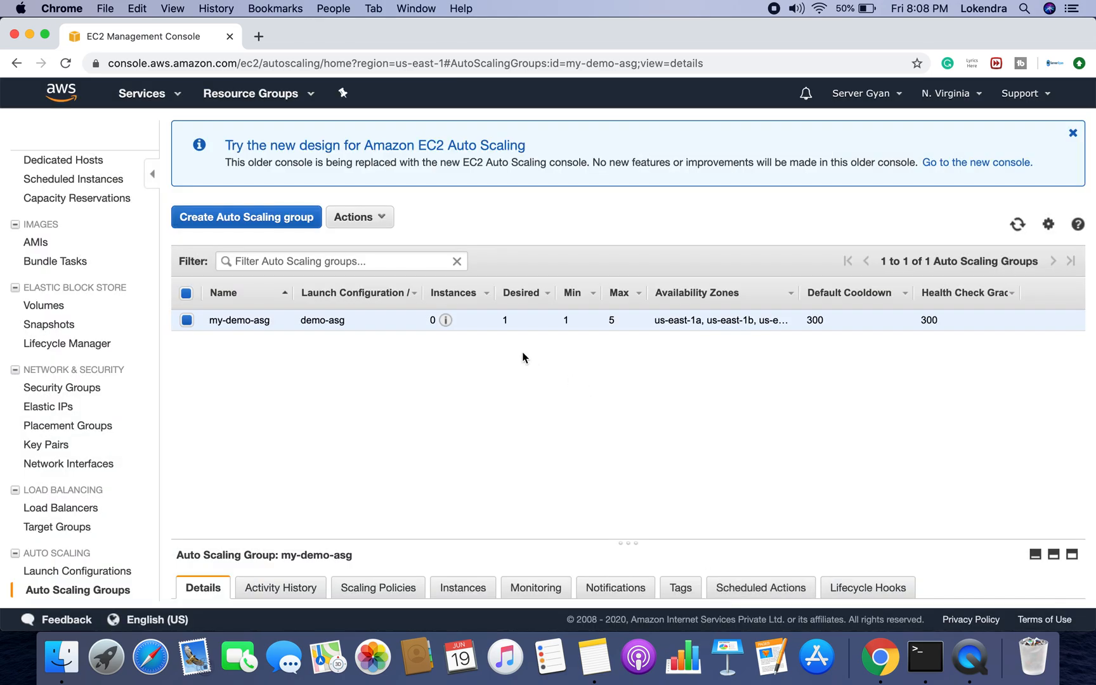
# Examine the scaling policies of my-demo-asg, enlarging the details pane to read the Decrease and Increase Group Size rules
pyautogui.scroll(-3, 444, 427)
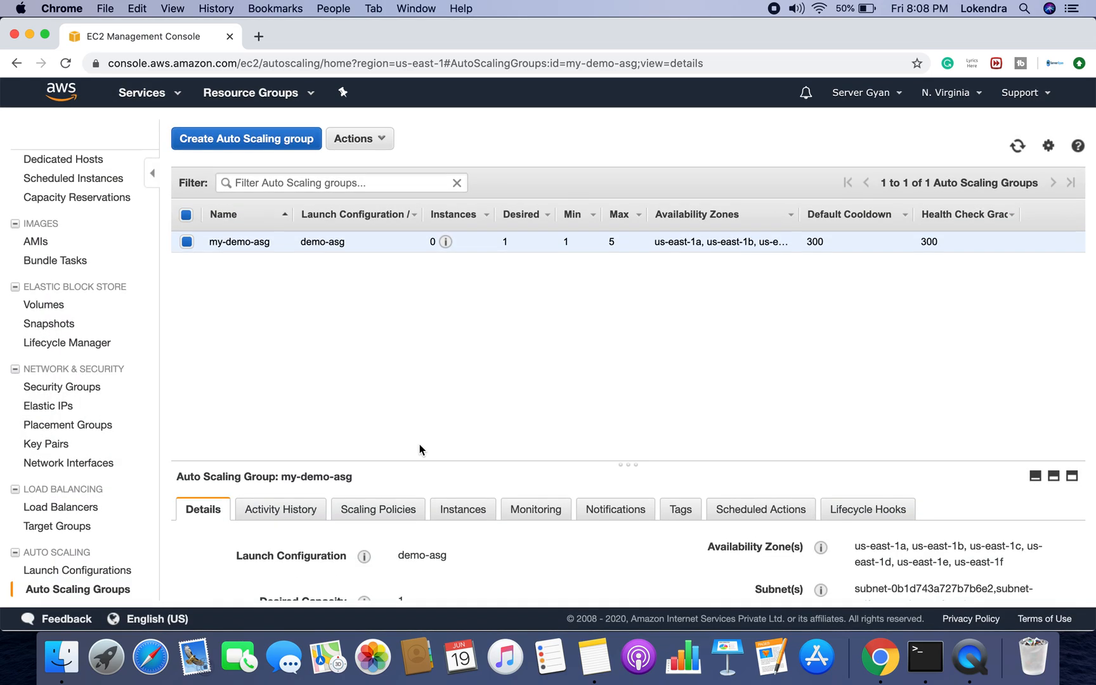
pyautogui.click(378, 512)
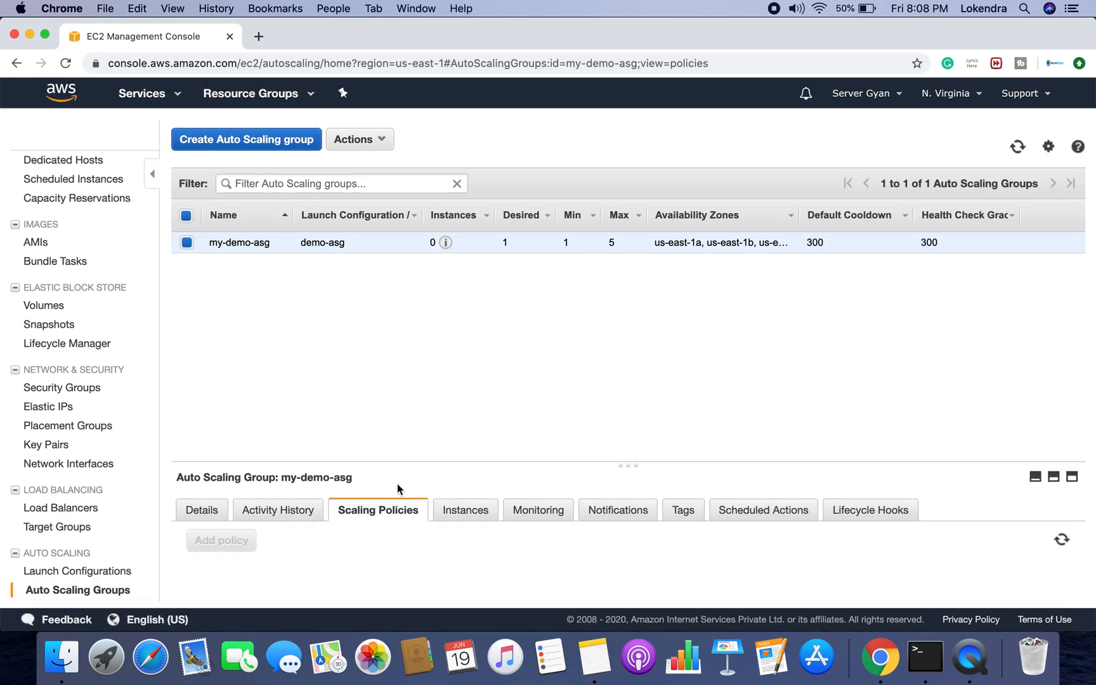
pyautogui.scroll(-5, 358, 538)
pyautogui.scroll(-3, 365, 533)
pyautogui.scroll(5, 364, 534)
pyautogui.scroll(-4, 364, 535)
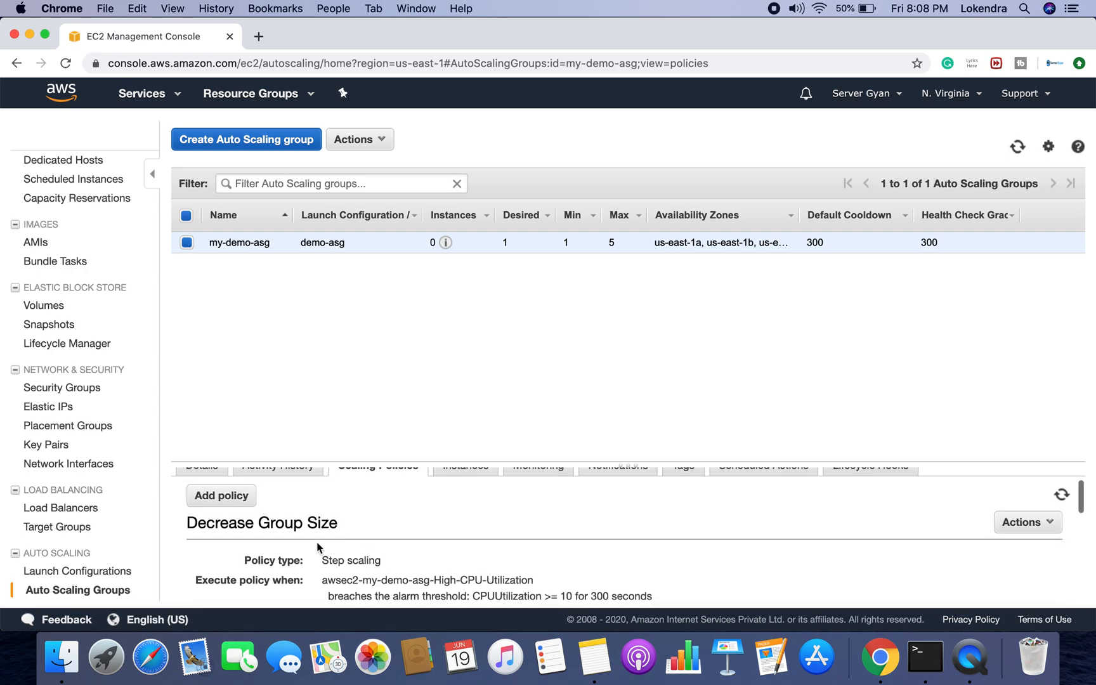
pyautogui.scroll(-5, 319, 553)
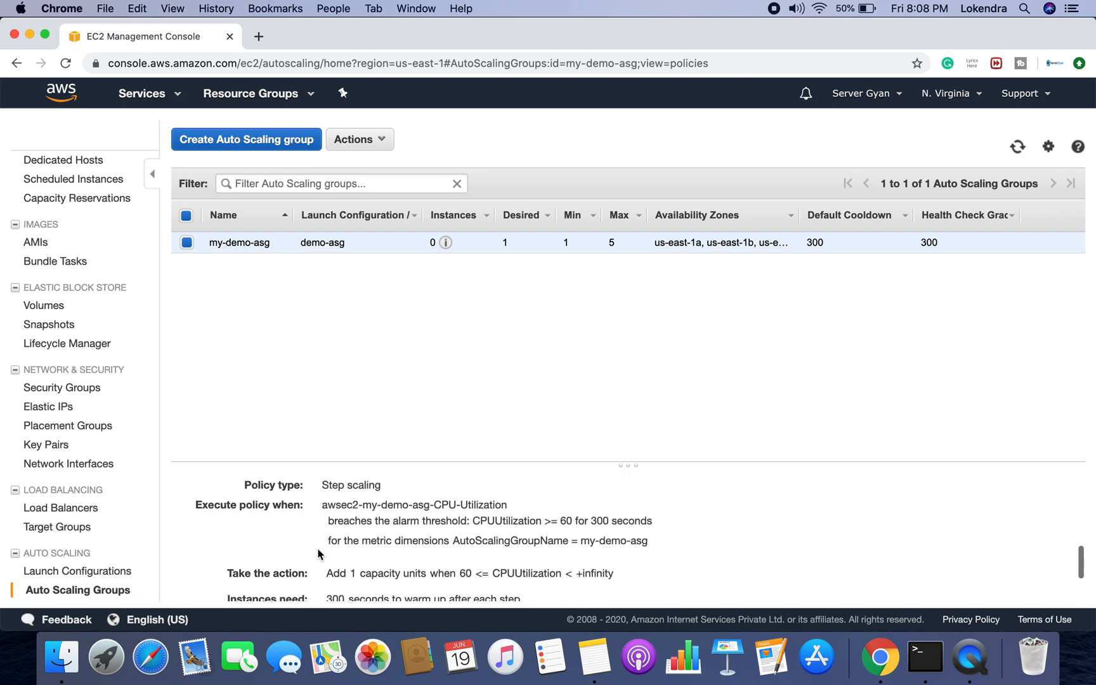
pyautogui.scroll(5, 319, 553)
pyautogui.scroll(3, 319, 553)
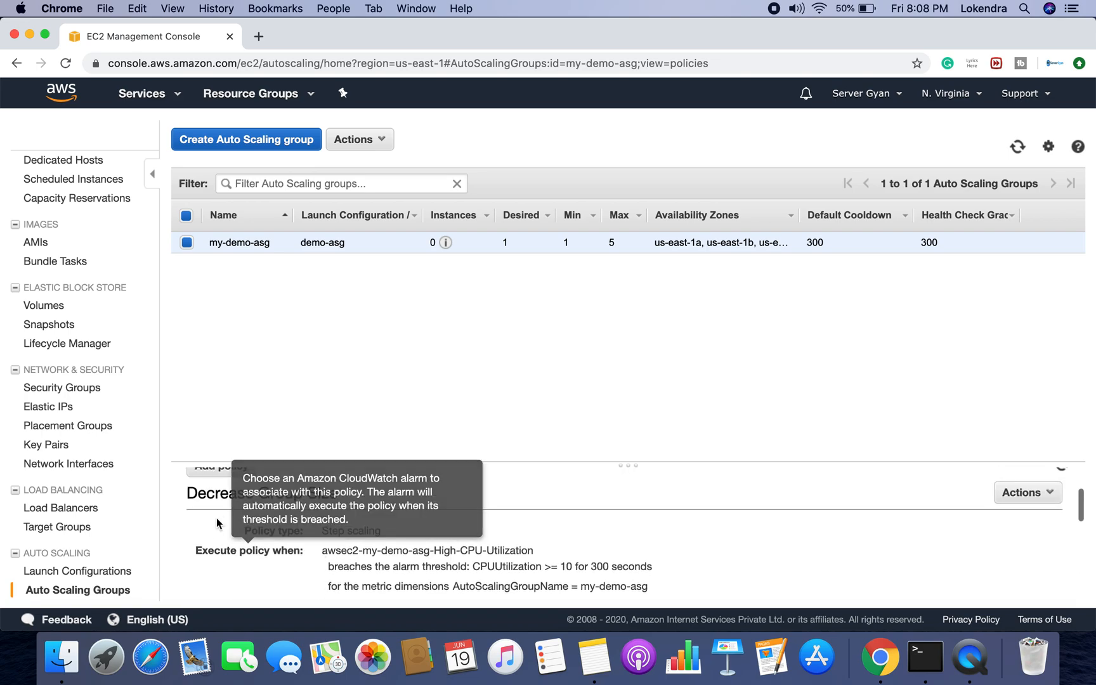
pyautogui.moveTo(1016, 457); pyautogui.dragTo(1007, 307)
pyautogui.scroll(3, 861, 380)
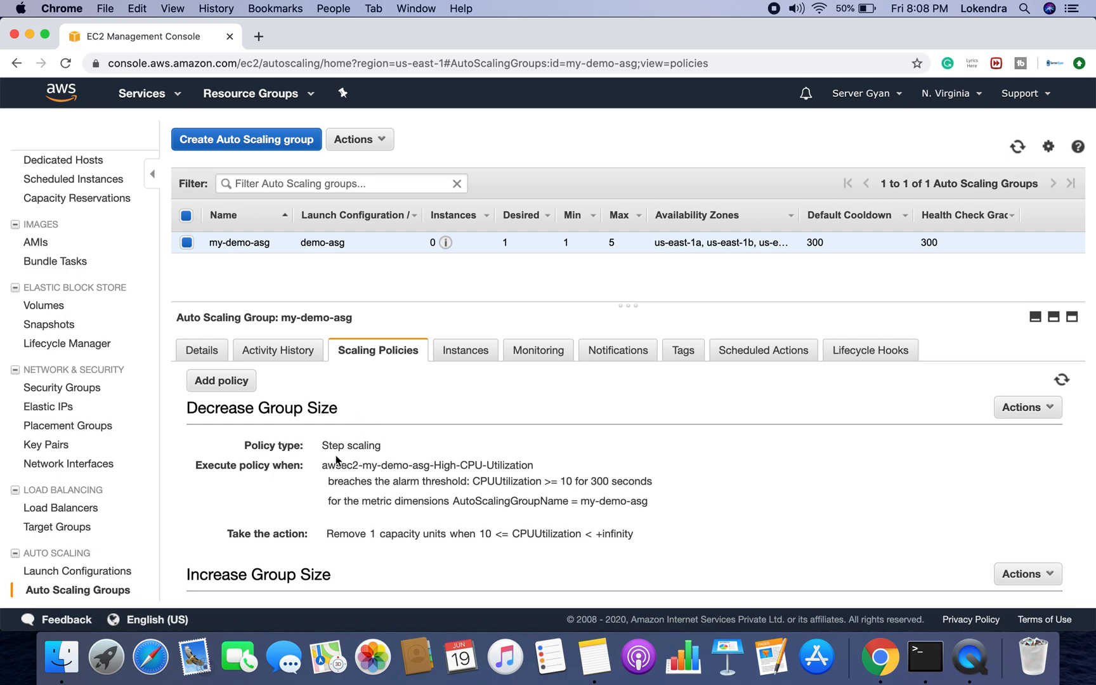
pyautogui.click(382, 145)
pyautogui.click(361, 166)
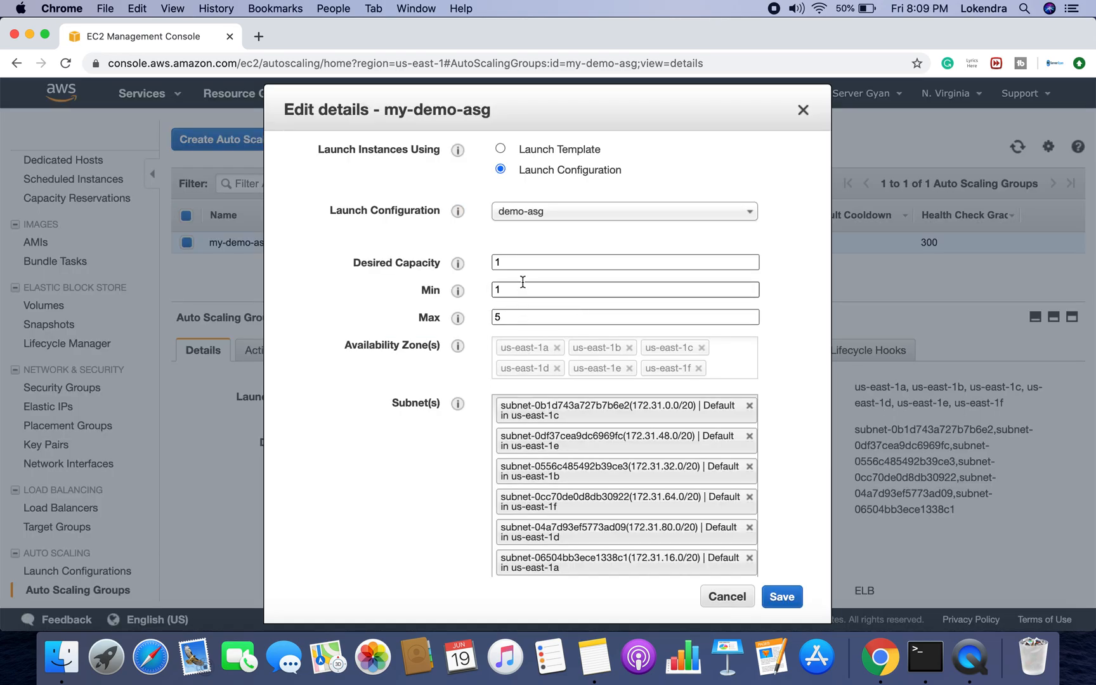
pyautogui.click(521, 256)
pyautogui.press('Right')
pyautogui.click(429, 394)
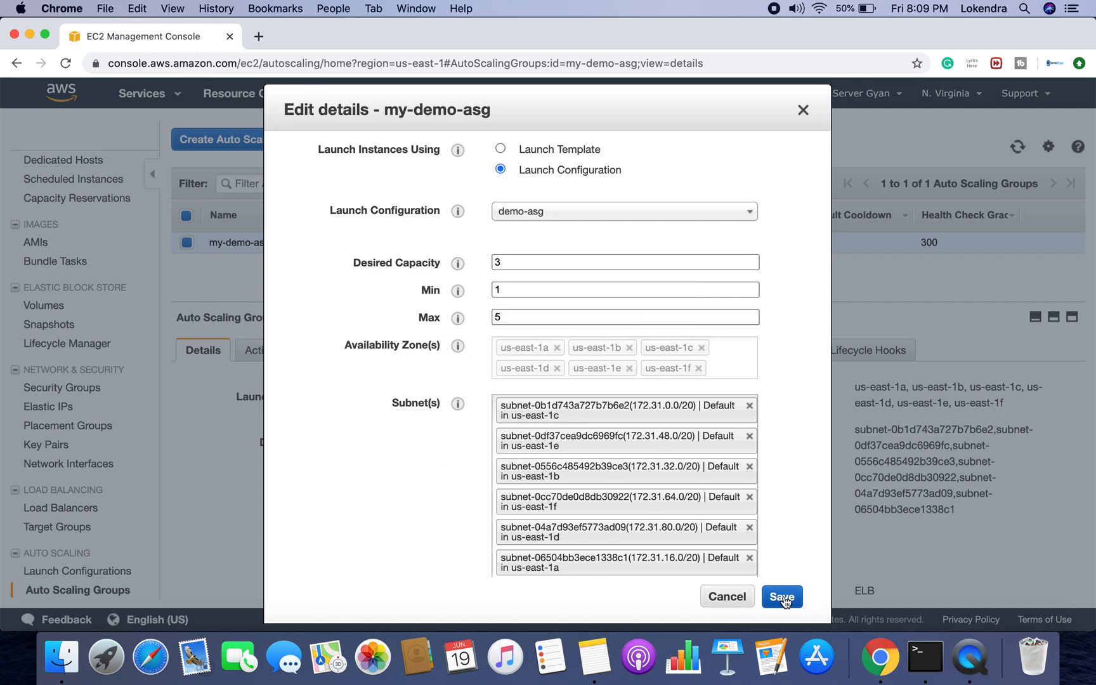
pyautogui.click(803, 110)
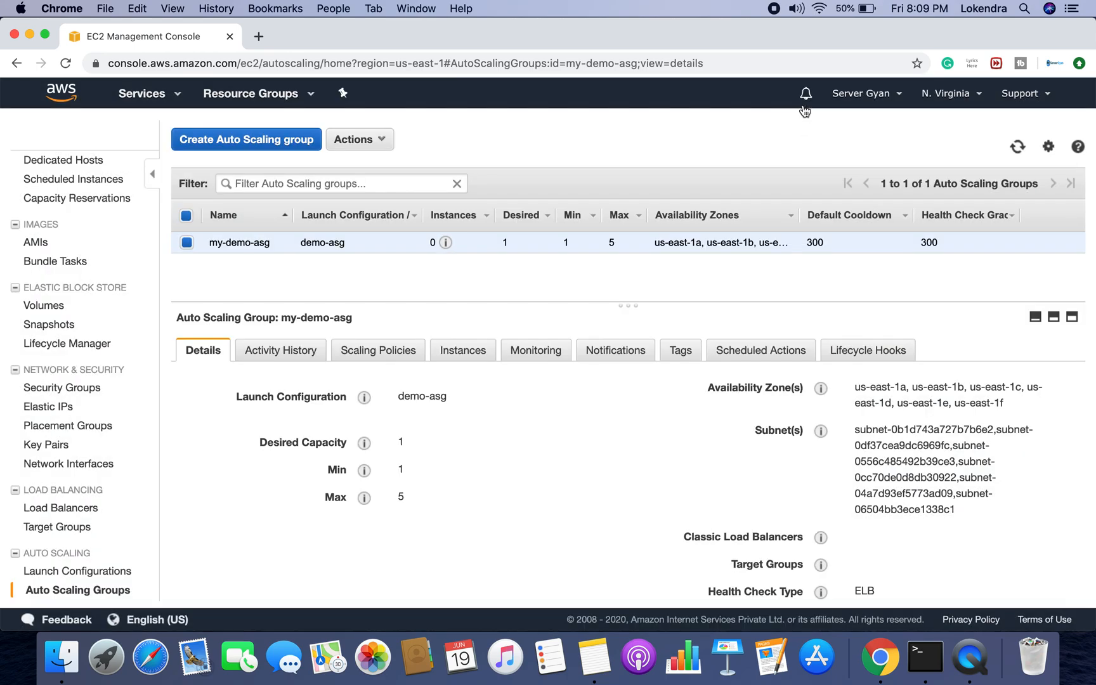
# Open the Instances page in a new browser tab and check the launched instance's state and status checks
pyautogui.scroll(5, 73, 190)
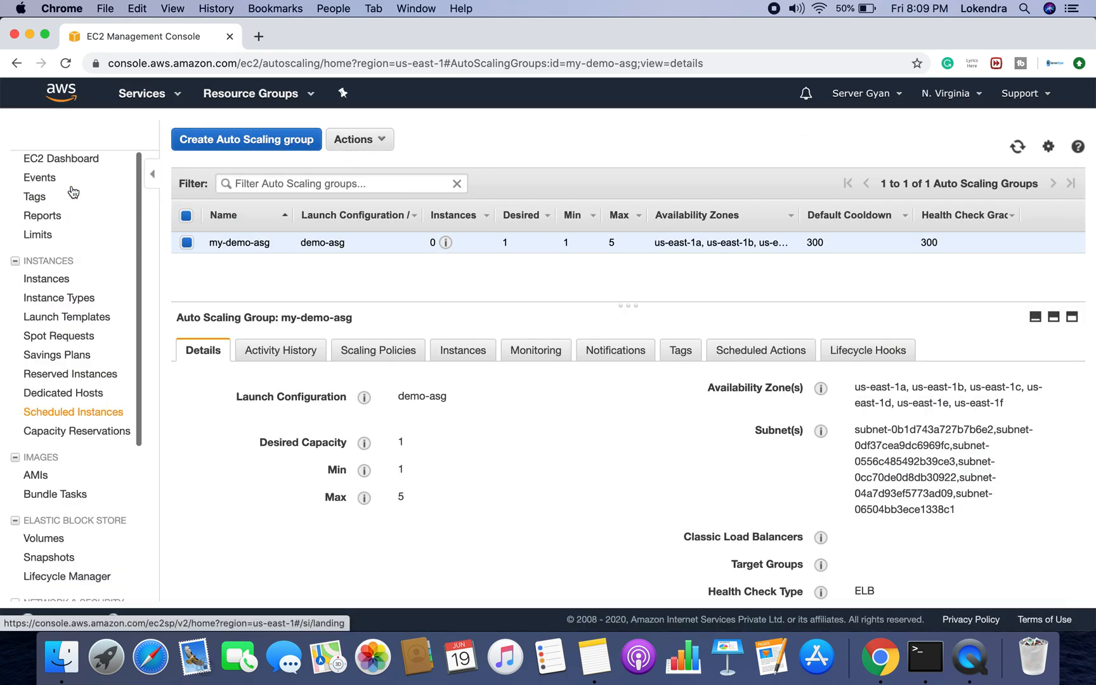
pyautogui.rightClick(43, 279)
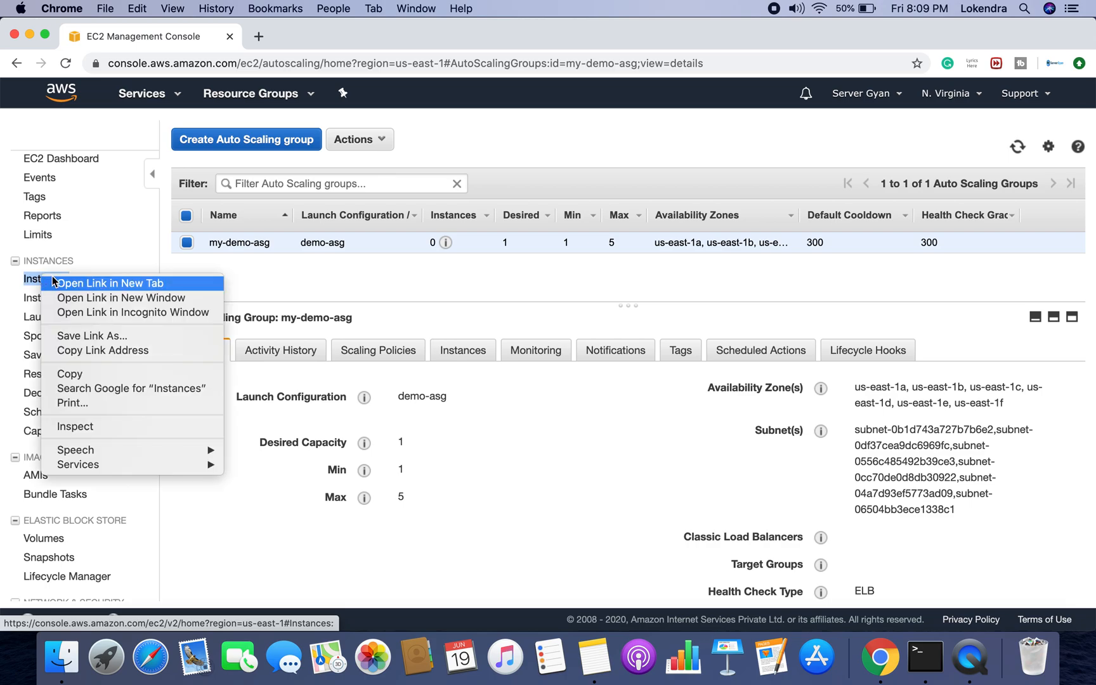
pyautogui.click(109, 283)
pyautogui.click(260, 43)
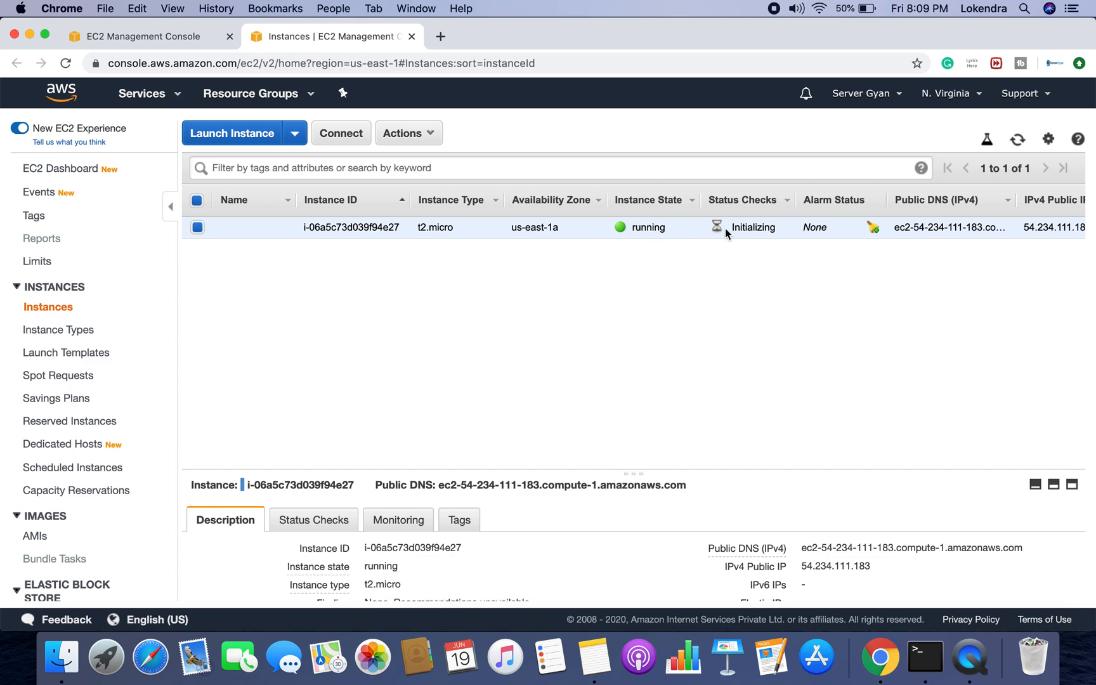
# Back on the Auto Scaling Groups page, edit my-demo-asg to a desired capacity of 3 and save the change
pyautogui.click(159, 35)
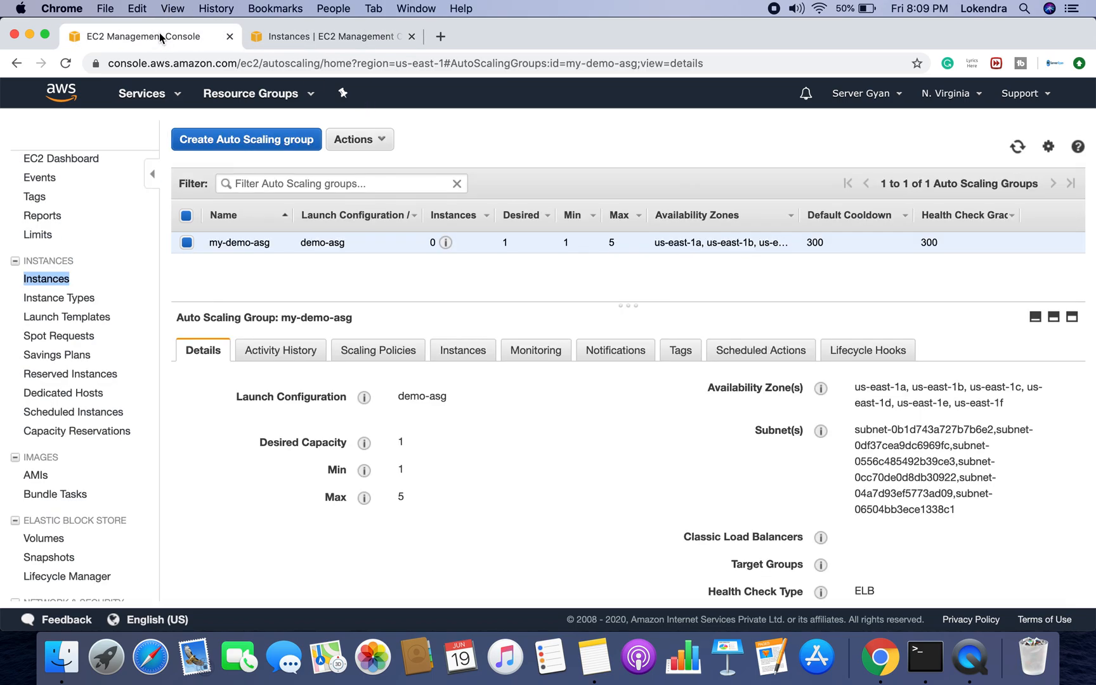
pyautogui.click(356, 140)
pyautogui.click(364, 172)
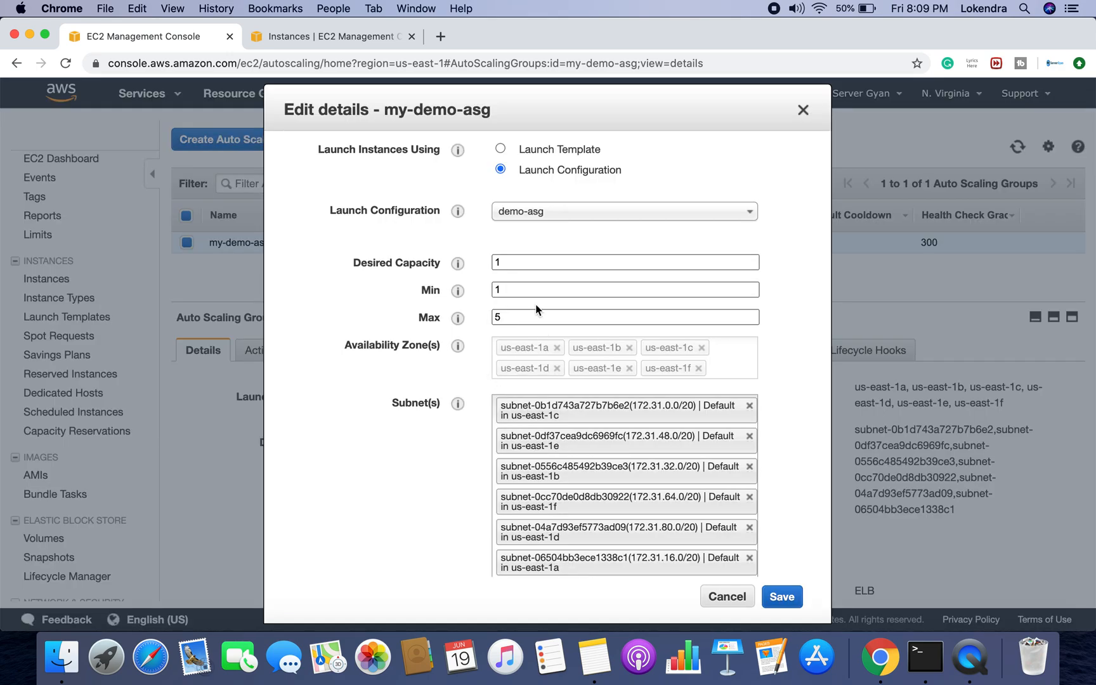
pyautogui.click(537, 266)
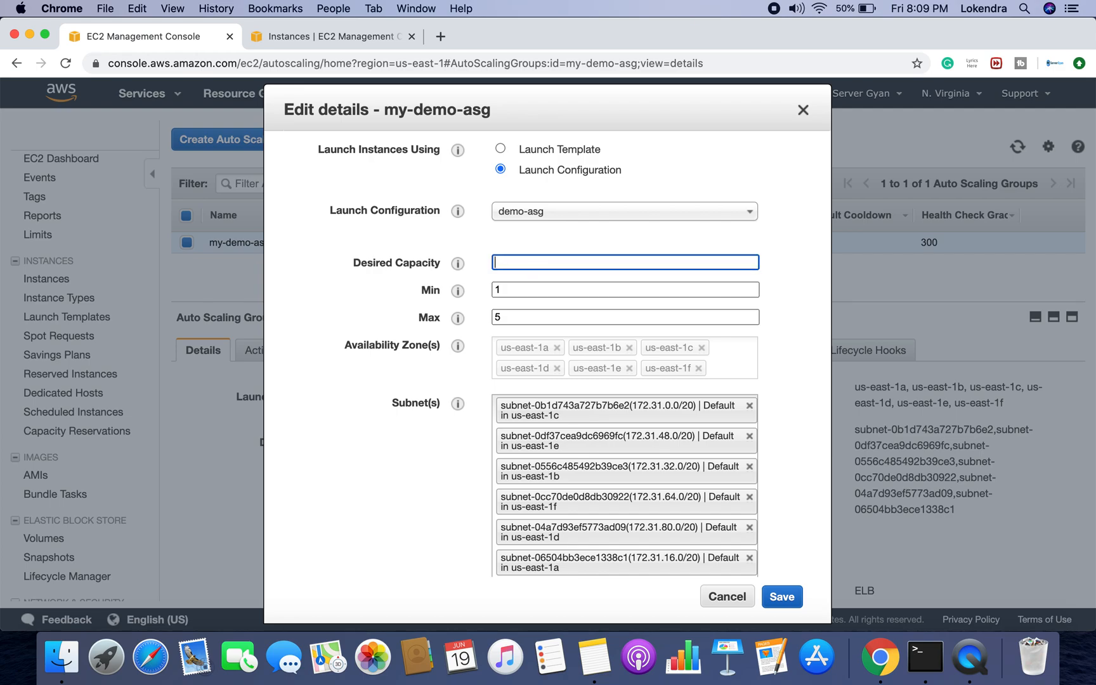
pyautogui.click(783, 597)
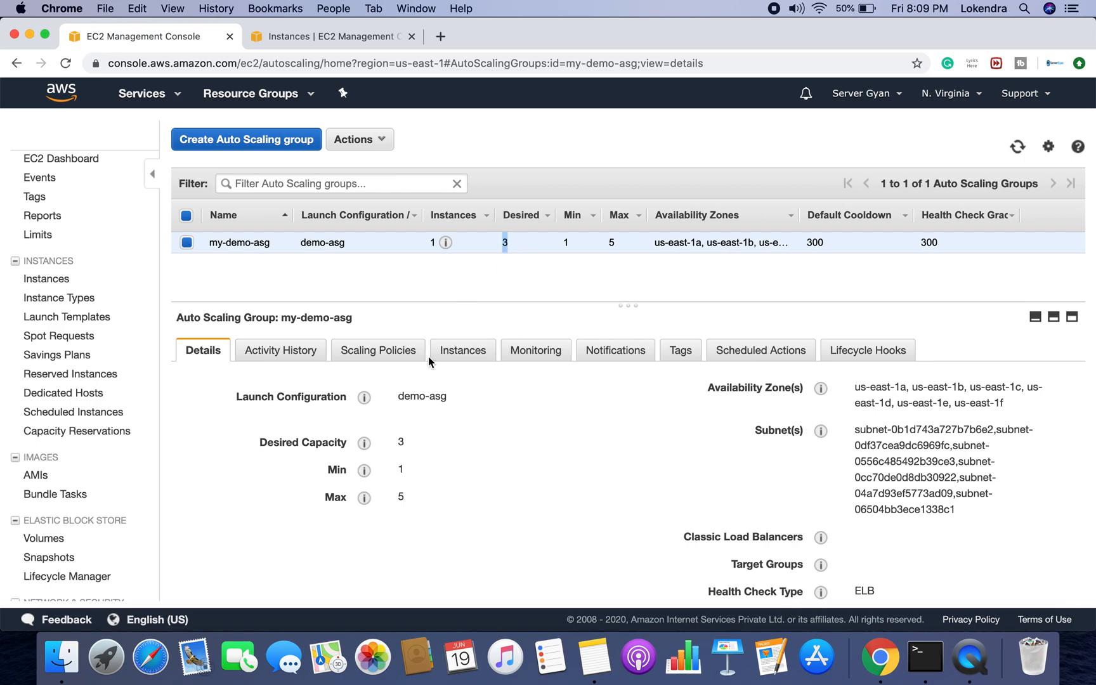
# Examine the Decrease Group Size policy's CPU threshold, duration and action alongside the group's desired and minimum capacity
pyautogui.click(398, 359)
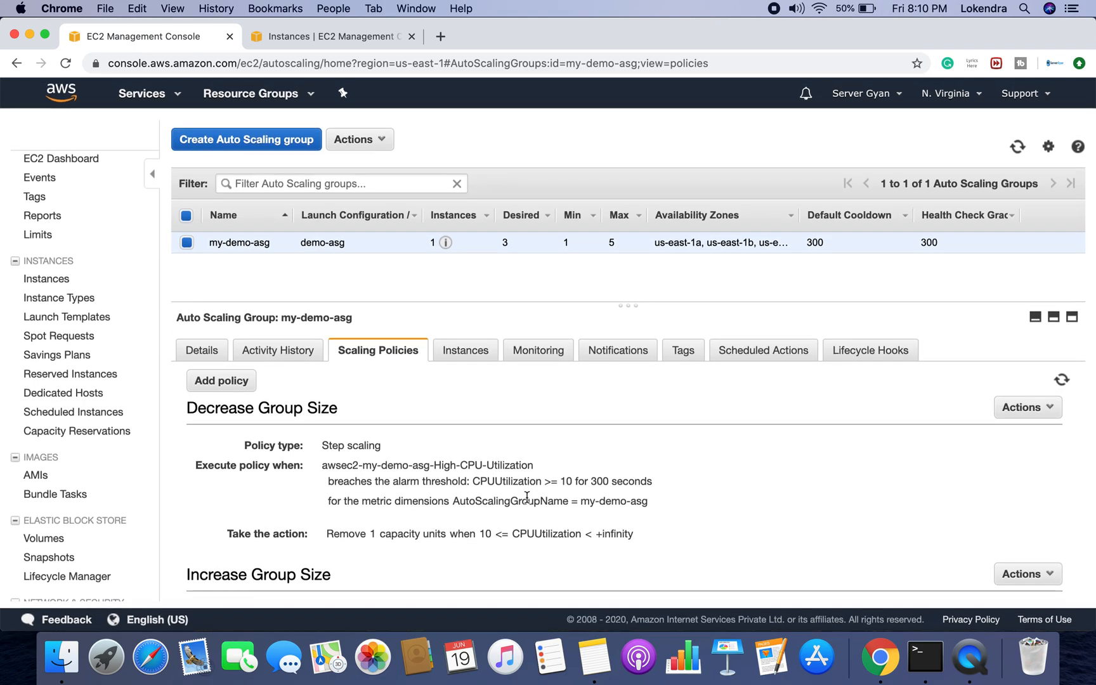
pyautogui.scroll(-3, 527, 482)
pyautogui.scroll(-2, 527, 497)
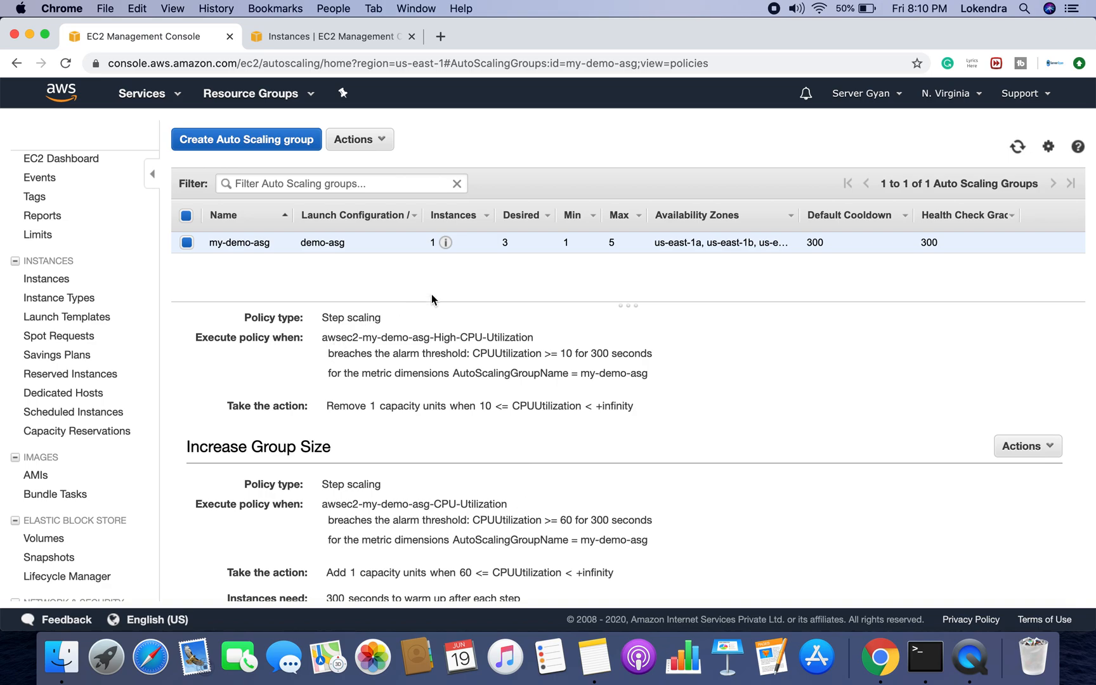
pyautogui.moveTo(504, 241); pyautogui.dragTo(518, 245)
pyautogui.click(557, 356)
pyautogui.moveTo(557, 356); pyautogui.dragTo(608, 356)
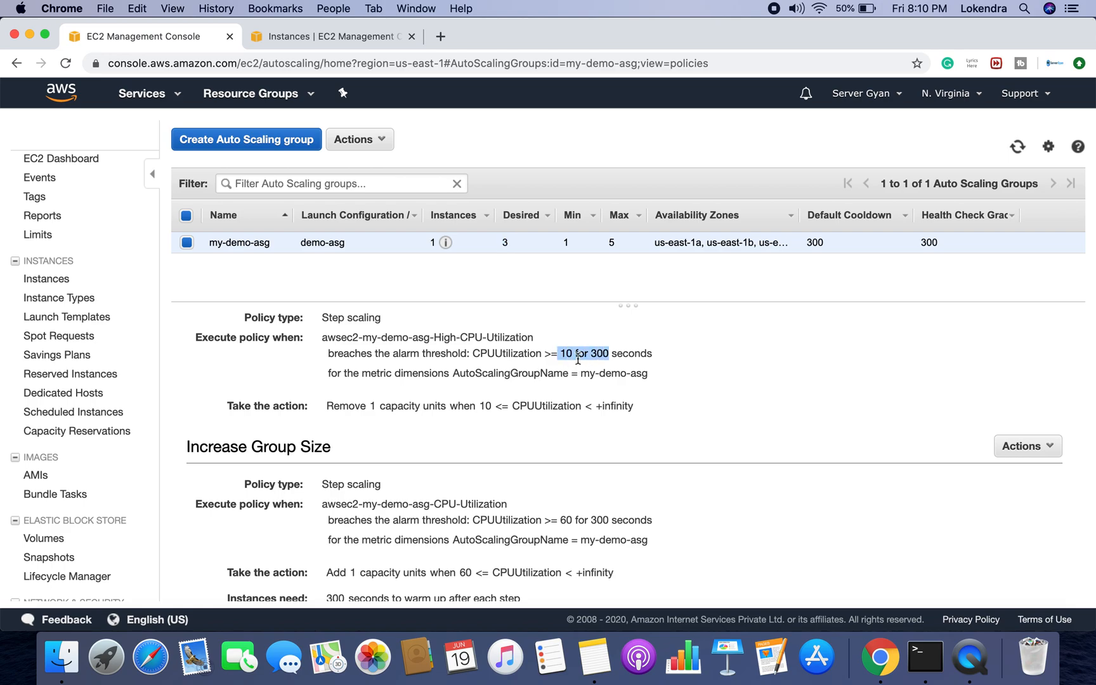
pyautogui.doubleClick(601, 354)
pyautogui.moveTo(327, 406); pyautogui.dragTo(410, 401)
pyautogui.click(419, 403)
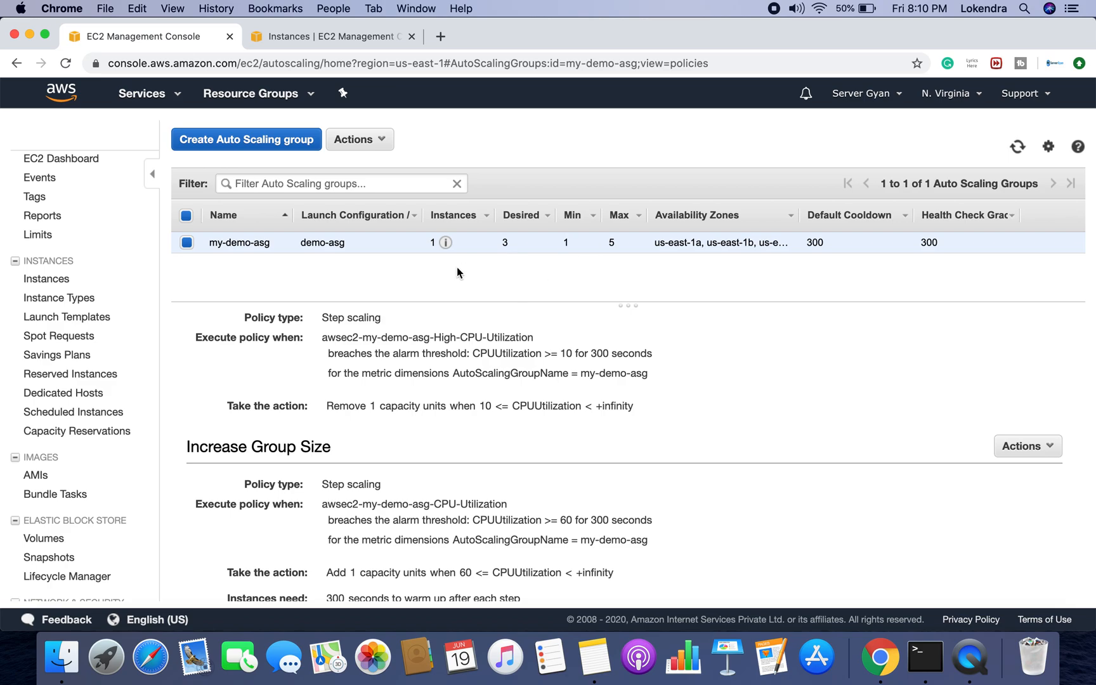
pyautogui.moveTo(561, 355); pyautogui.dragTo(630, 353)
pyautogui.doubleClick(601, 353)
pyautogui.moveTo(327, 406); pyautogui.dragTo(654, 403)
pyautogui.moveTo(569, 246); pyautogui.dragTo(563, 246)
pyautogui.click(507, 244)
pyautogui.moveTo(503, 244); pyautogui.dragTo(511, 248)
# Examine the Increase Group Size policy's CPU threshold and action alongside the group's instance count and maximum capacity
pyautogui.scroll(-3, 576, 324)
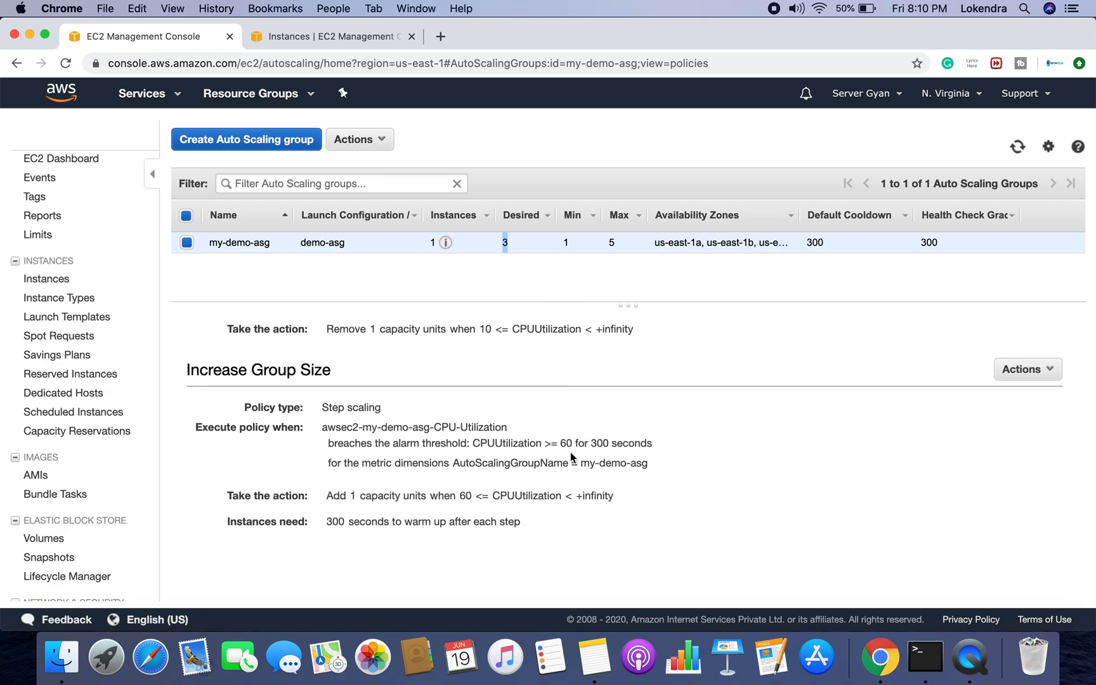
pyautogui.moveTo(559, 442)
pyautogui.mouseDown()
pyautogui.moveTo(581, 443)
pyautogui.moveTo(572, 440)
pyautogui.mouseUp()
pyautogui.click(609, 245)
pyautogui.click(565, 243)
pyautogui.moveTo(325, 495); pyautogui.dragTo(605, 502)
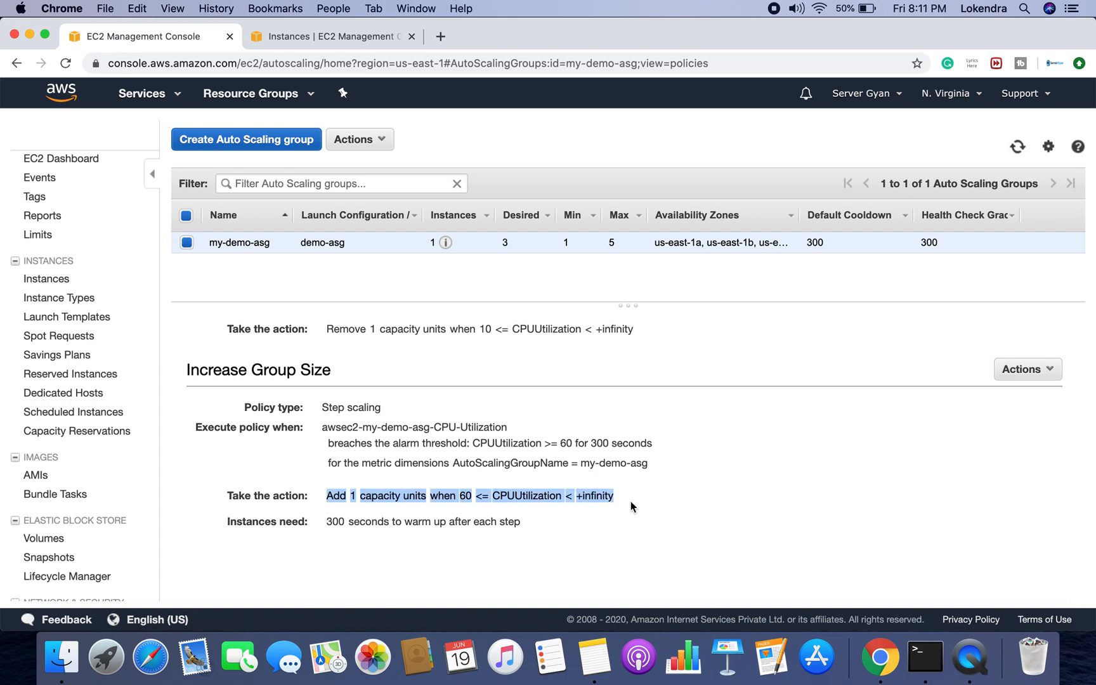
pyautogui.click(539, 517)
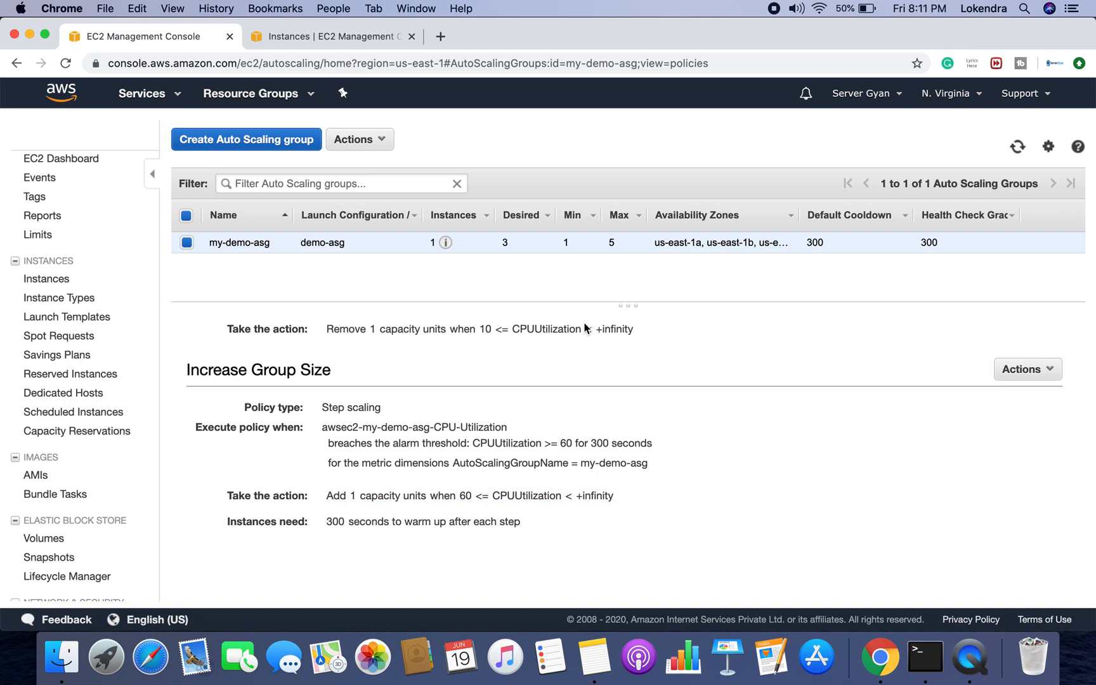
pyautogui.moveTo(421, 243); pyautogui.dragTo(447, 242)
pyautogui.click(632, 259)
pyautogui.moveTo(605, 245); pyautogui.dragTo(629, 243)
pyautogui.scroll(5, 520, 330)
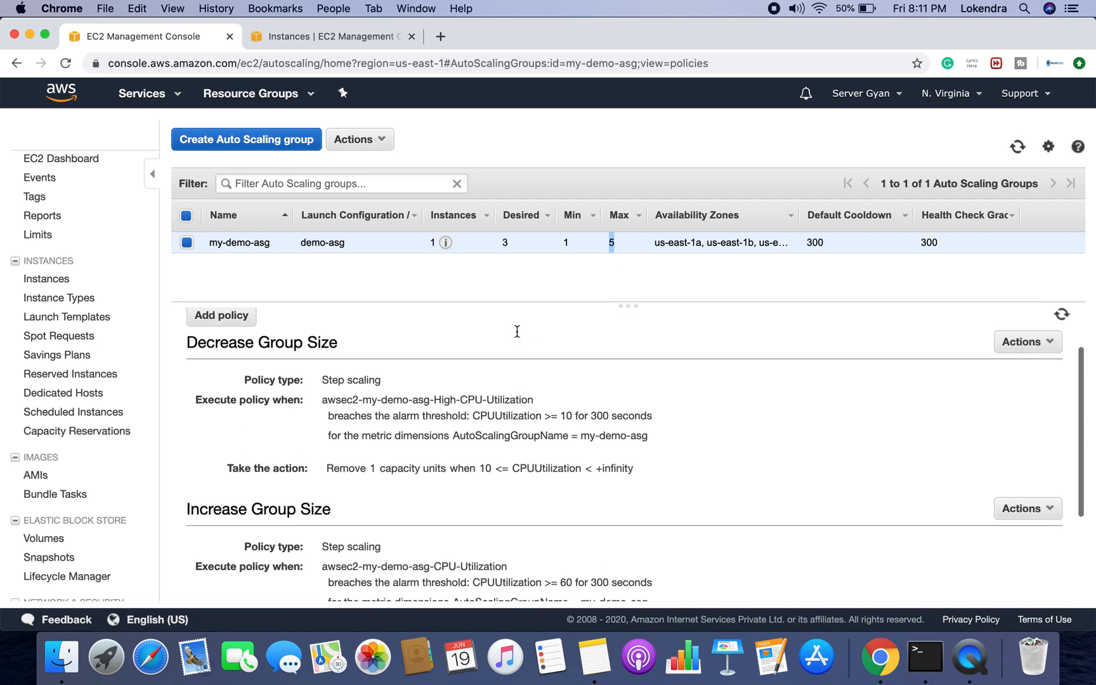
# Return to the Instances page, refresh the instance list and select all listed instances
pyautogui.click(265, 41)
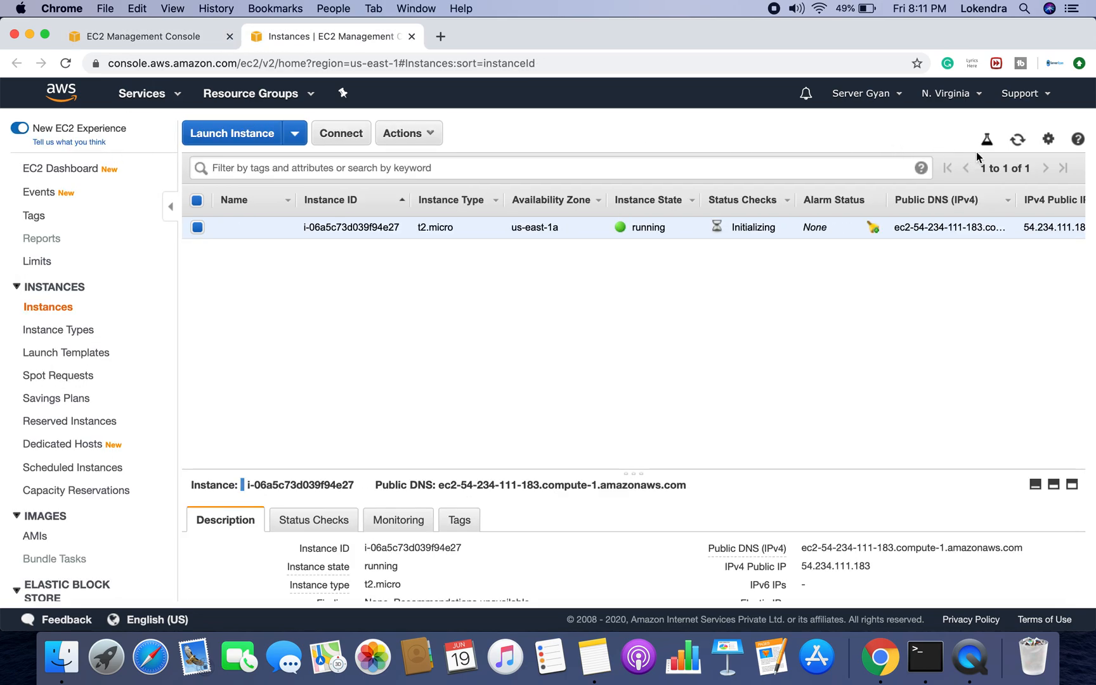
pyautogui.click(1017, 141)
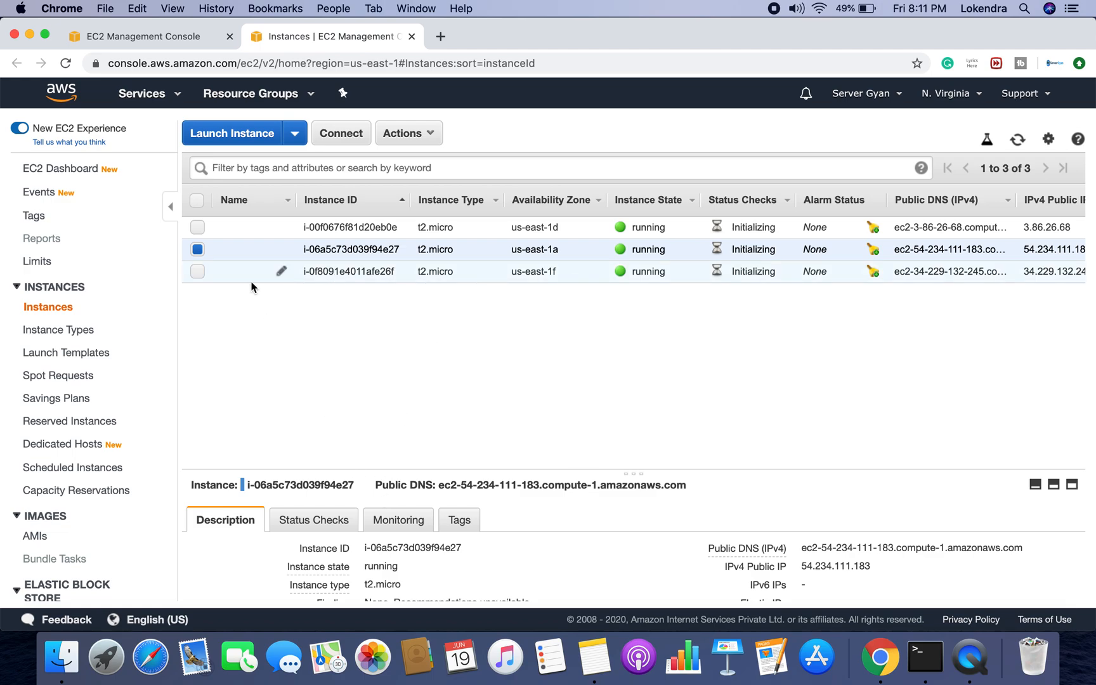
pyautogui.click(197, 200)
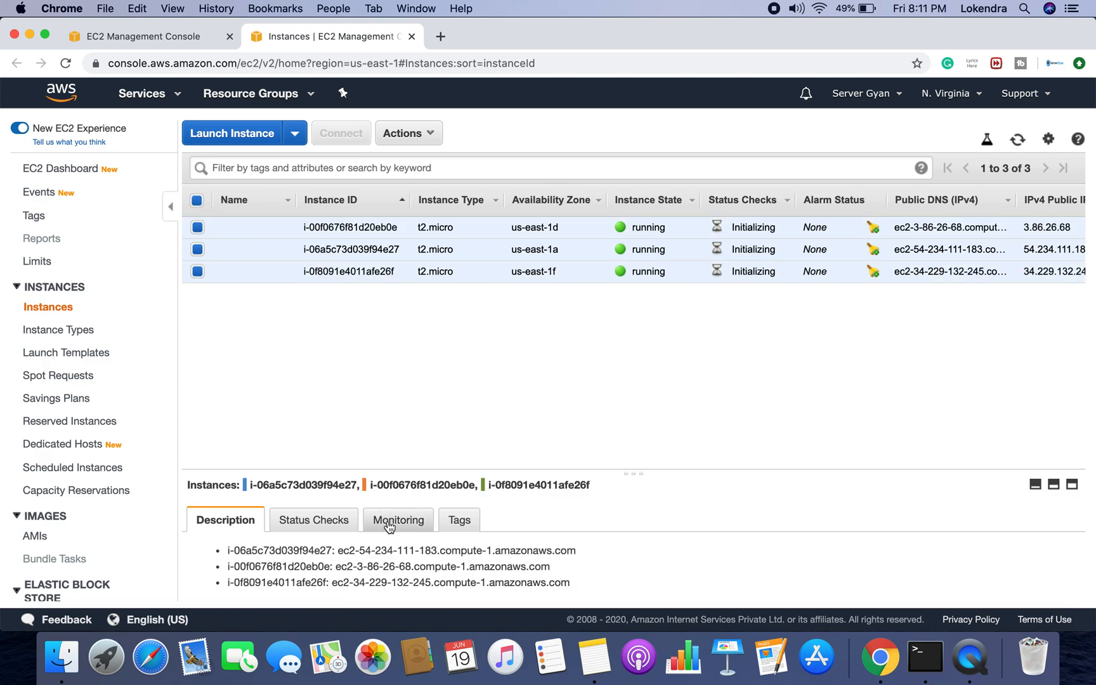
# Show the selected instances' monitoring in an enlarged pane, examine the detailed CPU Utilization graph and close it
pyautogui.click(392, 524)
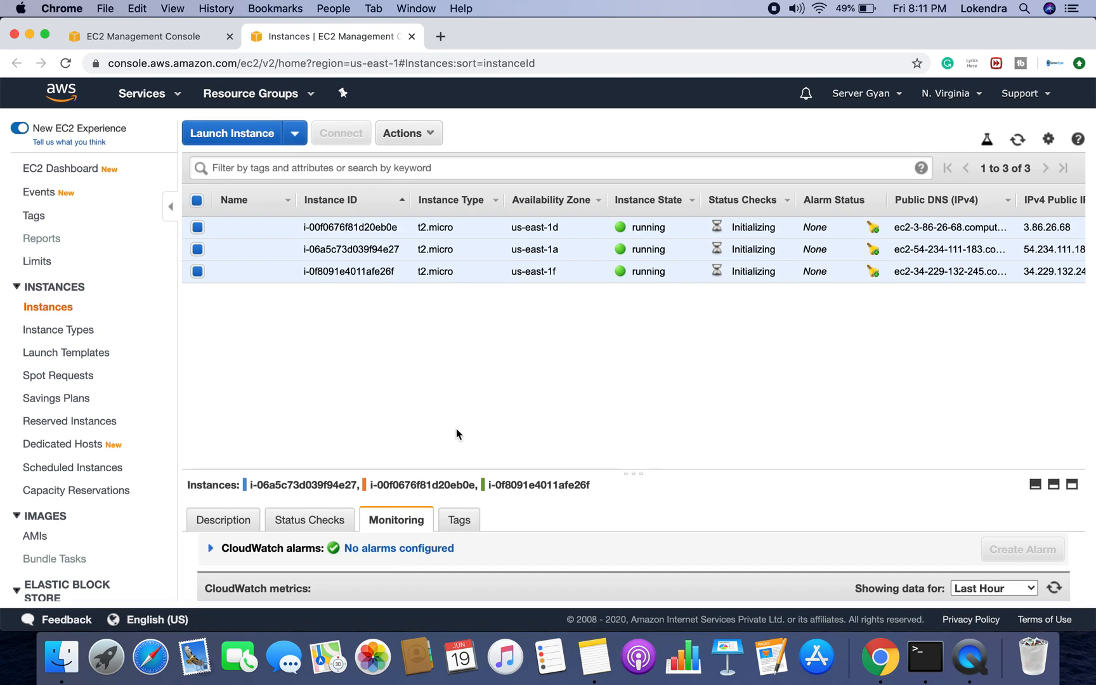
pyautogui.click(1072, 484)
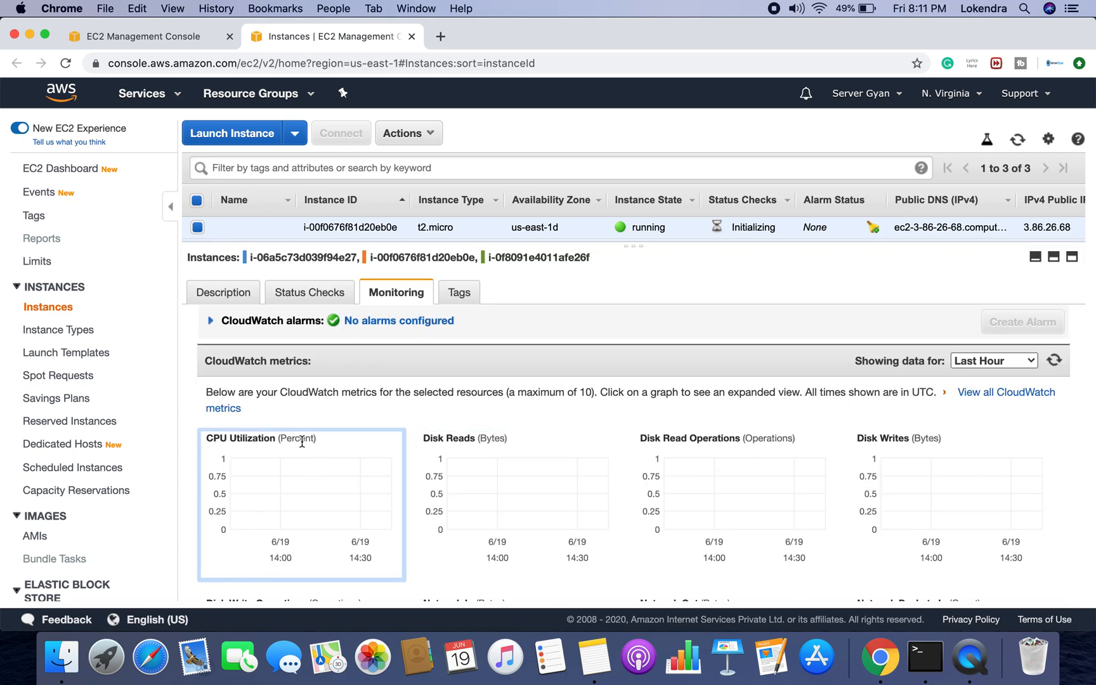
pyautogui.click(301, 446)
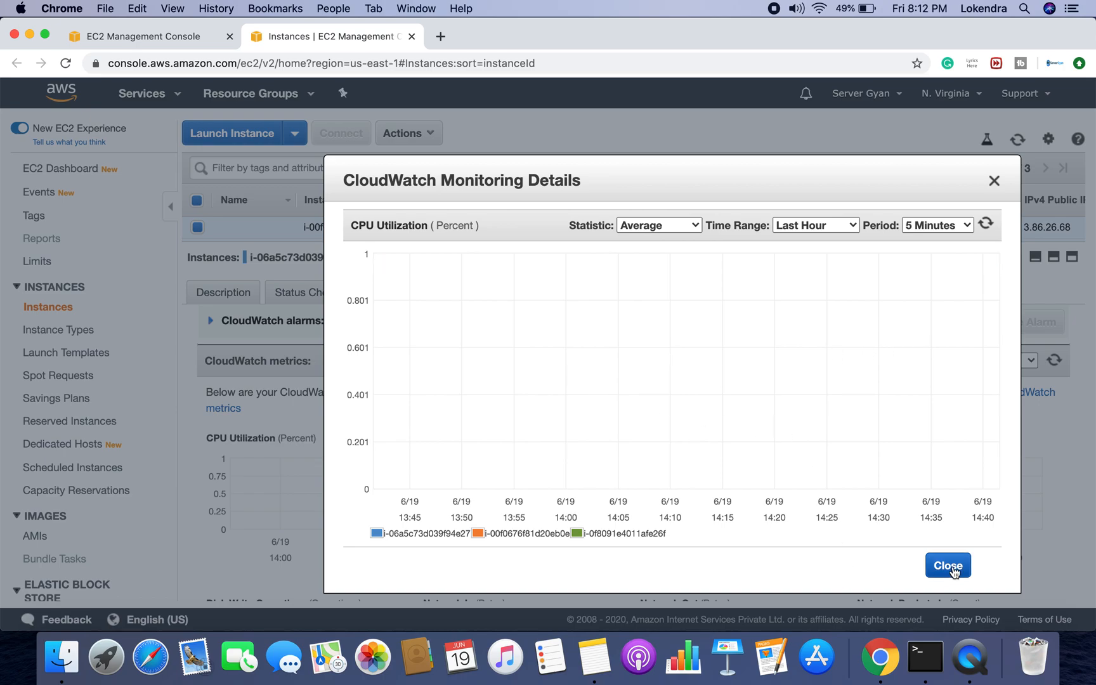
pyautogui.click(948, 567)
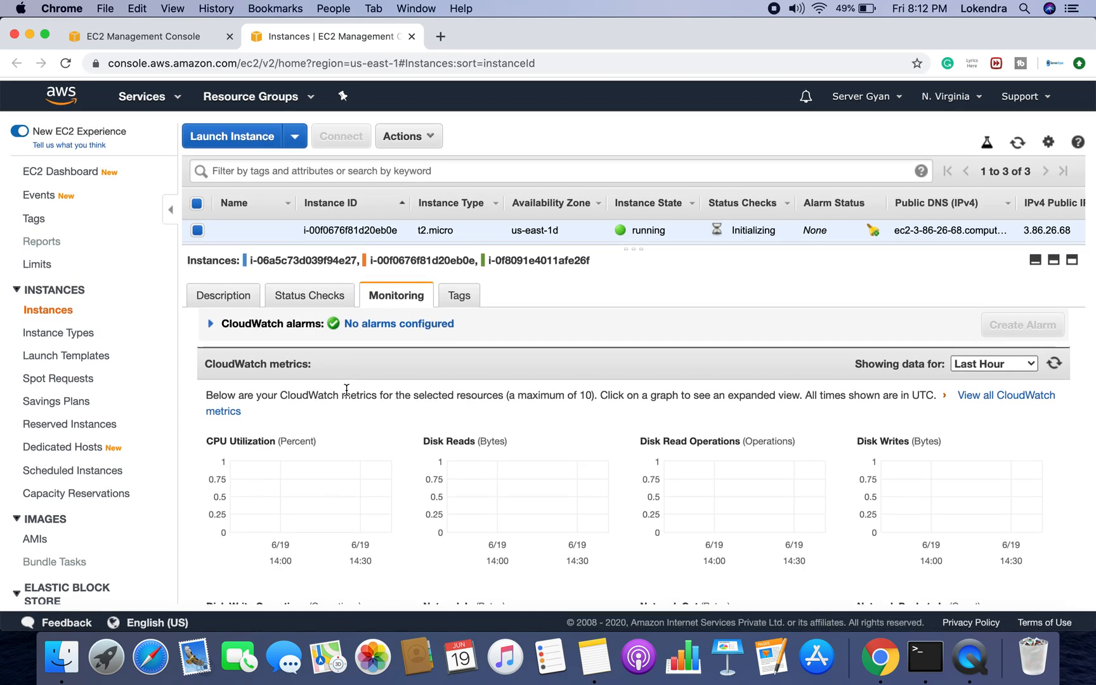
# Return to the my-demo-asg group, check its details and examine the failed launch's description and cause in the activity history
pyautogui.click(176, 38)
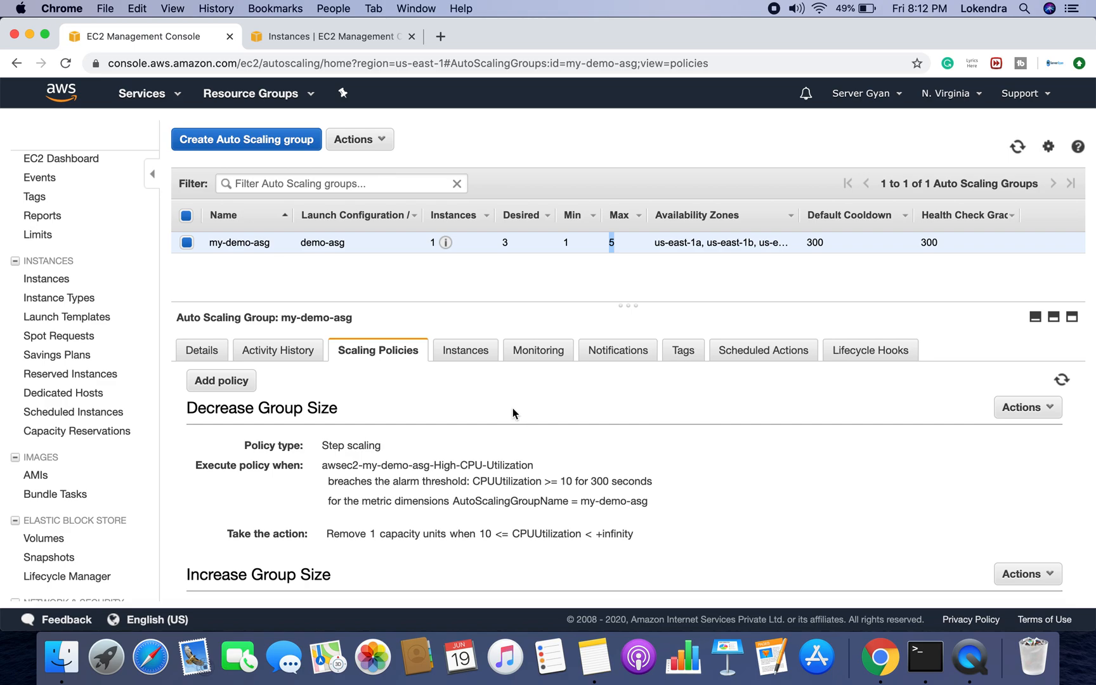
pyautogui.click(190, 351)
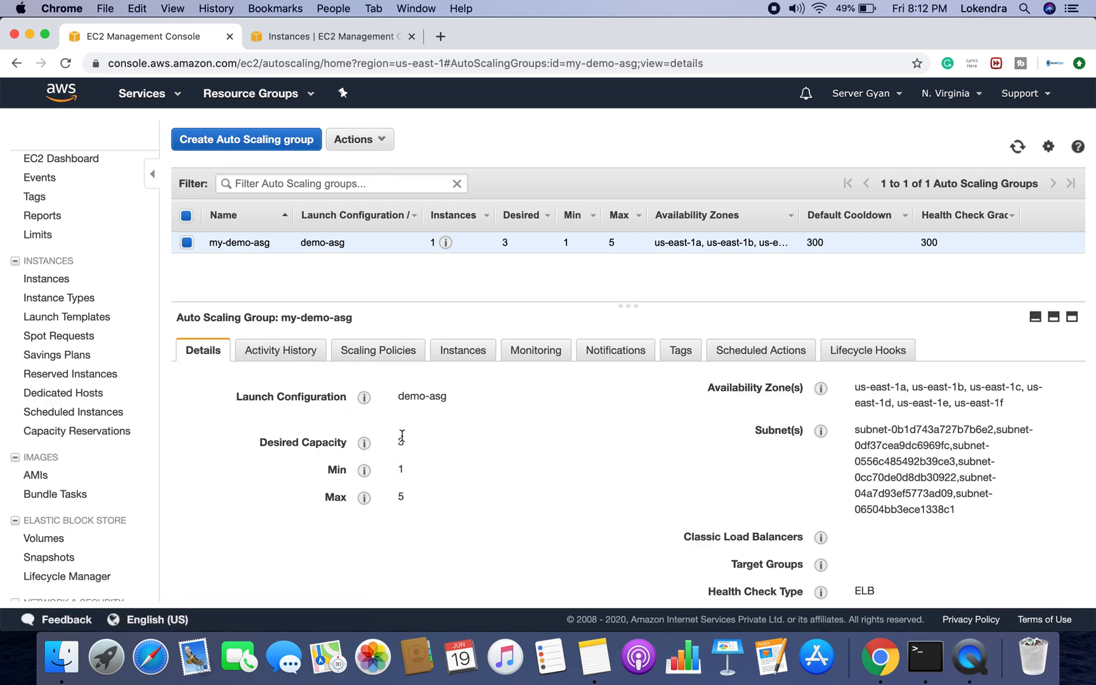
pyautogui.click(295, 359)
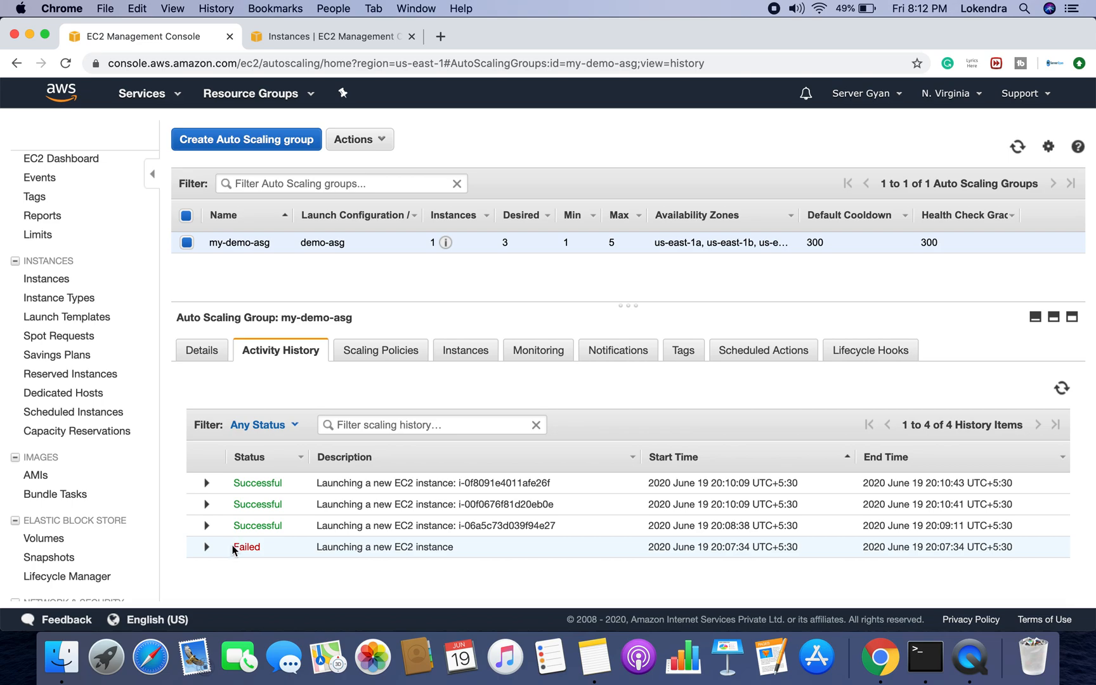
pyautogui.click(206, 546)
pyautogui.scroll(-2, 375, 545)
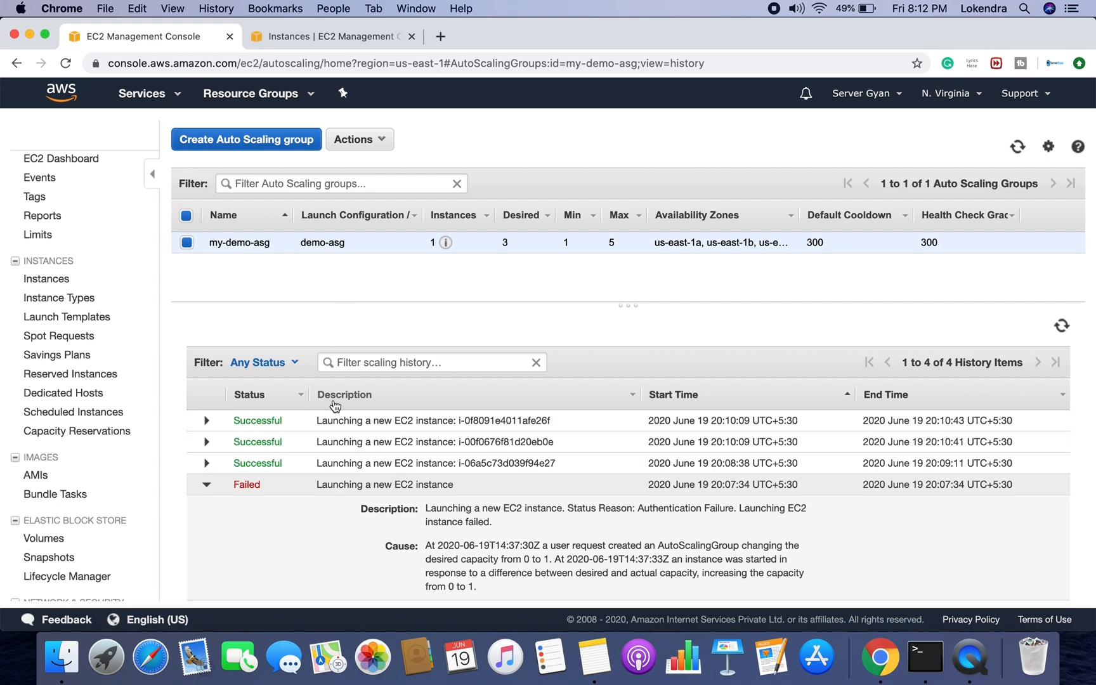
# Review the scaling policies of my-demo-asg
pyautogui.scroll(2, 334, 403)
pyautogui.click(357, 349)
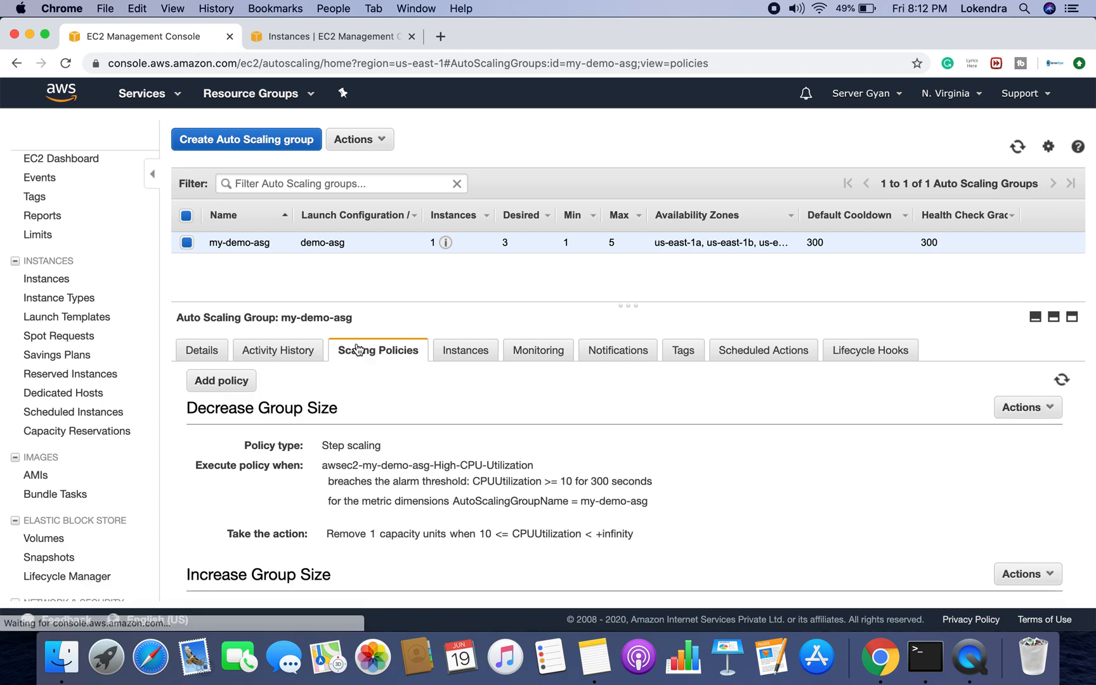
pyautogui.scroll(-4, 409, 484)
pyautogui.scroll(4, 409, 484)
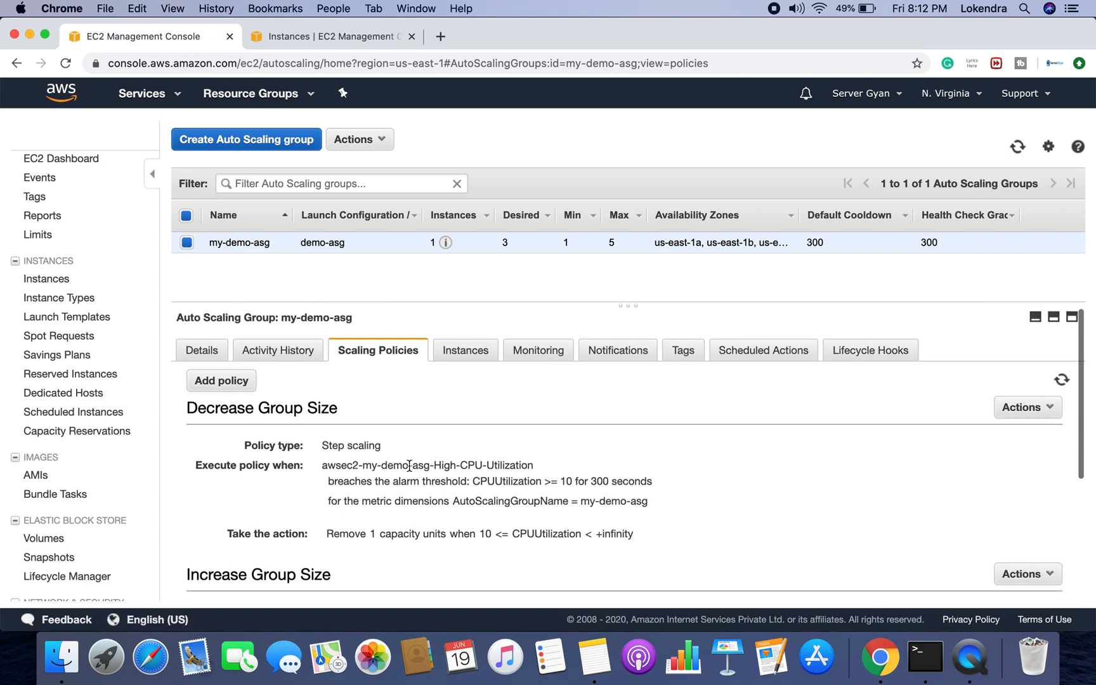
# Show the group's instances, select the one in us-east-1d and examine its available actions, including the instance protection options
pyautogui.click(455, 350)
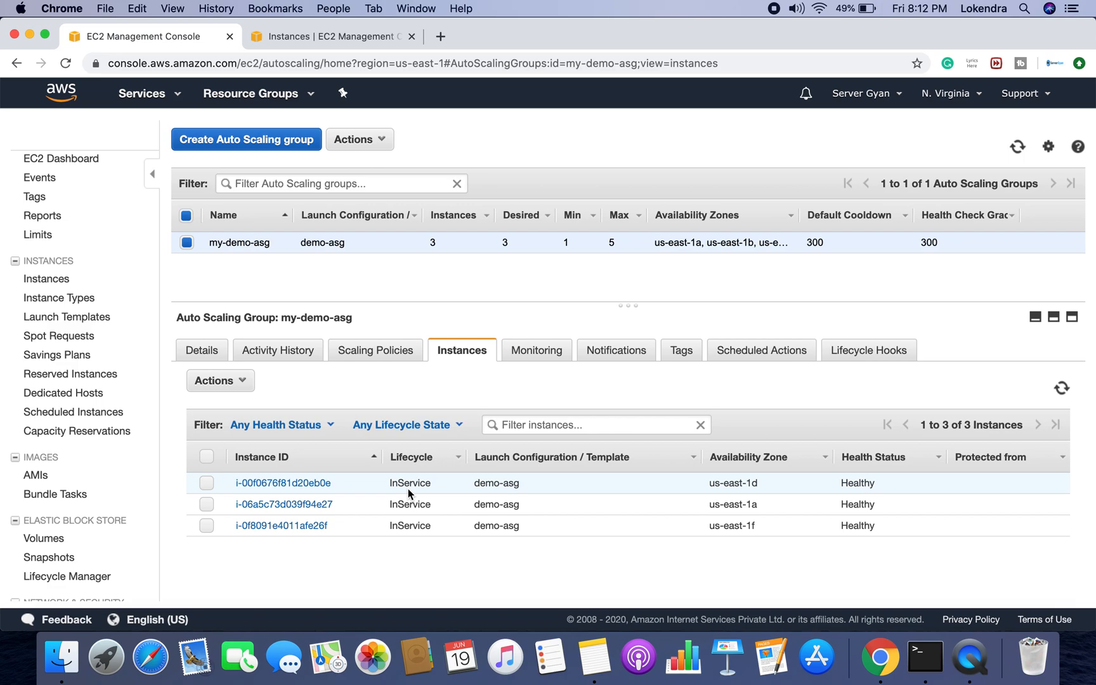
pyautogui.click(207, 483)
pyautogui.click(244, 382)
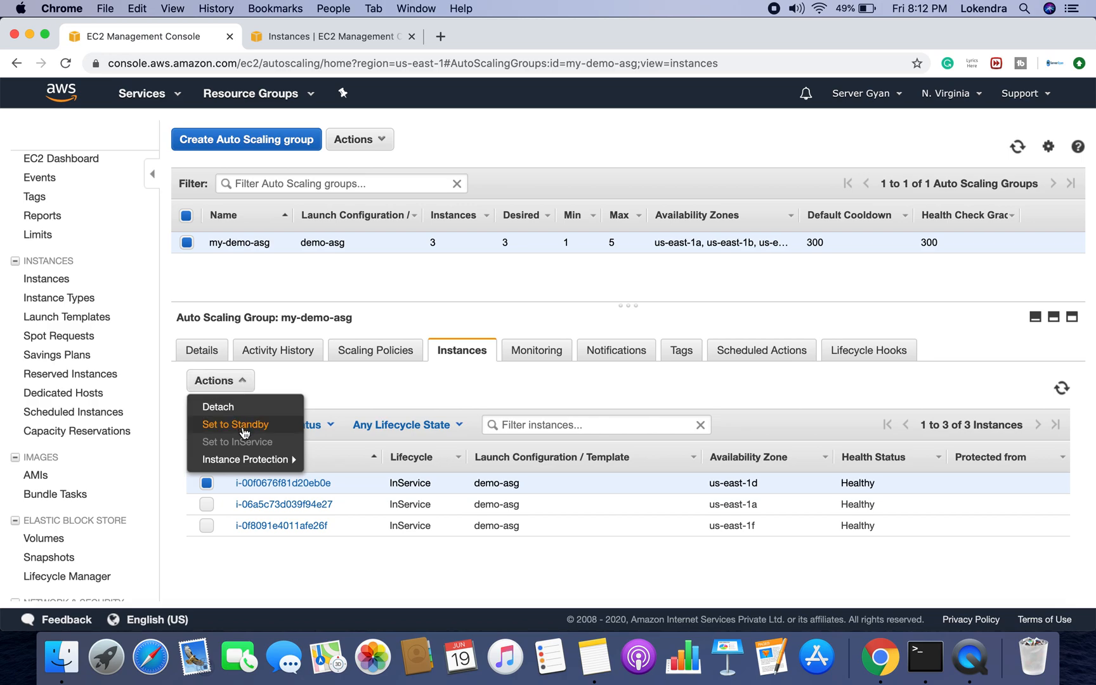
pyautogui.moveTo(246, 460)
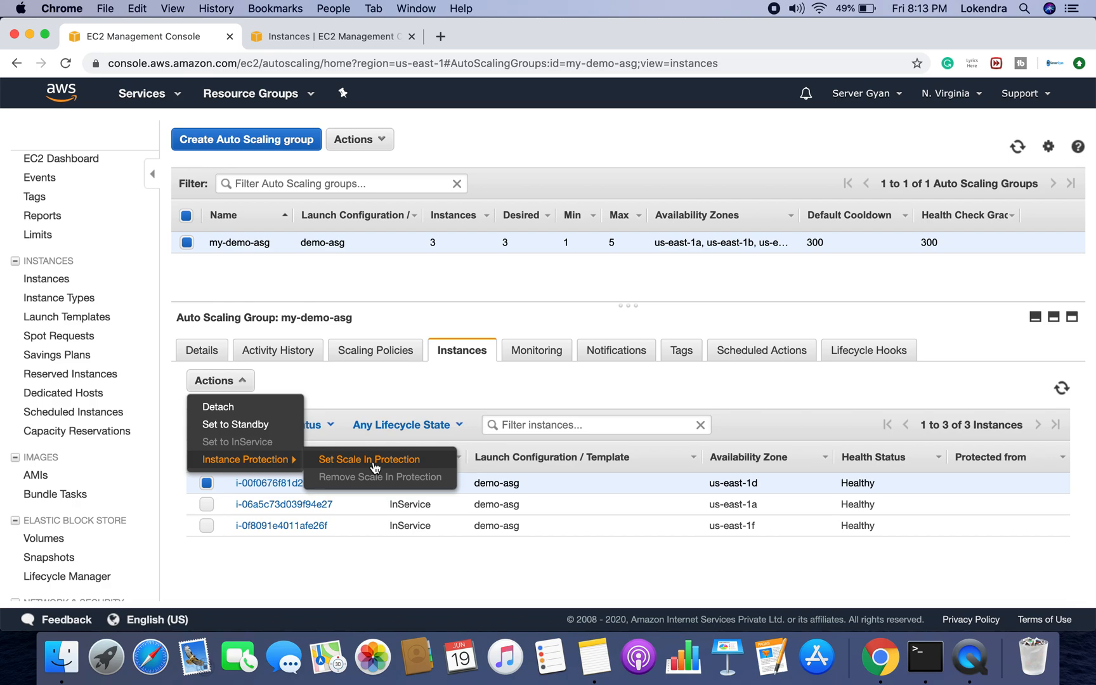
# Examine the Auto Scaling metrics graphs of my-demo-asg, covering group size, desired, in-service, pending, standby, terminating and total capacity
pyautogui.click(537, 351)
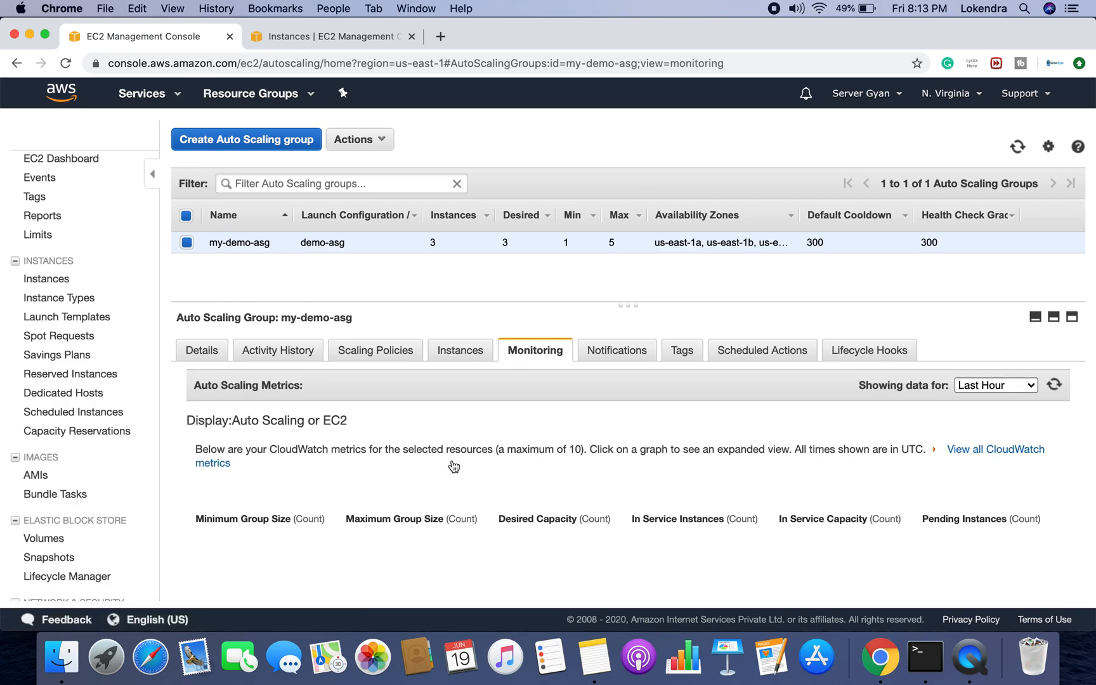
pyautogui.scroll(-5, 445, 480)
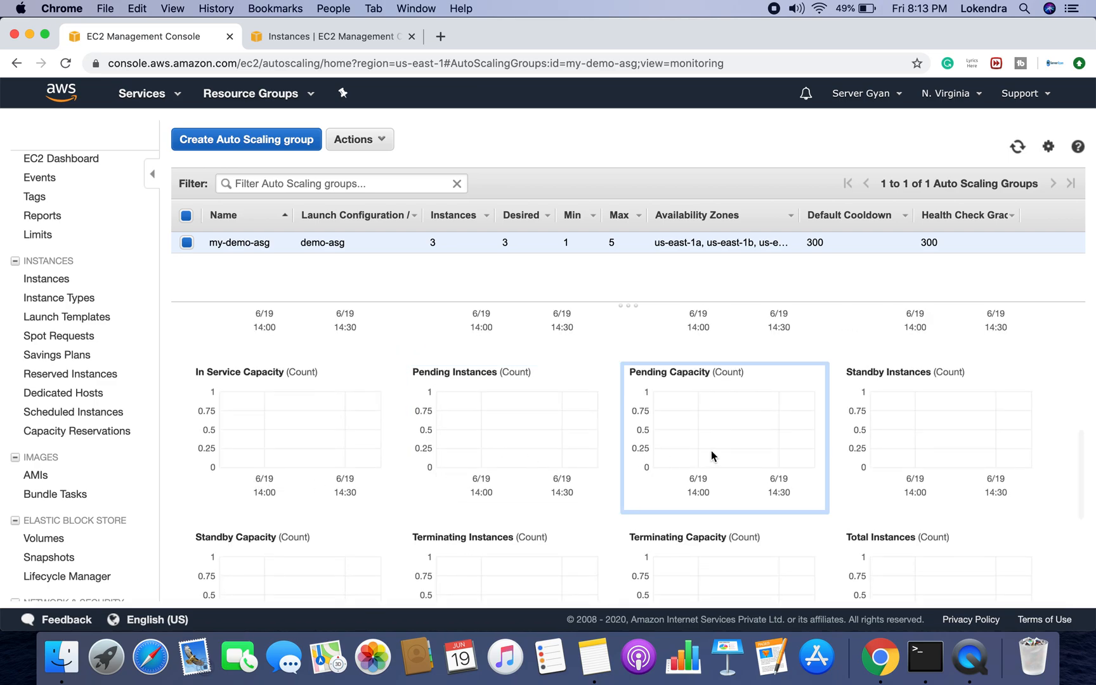
pyautogui.scroll(-3, 900, 443)
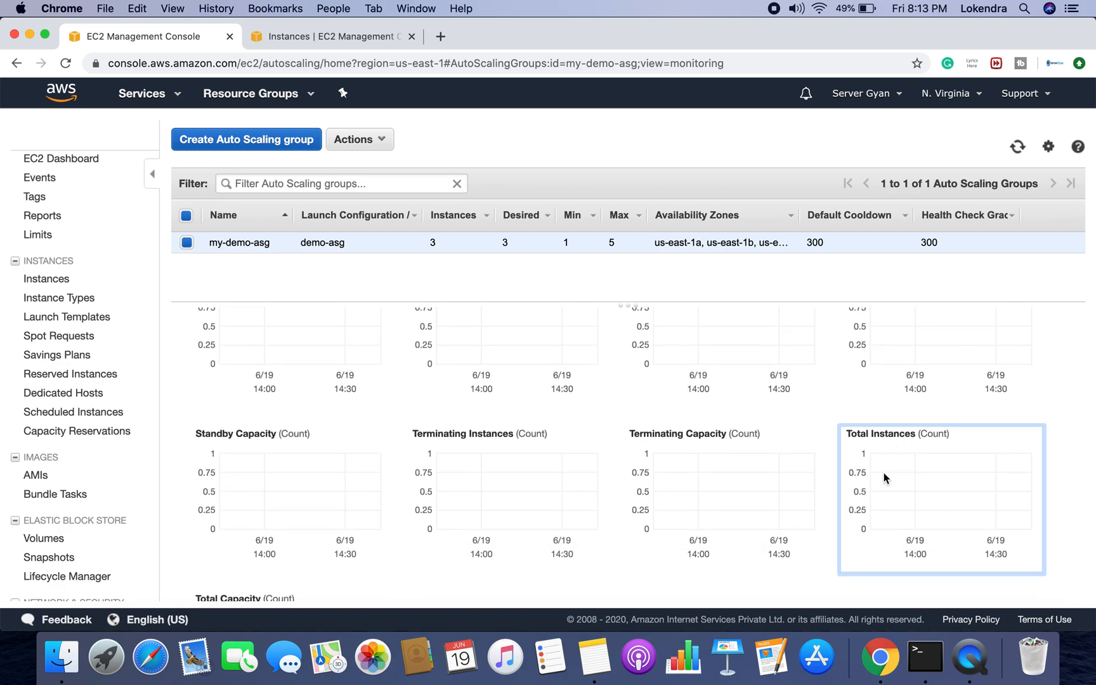
pyautogui.scroll(-1, 668, 470)
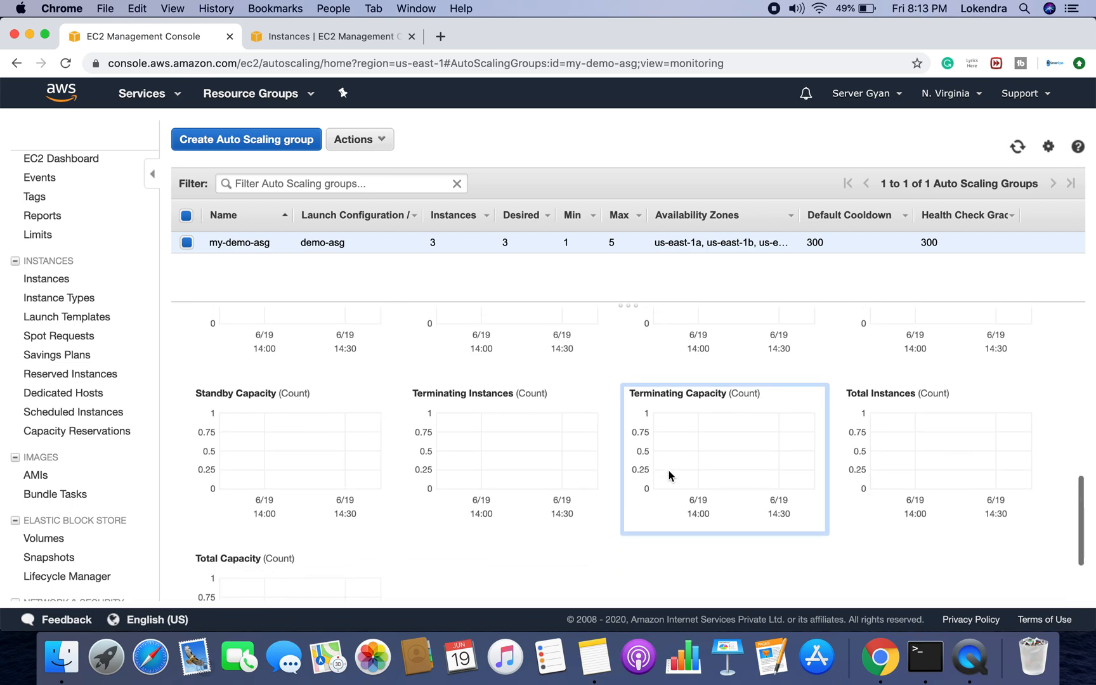
pyautogui.scroll(-2, 296, 431)
pyautogui.scroll(4, 297, 431)
pyautogui.scroll(6, 297, 430)
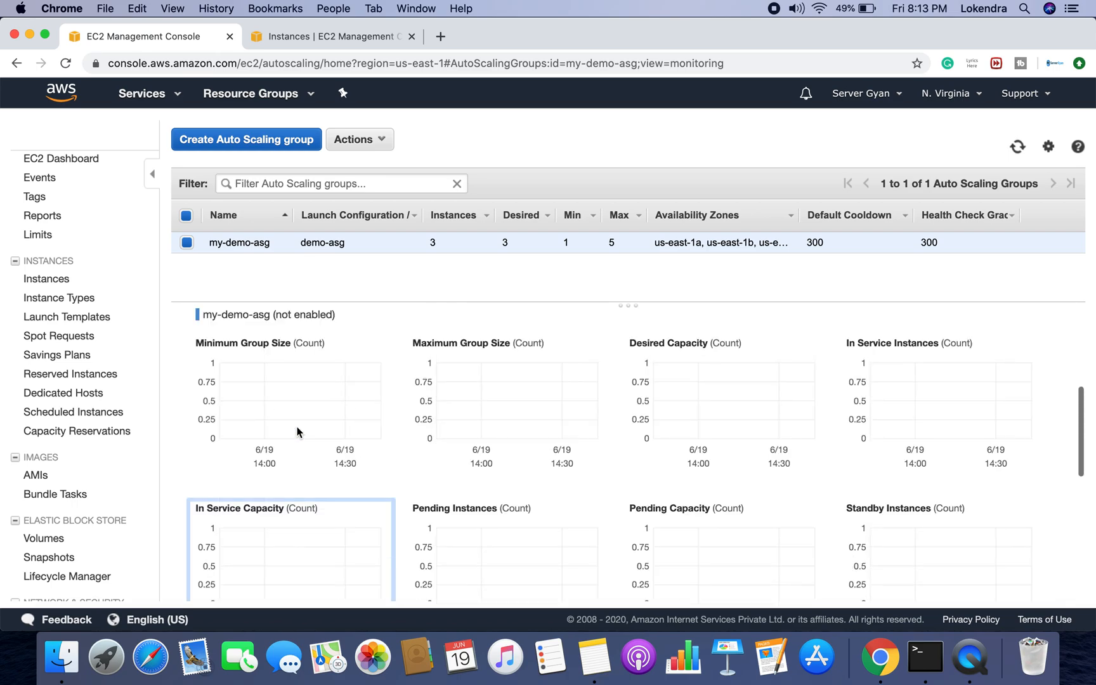
pyautogui.scroll(-2, 296, 427)
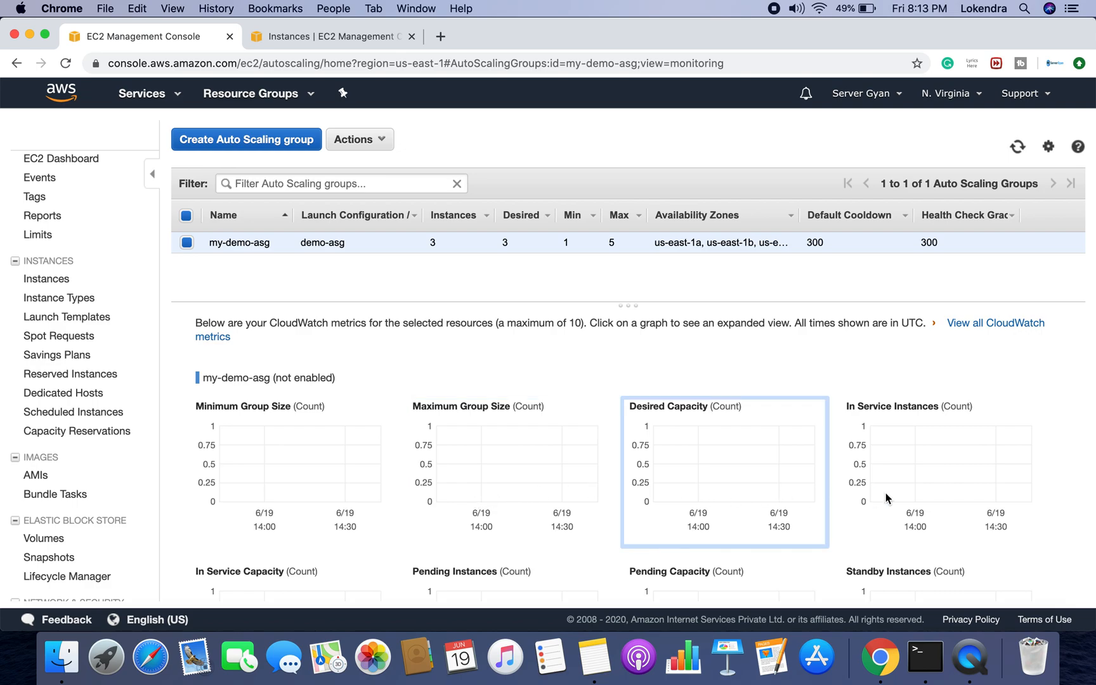
pyautogui.scroll(-2, 926, 508)
pyautogui.scroll(-1, 925, 507)
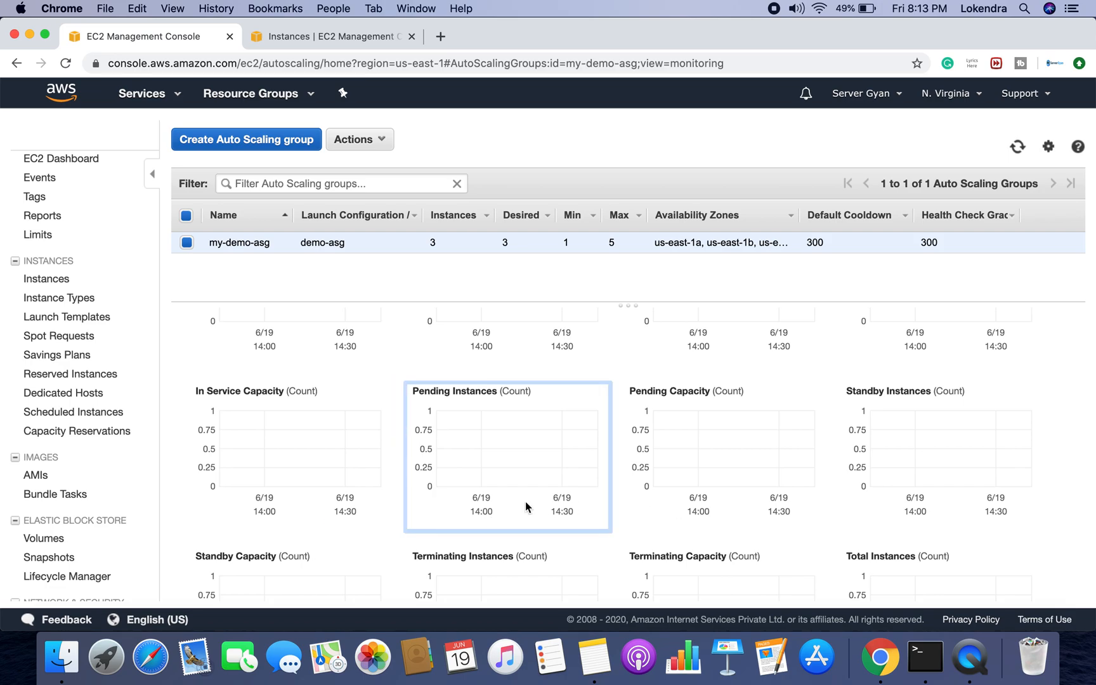
# Check the notification settings and tags of my-demo-asg
pyautogui.scroll(6, 595, 420)
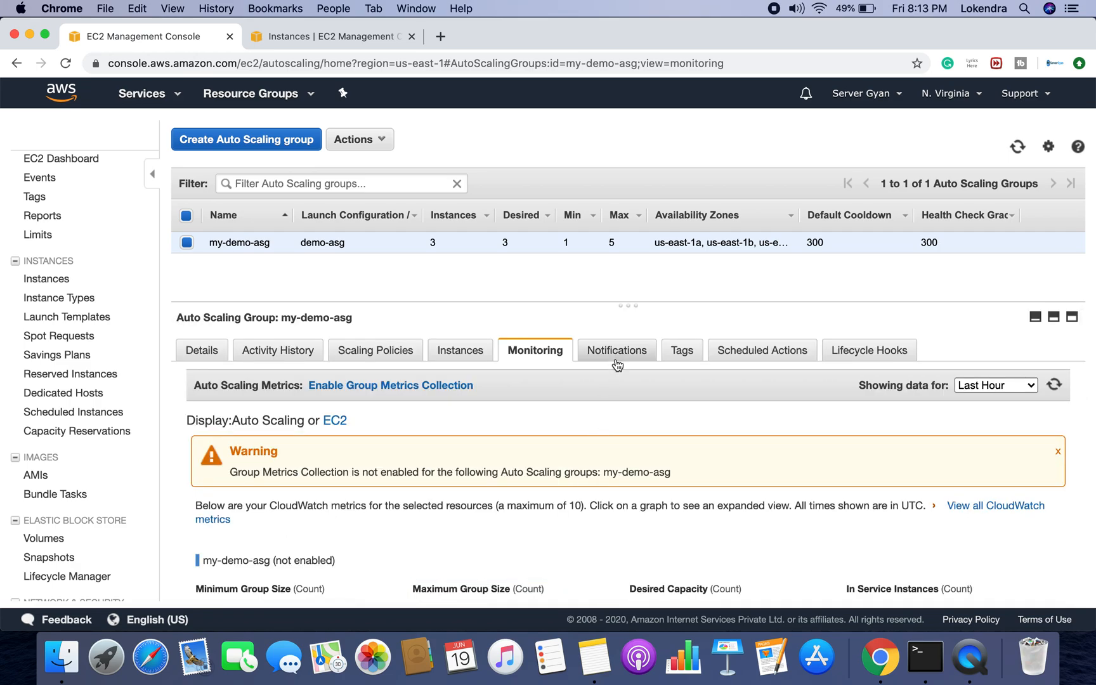
pyautogui.click(614, 356)
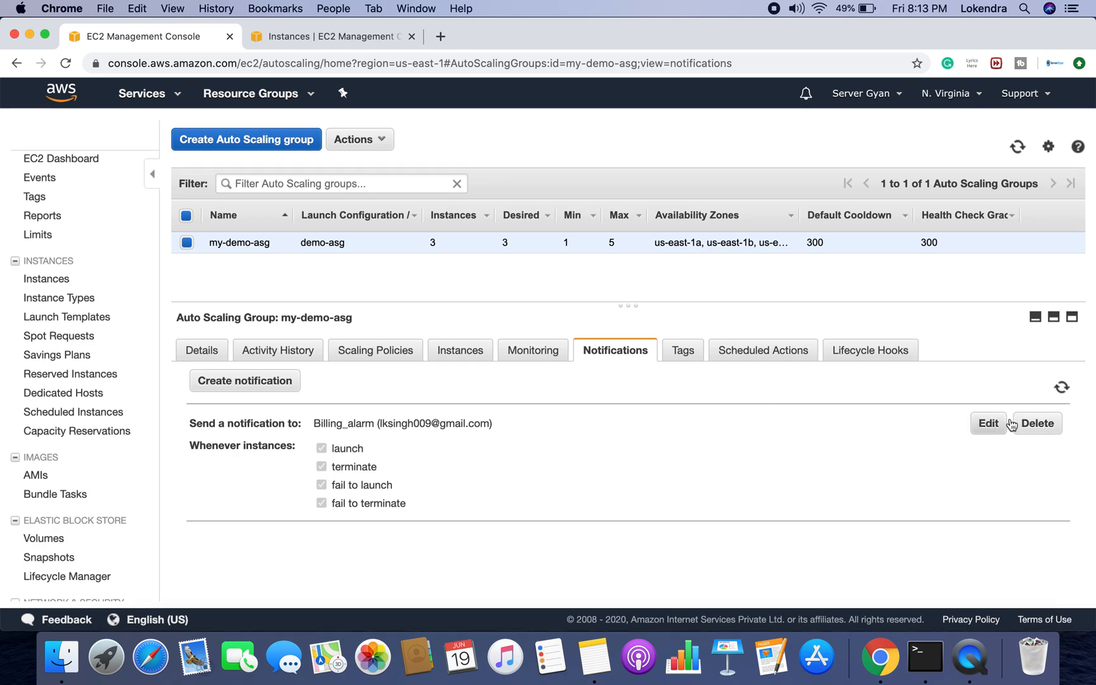
pyautogui.click(680, 350)
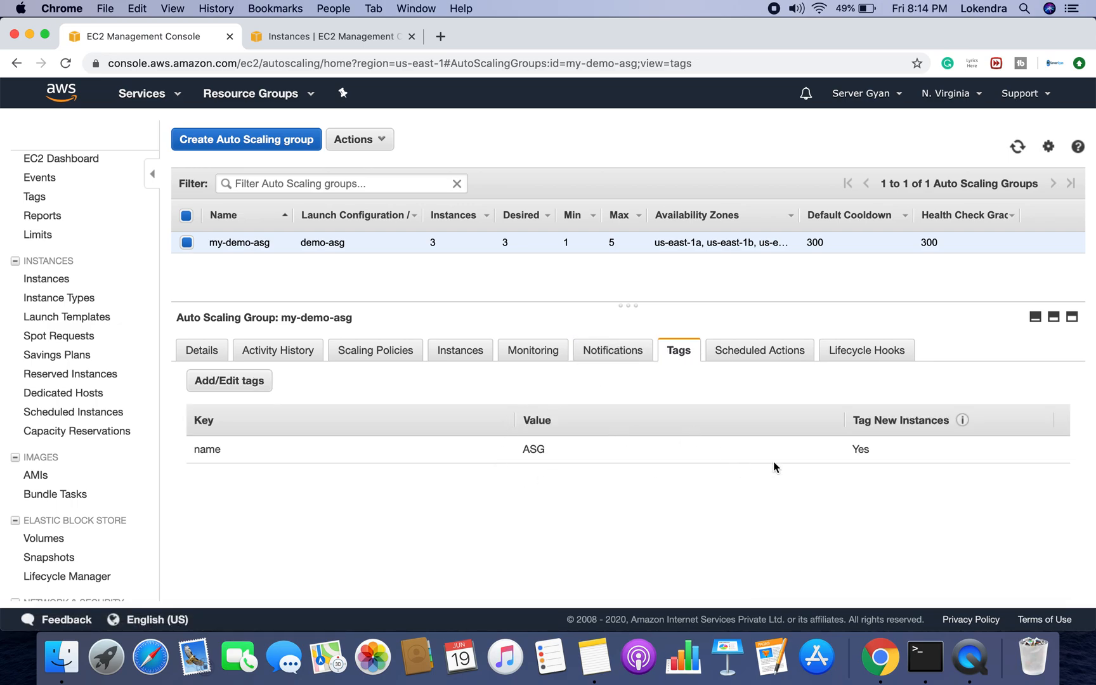
# Start a new scheduled action for my-demo-asg and name it kjghoiu
pyautogui.click(735, 357)
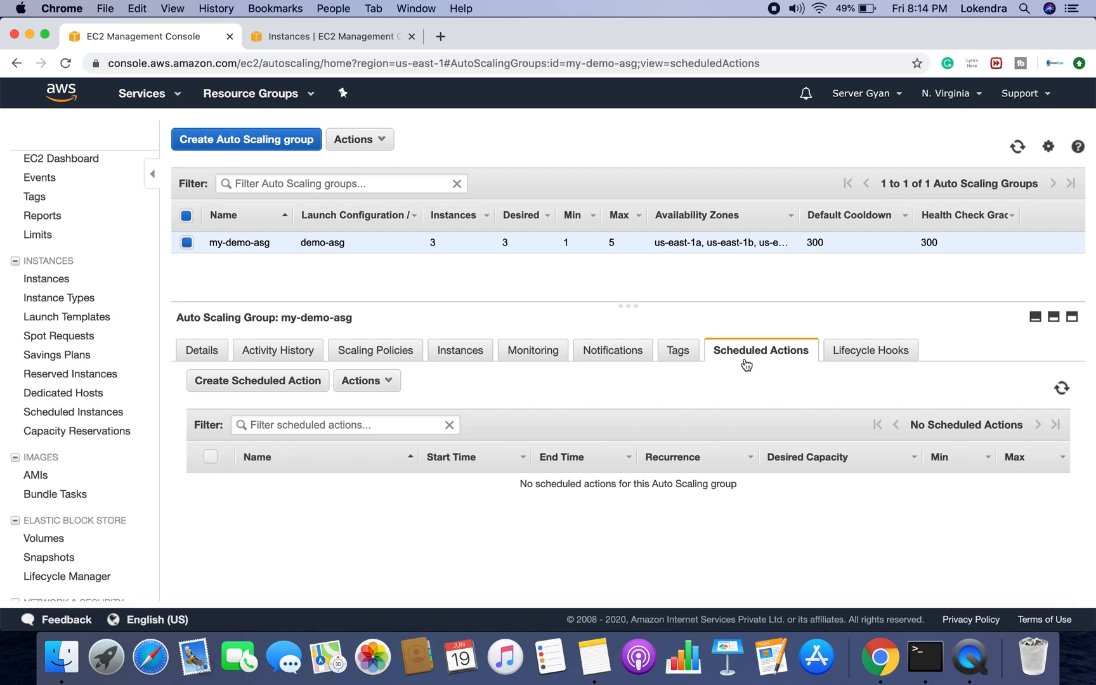
pyautogui.click(252, 382)
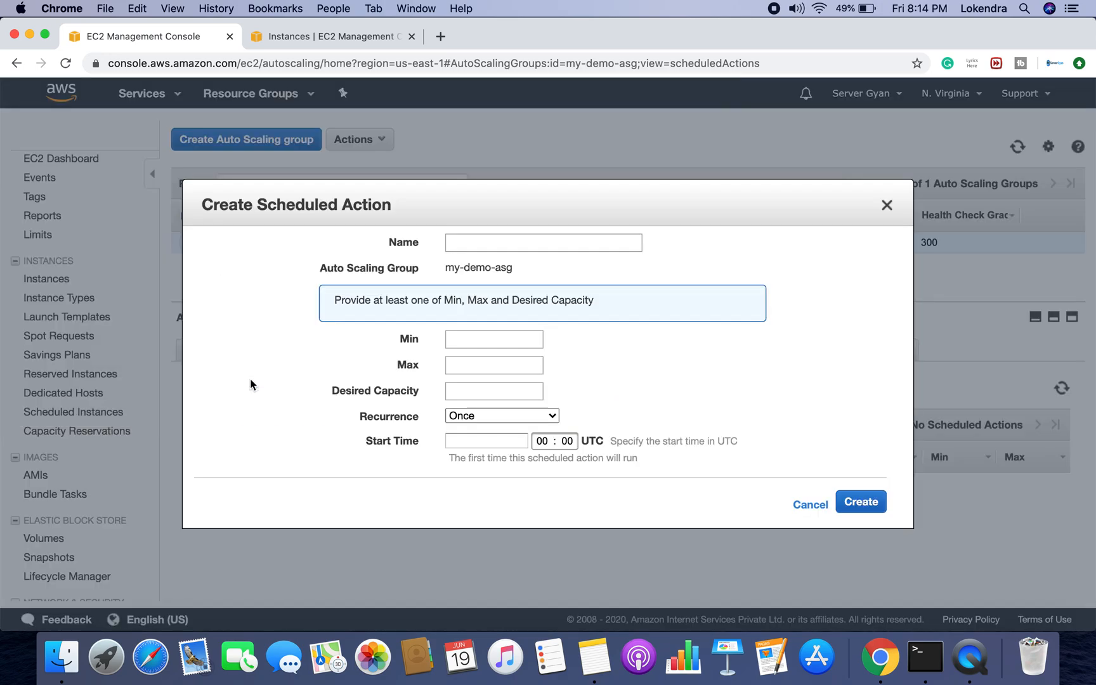
pyautogui.click(506, 246)
pyautogui.write('kjghoiu')
# Leave the scheduled action's Min, Max and Desired Capacity blank and set its recurrence to Cron
pyautogui.click(468, 341)
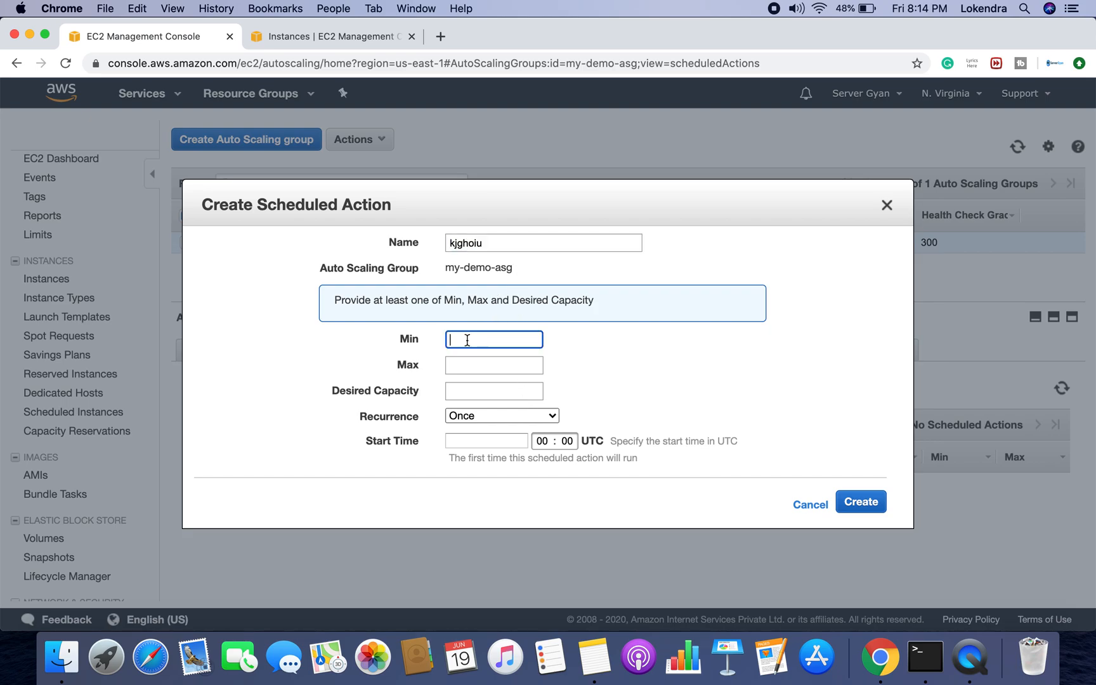
pyautogui.click(470, 367)
pyautogui.click(470, 392)
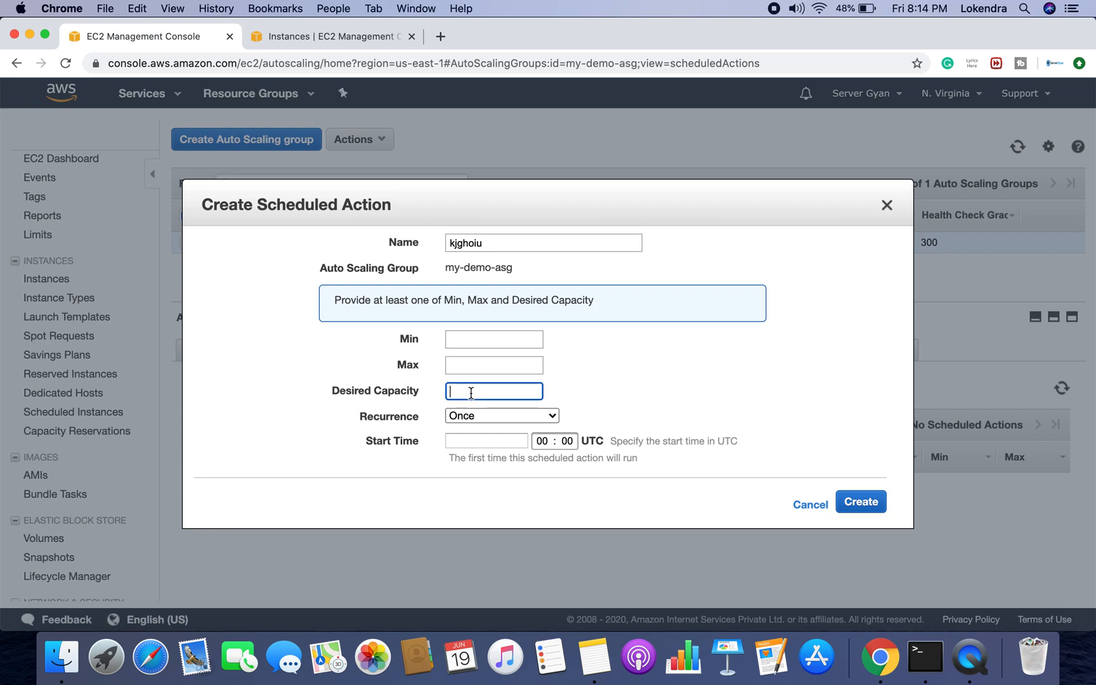
pyautogui.click(490, 415)
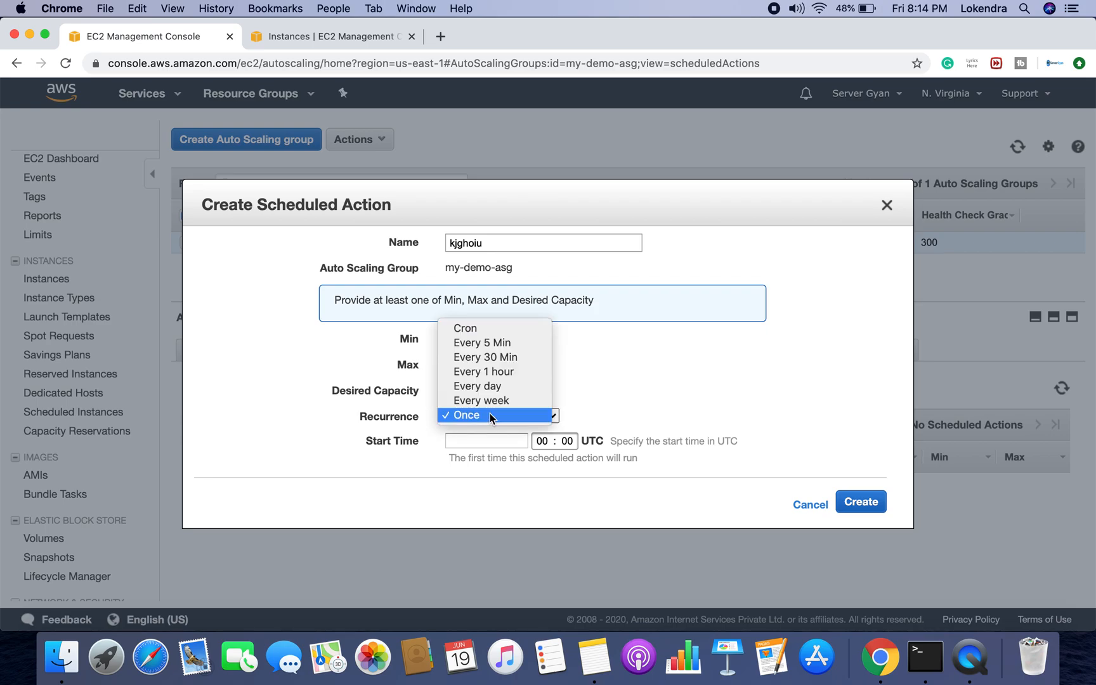
pyautogui.click(496, 331)
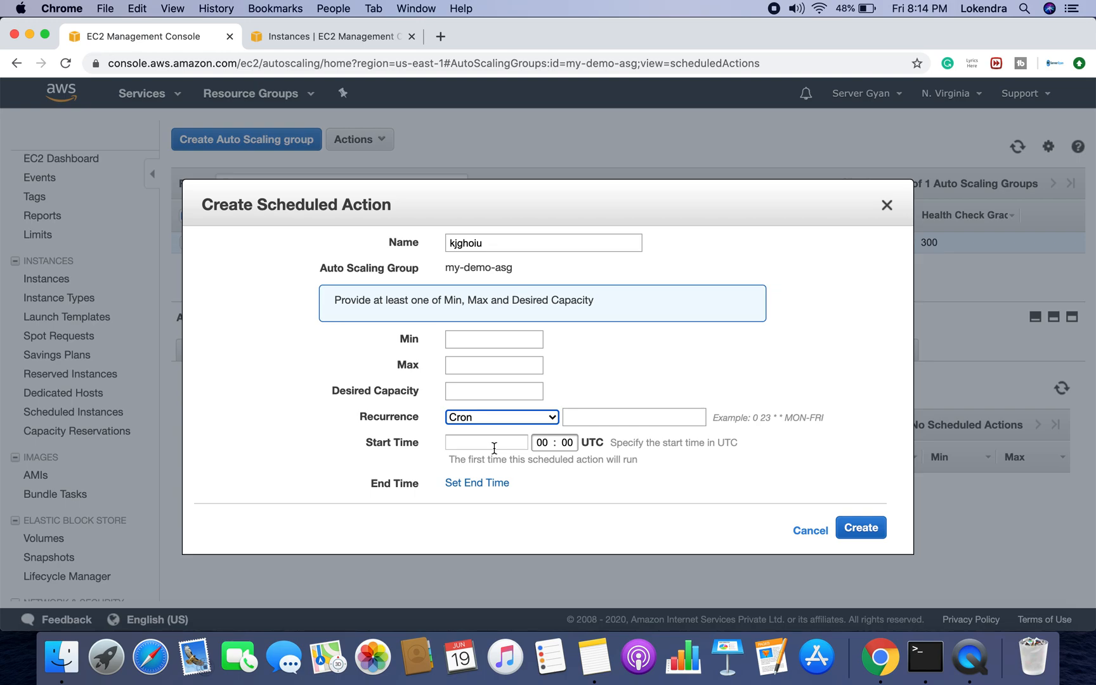
# Look over the scheduled action's Min field and Start Time calendar, closing the calendar without picking a date
pyautogui.click(482, 347)
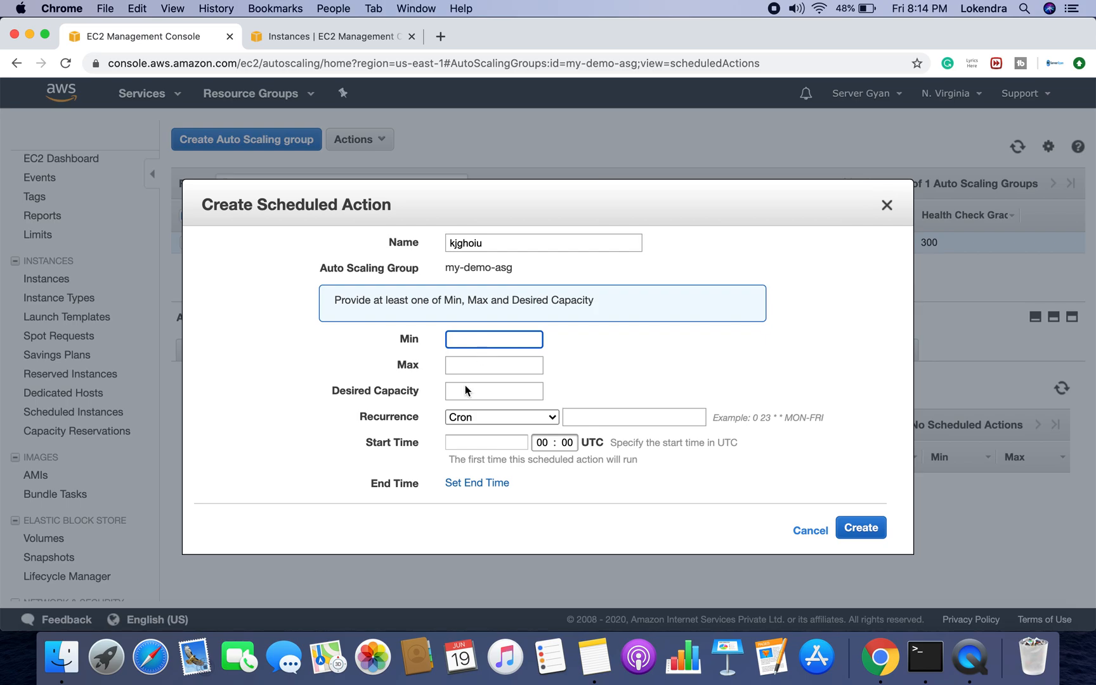
pyautogui.click(467, 442)
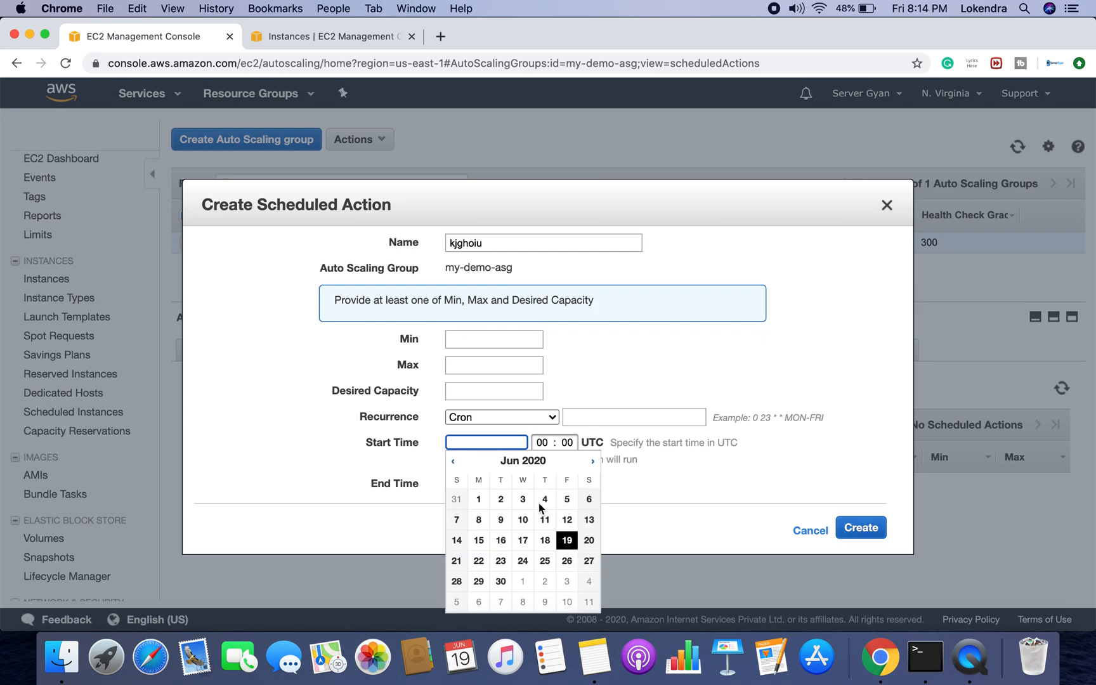
pyautogui.click(584, 446)
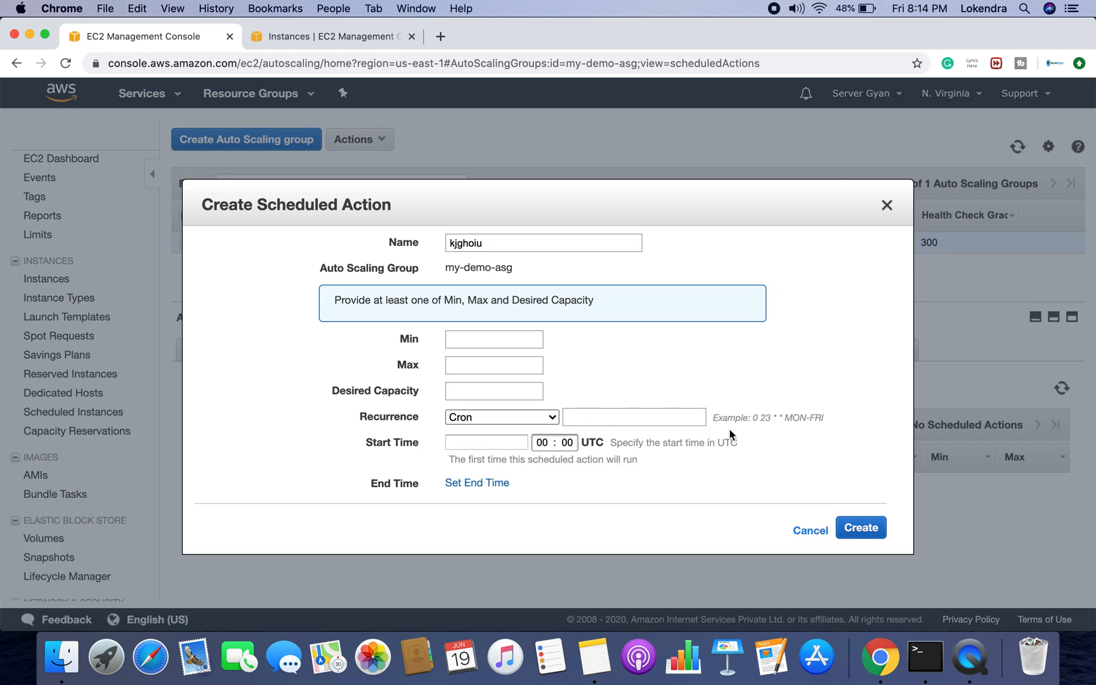
# Look over the scheduled action's Cron recurrence example and End Time option, and discard the scheduled action without creating it
pyautogui.moveTo(754, 416); pyautogui.dragTo(798, 419)
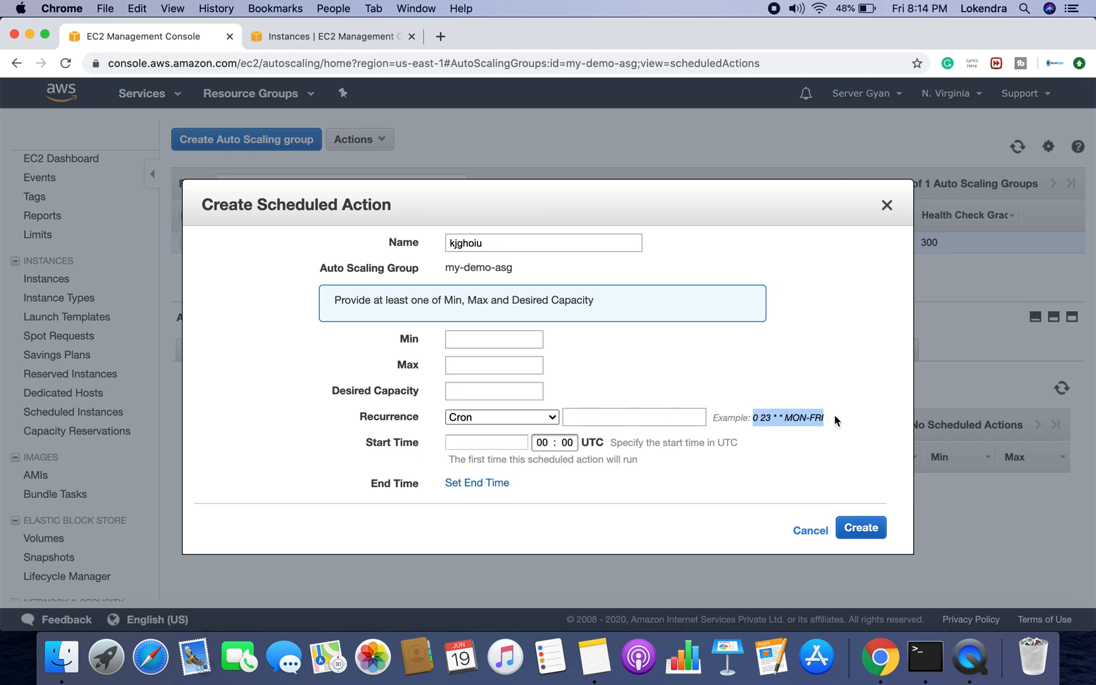
pyautogui.click(590, 424)
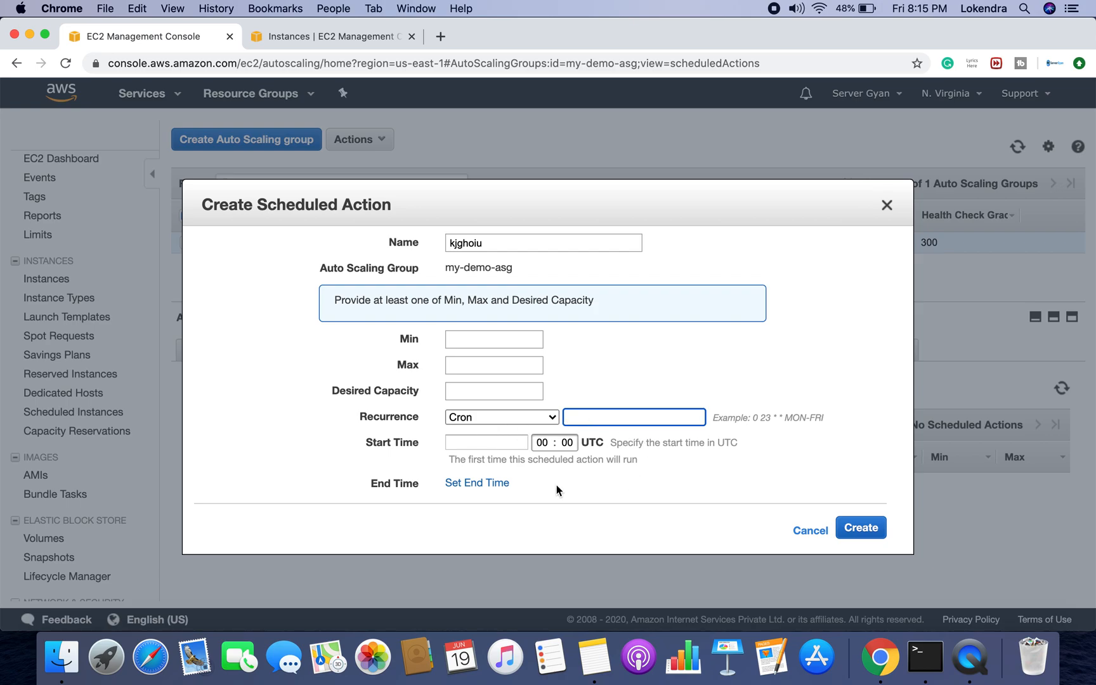
pyautogui.click(457, 488)
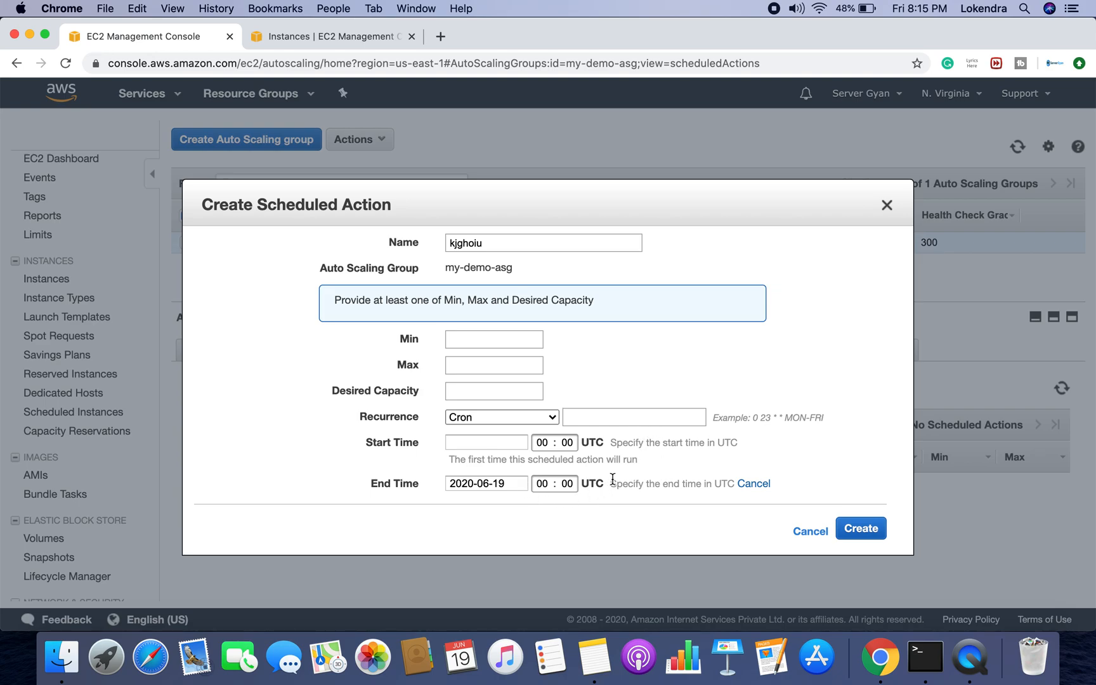
pyautogui.click(804, 530)
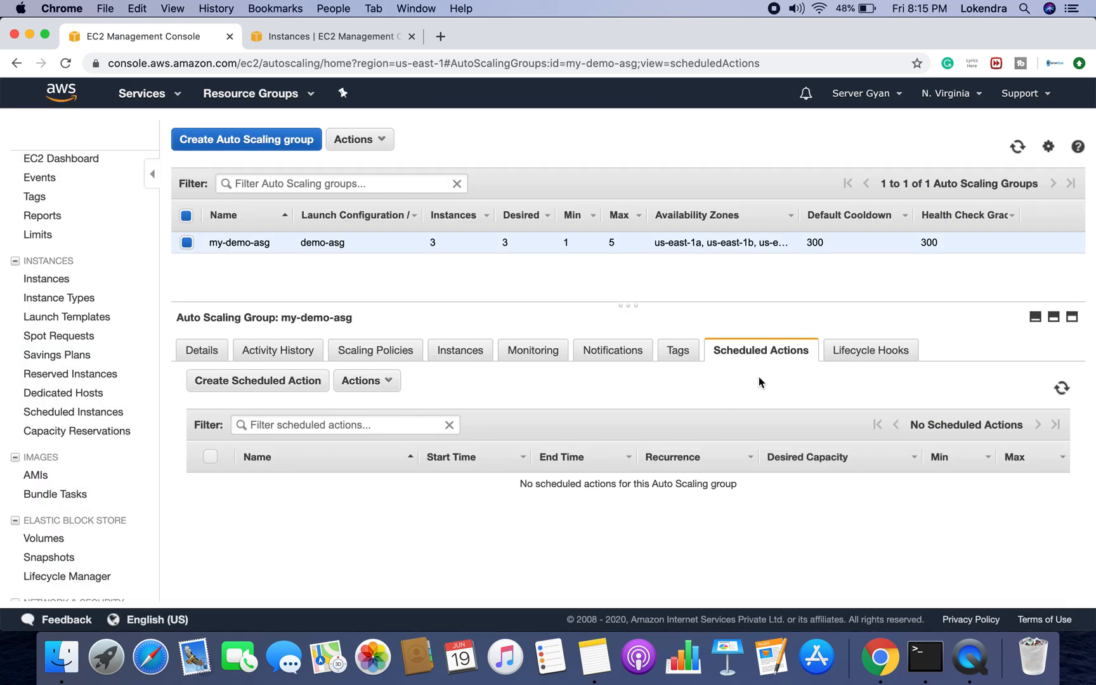
# Review the options for a new lifecycle hook on my-demo-asg and cancel without creating one
pyautogui.click(883, 354)
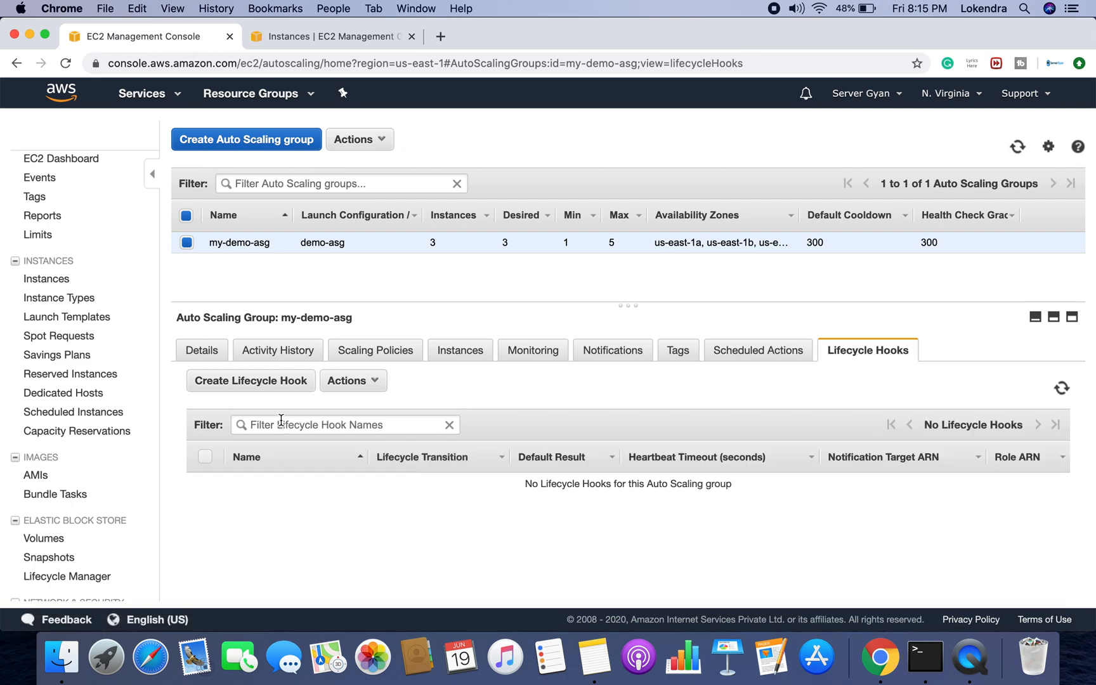
pyautogui.click(279, 386)
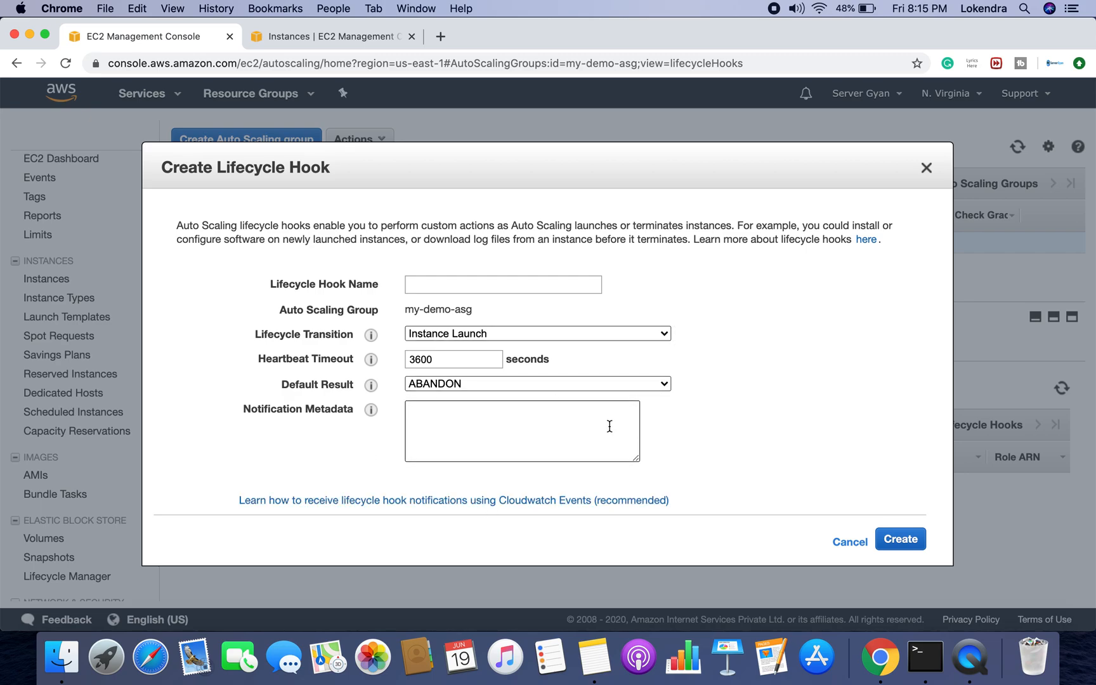
pyautogui.click(849, 542)
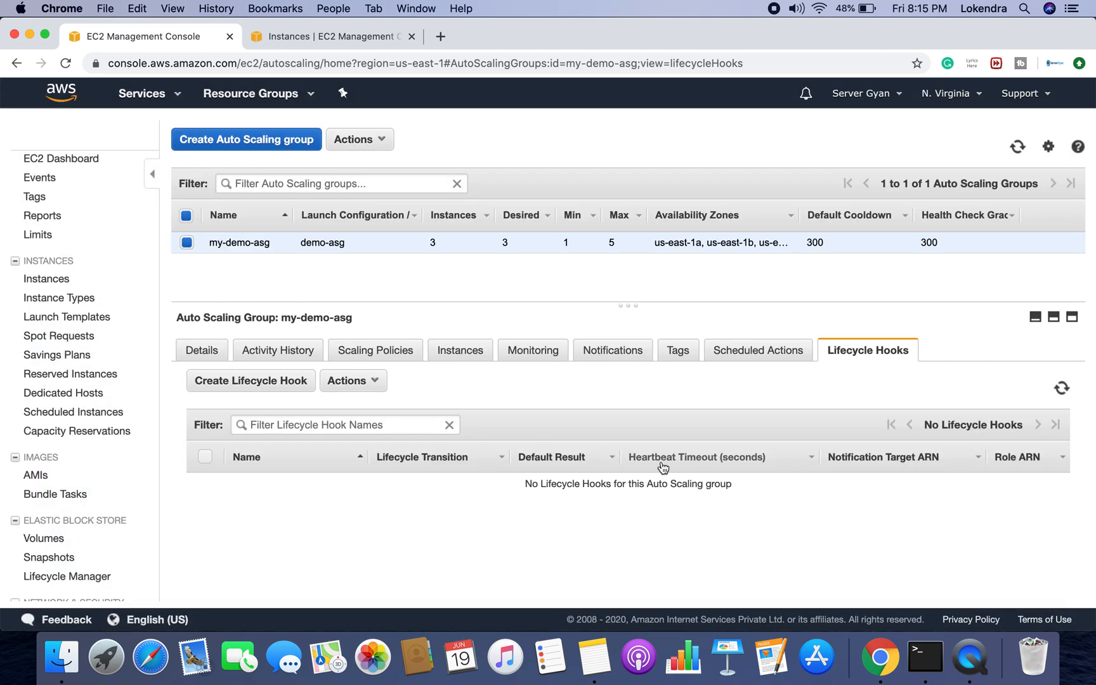